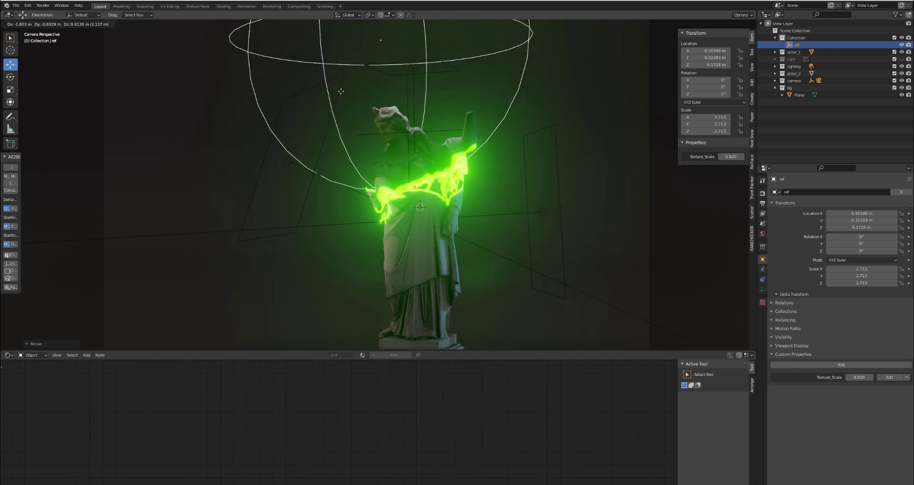
# - Place the ref empty beside the statue's head, at about X -1.33, Y -0.63, Z 4.95 m, and render the frame
pyautogui.click(309, 164)
pyautogui.scroll(-3, 384, 168)
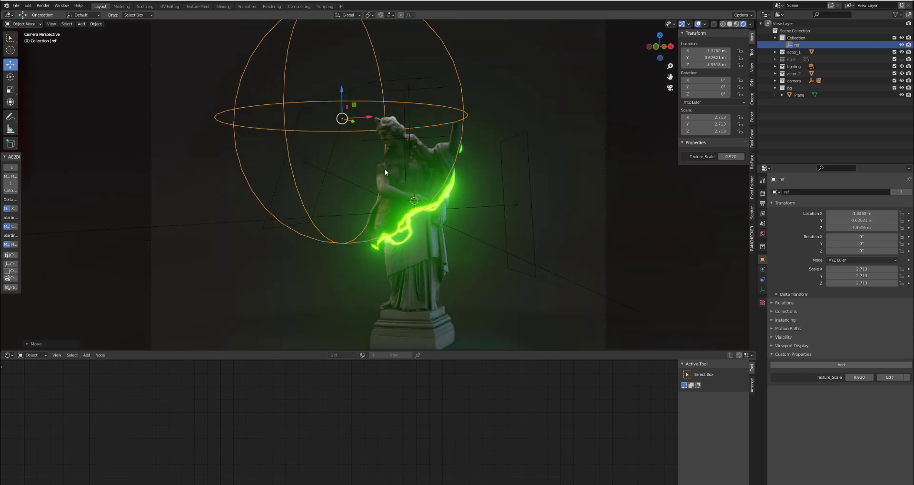
pyautogui.press('F12')
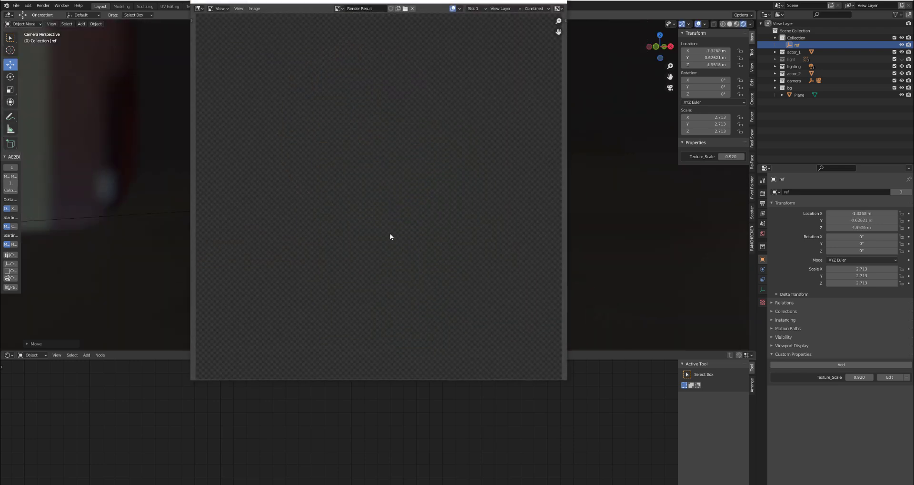
pyautogui.scroll(3, 390, 232)
pyautogui.scroll(-2, 419, 183)
pyautogui.moveTo(420, 184); pyautogui.dragTo(400, 213, button='middle')
pyautogui.press('Escape')
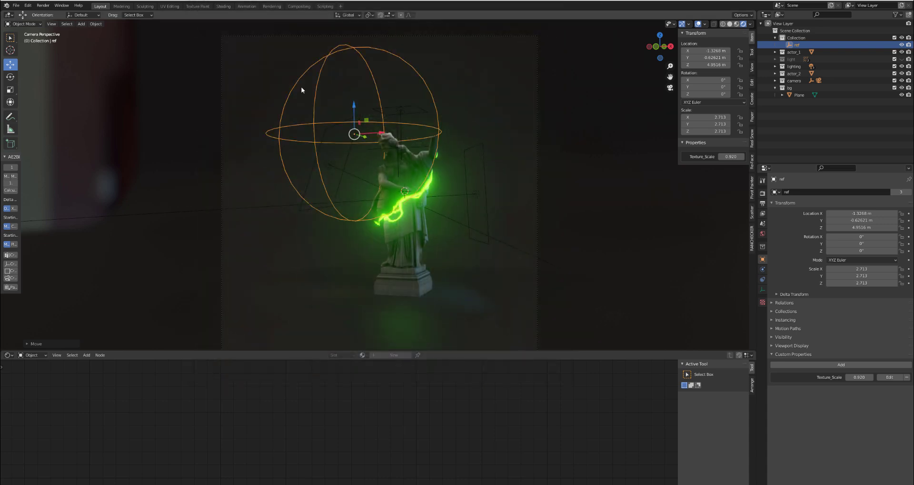
# - Move the ref empty down beside the statue's feet, at about X 1.19, Y 0.37, Z 0.50 m, and render the frame again
pyautogui.press('g')
pyautogui.click(404, 220)
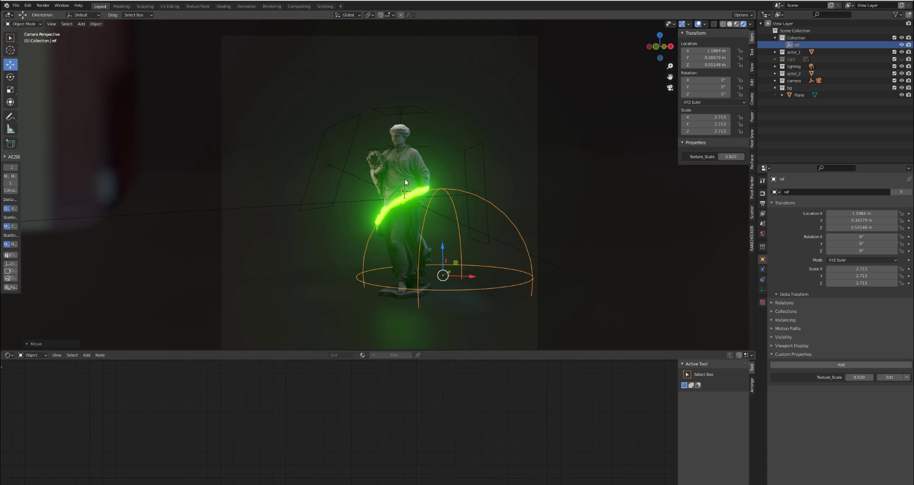
pyautogui.press('F12')
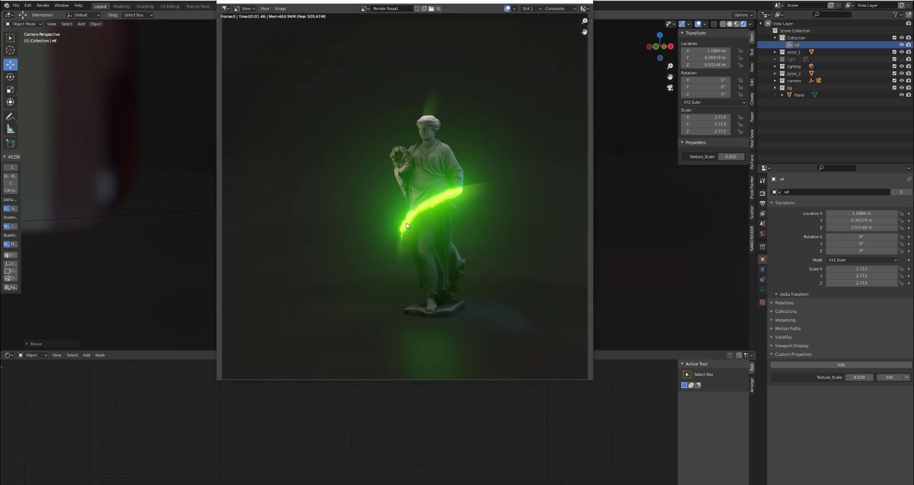
pyautogui.press('Escape')
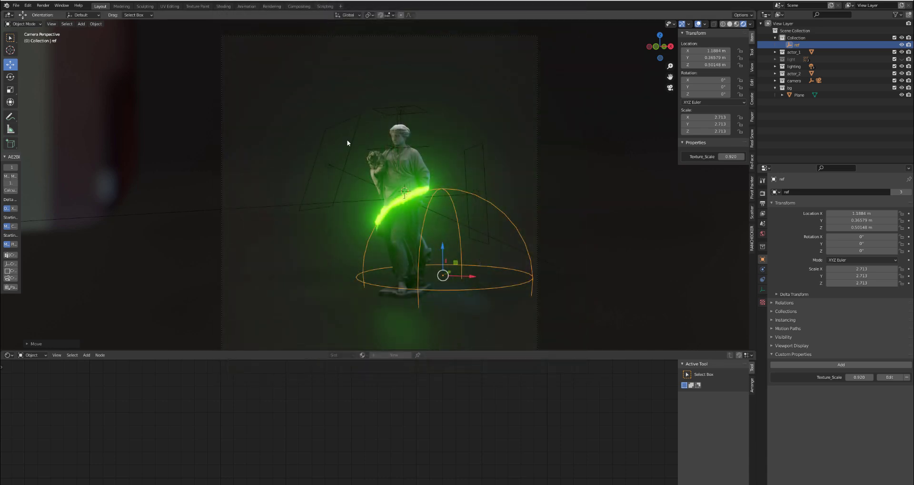
# - Open the first project in the recent files list without saving changes to the current file
pyautogui.click(16, 5)
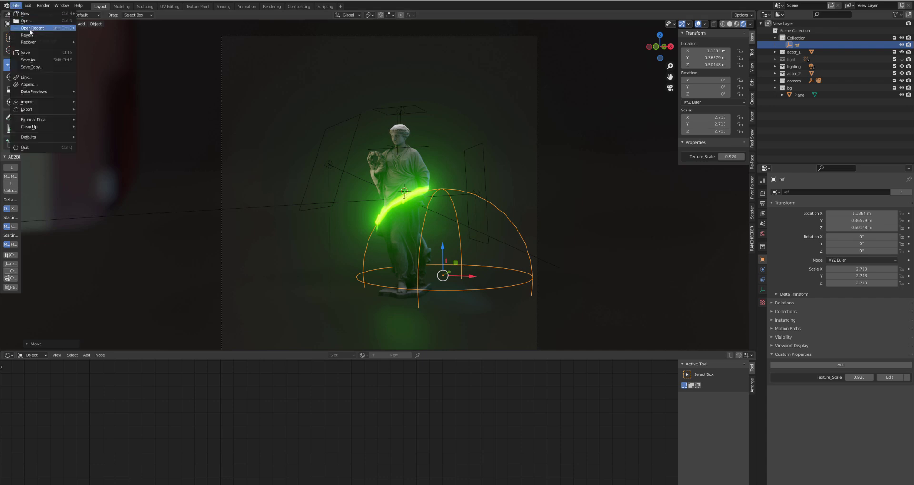
pyautogui.moveTo(52, 27)
pyautogui.click(109, 35)
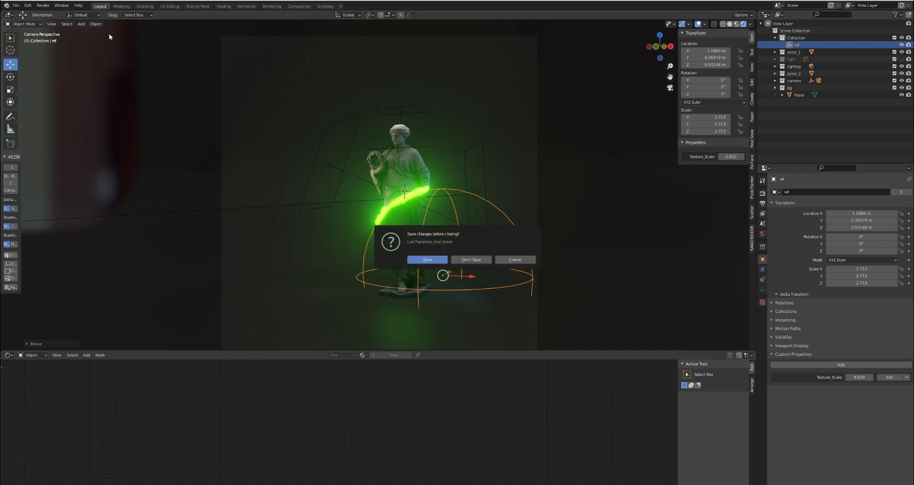
pyautogui.click(472, 259)
pyautogui.moveTo(379, 244); pyautogui.dragTo(353, 204, button='middle')
pyautogui.scroll(2, 352, 205)
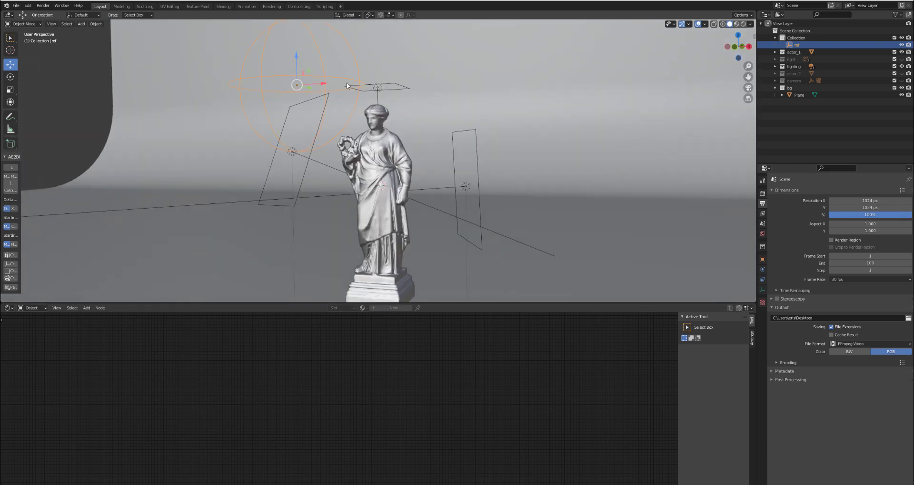
pyautogui.moveTo(284, 114); pyautogui.dragTo(291, 119, button='middle')
pyautogui.press('g')
pyautogui.rightClick(262, 93)
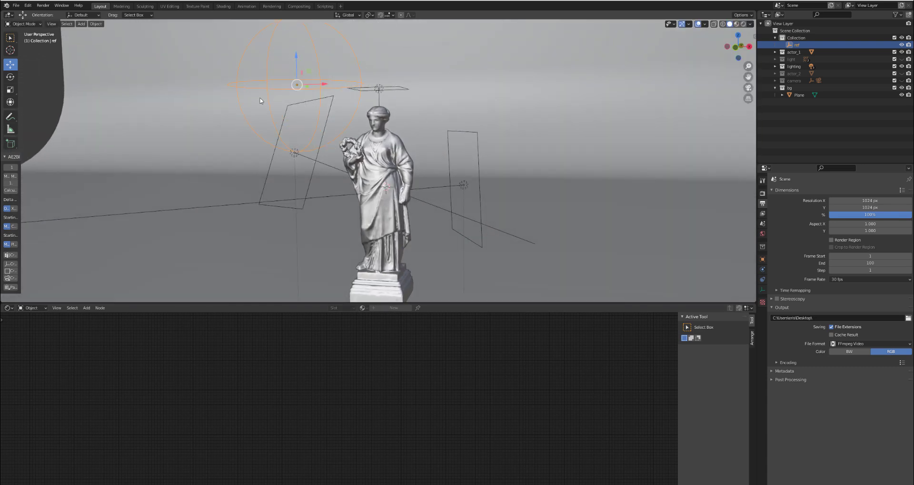
pyautogui.press('F2')
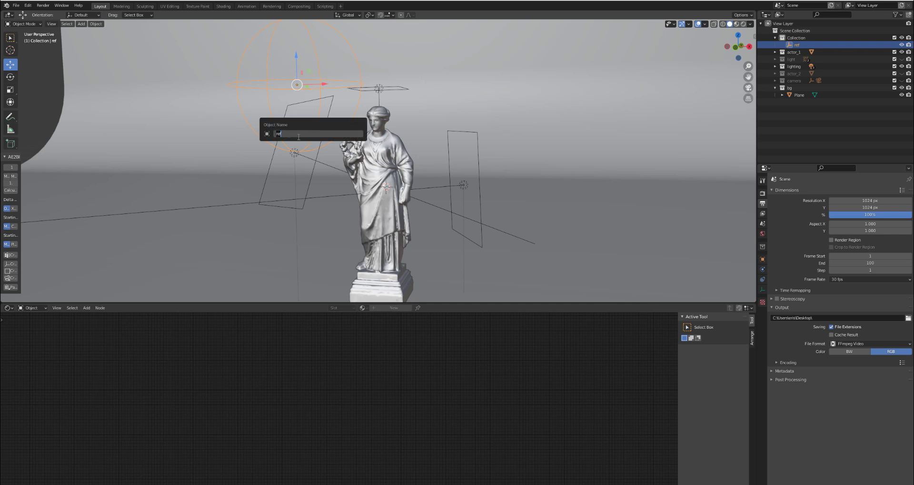
pyautogui.press('Escape')
# - Inspect the two statues in turn by hiding the actor_1 collection, showing actor_2 and selecting its statue
pyautogui.moveTo(336, 183); pyautogui.dragTo(381, 159, button='middle')
pyautogui.click(381, 158)
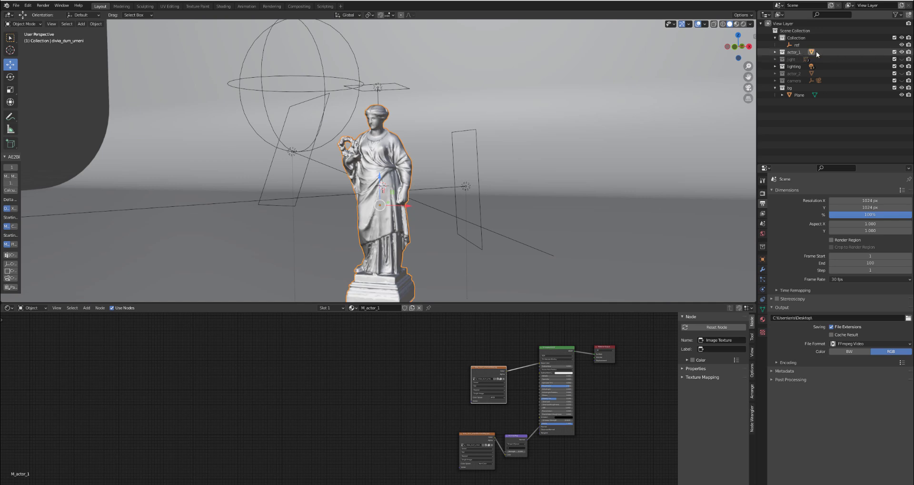
pyautogui.click(902, 52)
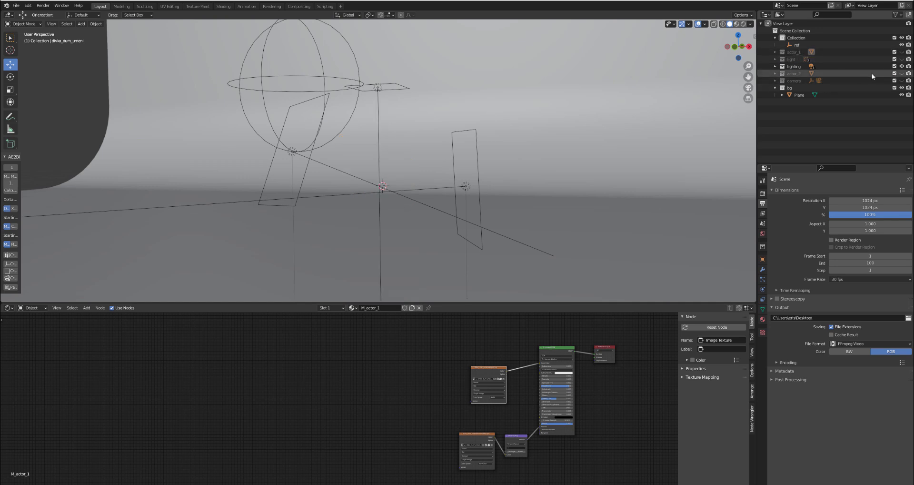
pyautogui.click(901, 73)
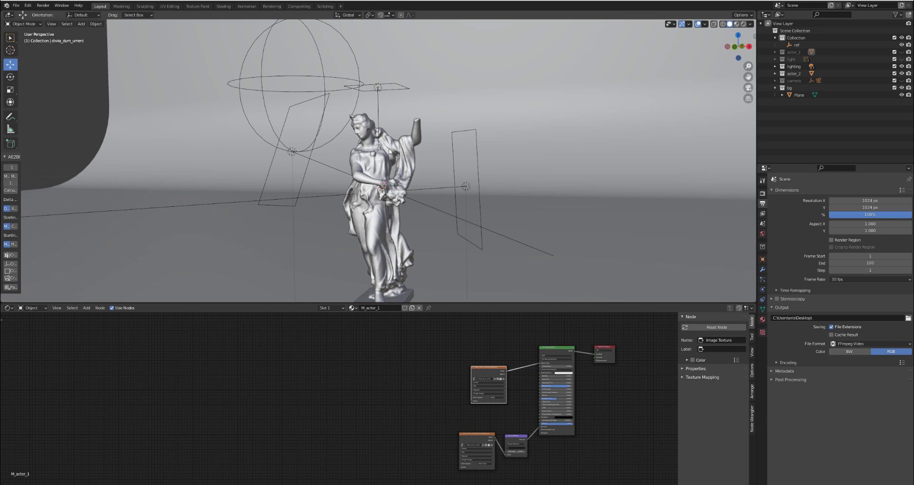
pyautogui.click(366, 175)
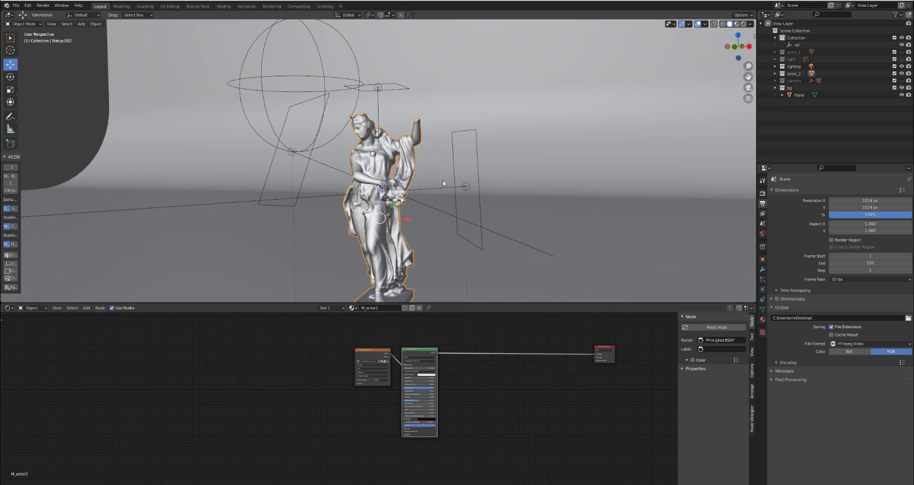
# - Switch the viewport to rendered shading and zoom in on the shader nodes of the M_actor2 material
pyautogui.press('z')
pyautogui.click(506, 164)
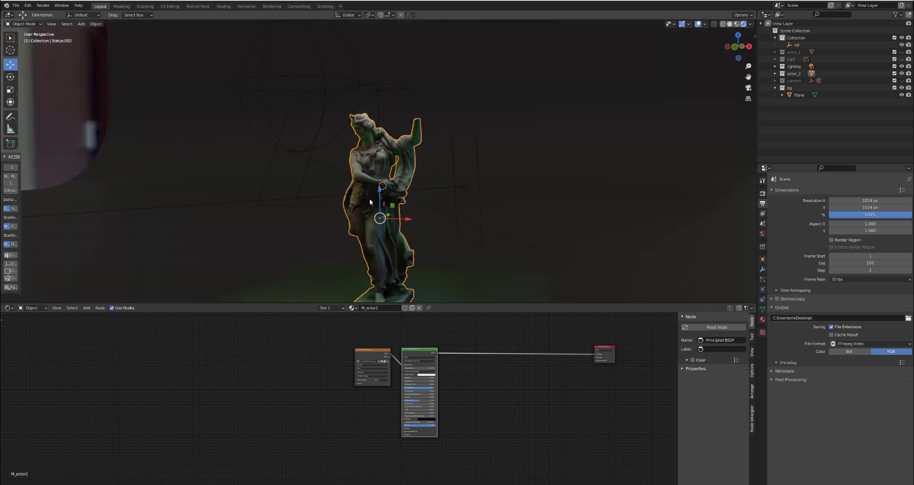
pyautogui.scroll(3, 389, 369)
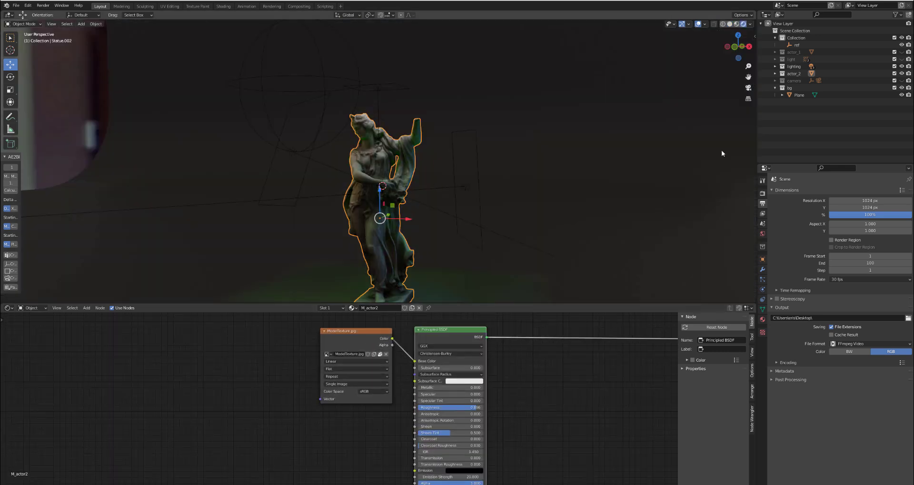
# - Swap visibility back from actor_2 to actor_1 and move the M_actor_1 colour texture node closer to the Principled BSDF
pyautogui.click(902, 73)
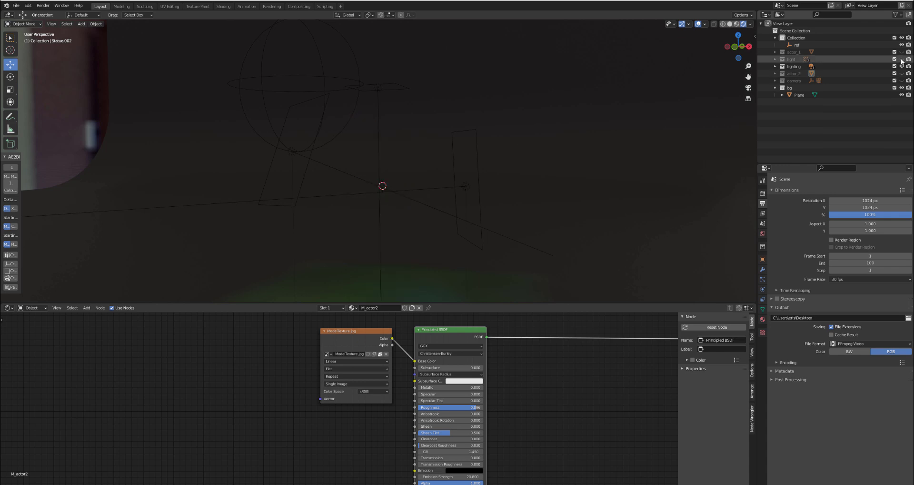
pyautogui.click(902, 52)
pyautogui.click(371, 156)
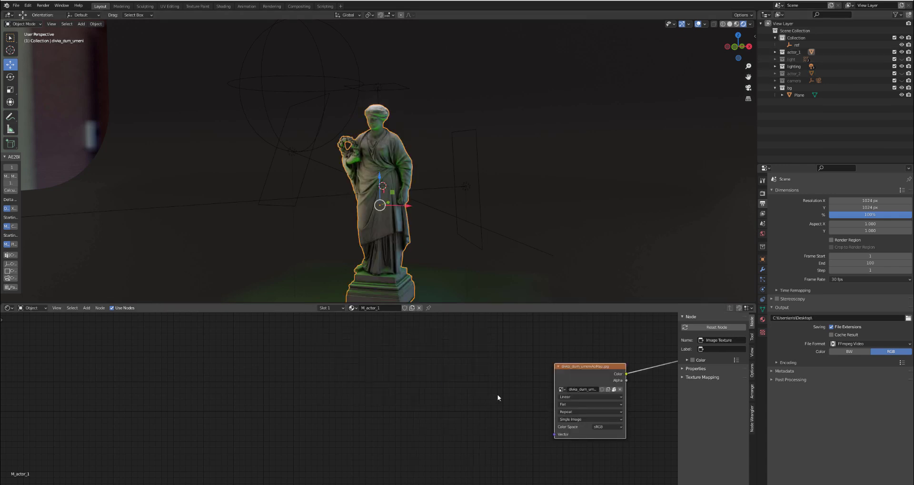
pyautogui.moveTo(473, 391); pyautogui.dragTo(375, 414, button='middle')
pyautogui.scroll(-2, 375, 413)
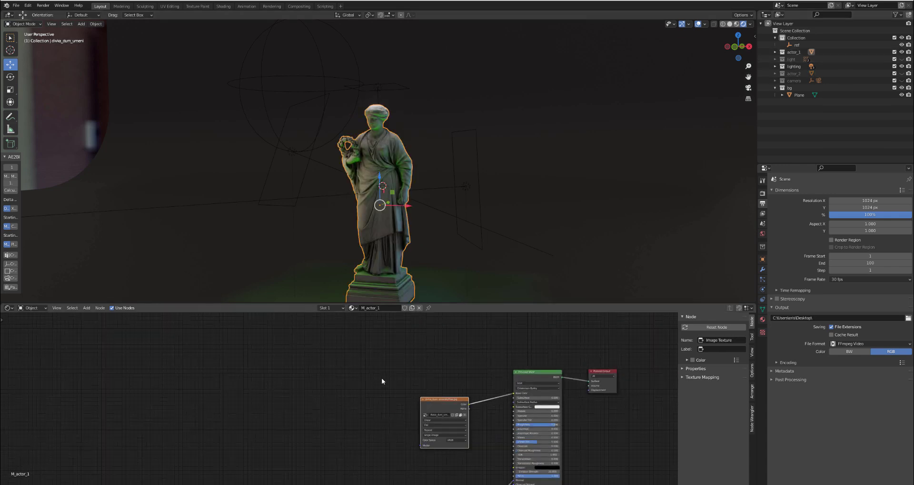
pyautogui.moveTo(431, 399); pyautogui.dragTo(454, 377)
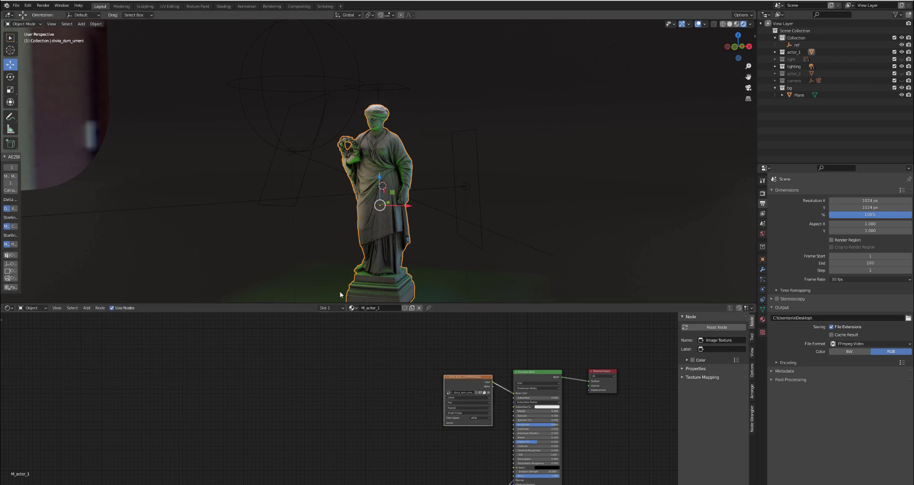
# - In front orthographic view, move the ref empty beside the statue's head, at about X -1.2 m and Z 4.6 m
pyautogui.press('KP_1')
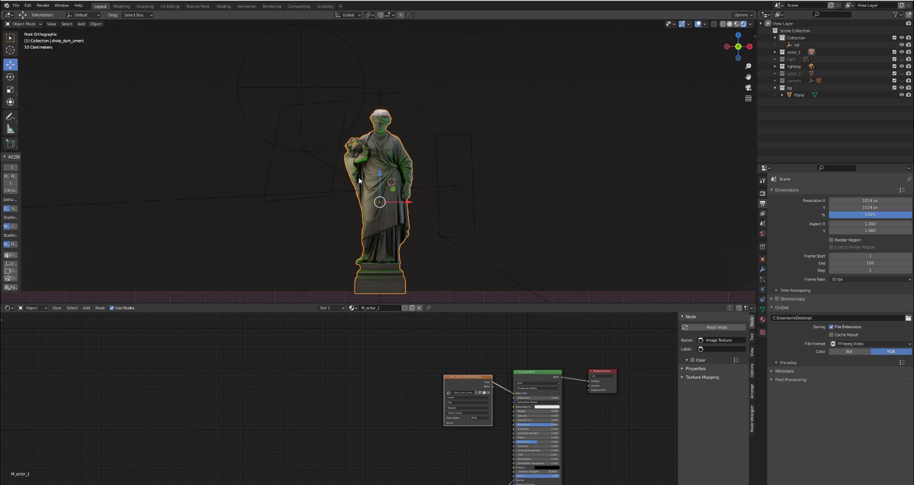
pyautogui.scroll(2, 351, 163)
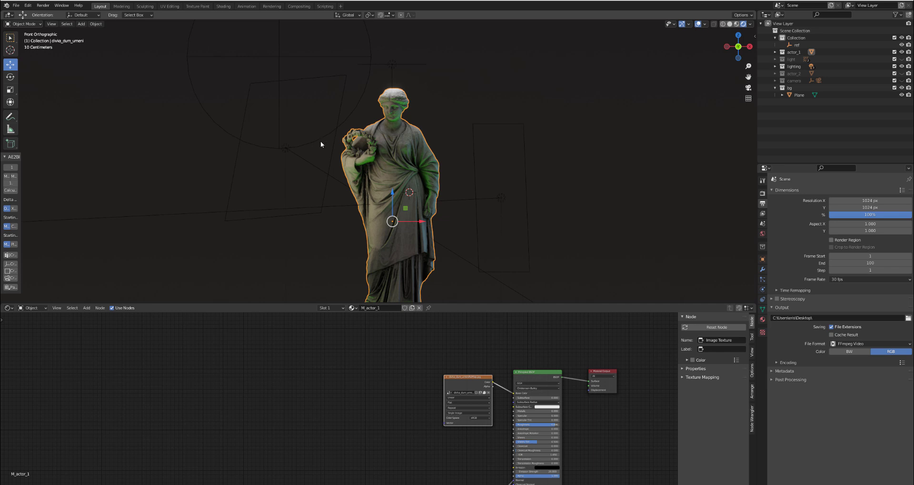
pyautogui.click(276, 57)
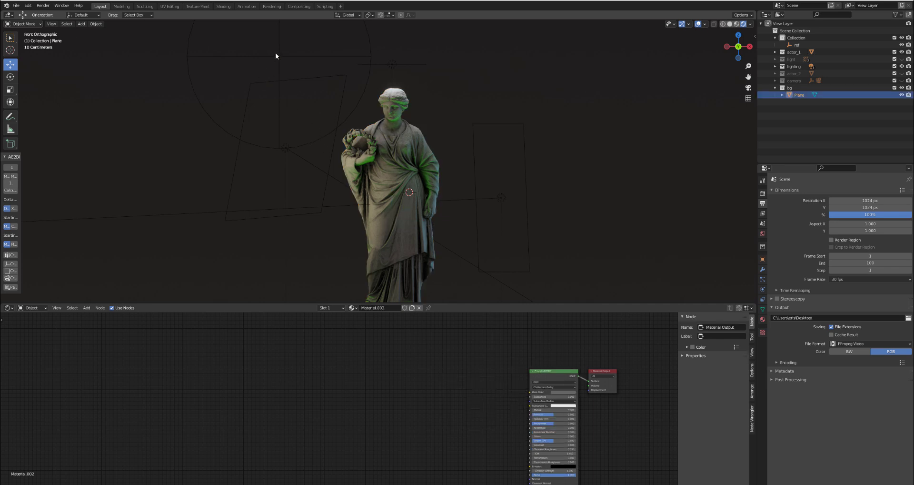
pyautogui.click(278, 56)
pyautogui.moveTo(279, 57); pyautogui.dragTo(332, 117)
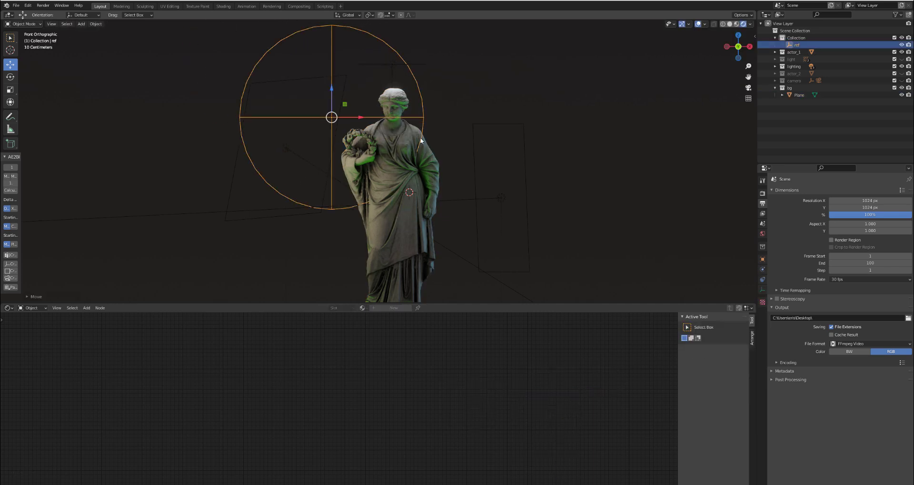
# - Annotate the statue's upper body inside the empty's sphere with a boundary line and freehand hatching
pyautogui.moveTo(367, 203)
pyautogui.mouseDown()
pyautogui.moveTo(401, 188)
pyautogui.moveTo(434, 148)
pyautogui.mouseUp()
pyautogui.moveTo(382, 155)
pyautogui.mouseDown()
pyautogui.moveTo(391, 106)
pyautogui.moveTo(340, 167)
pyautogui.moveTo(404, 133)
pyautogui.moveTo(372, 176)
pyautogui.moveTo(397, 167)
pyautogui.mouseUp()
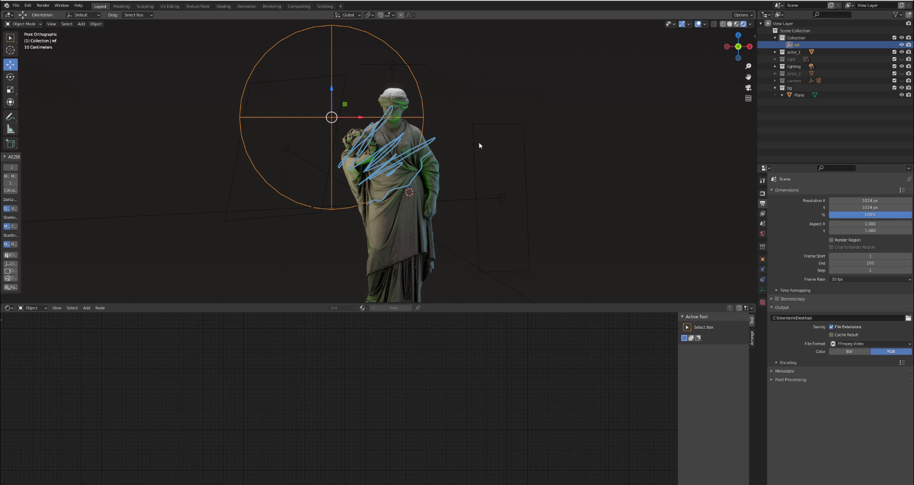
# - Show the actor_2 collection, hide the Note annotation layer and make the Note.001 layer the visible one
pyautogui.press('n')
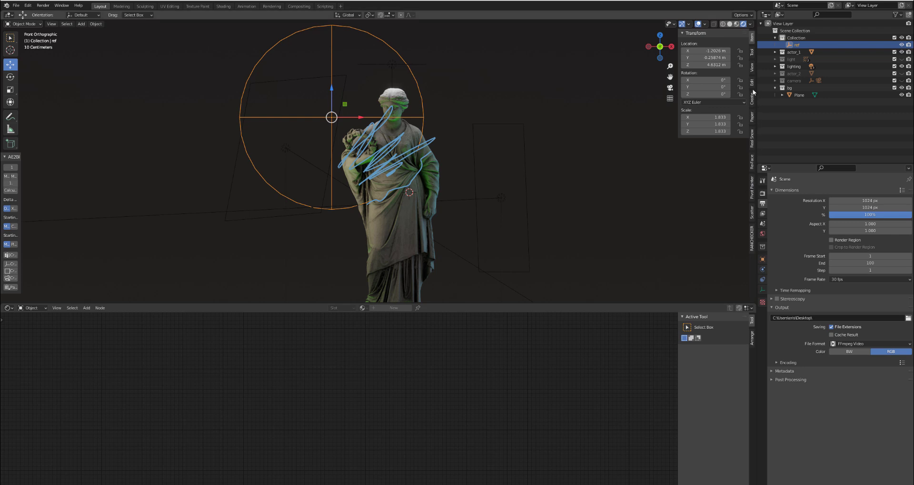
pyautogui.click(752, 50)
pyautogui.click(751, 38)
pyautogui.click(752, 67)
pyautogui.click(703, 224)
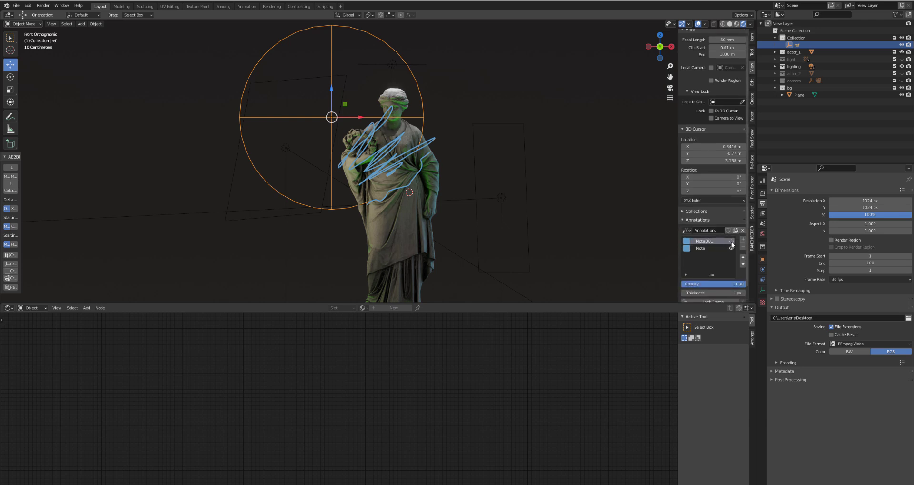
pyautogui.click(902, 73)
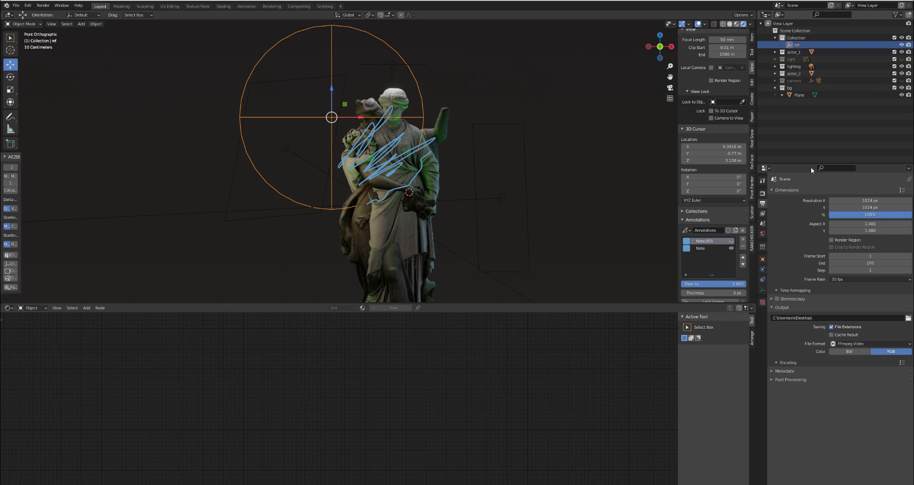
pyautogui.click(731, 248)
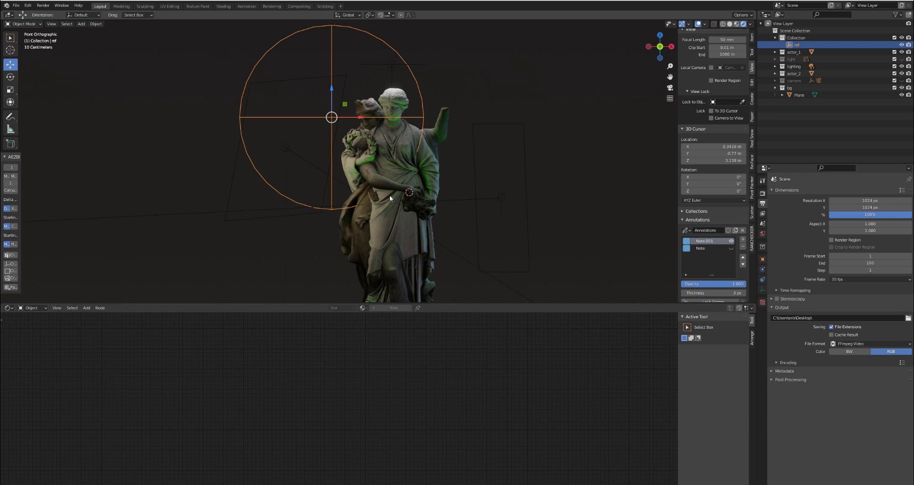
# - In front view, annotate the statues' lower body outside the empty's sphere with a boundary line and freehand hatching
pyautogui.press('ctrl+KP_3')
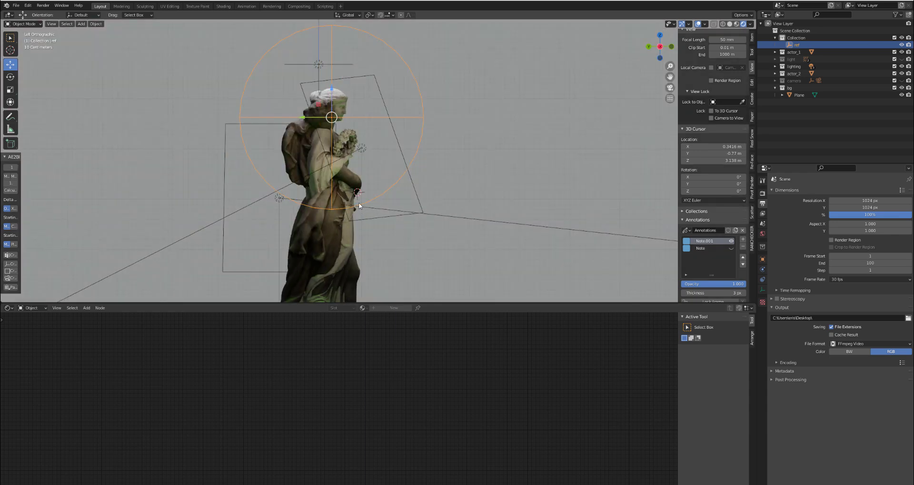
pyautogui.press('KP_1')
pyautogui.moveTo(357, 208); pyautogui.dragTo(413, 158)
pyautogui.moveTo(362, 219)
pyautogui.mouseDown()
pyautogui.moveTo(408, 178)
pyautogui.moveTo(362, 238)
pyautogui.moveTo(414, 215)
pyautogui.moveTo(408, 262)
pyautogui.moveTo(381, 292)
pyautogui.mouseUp()
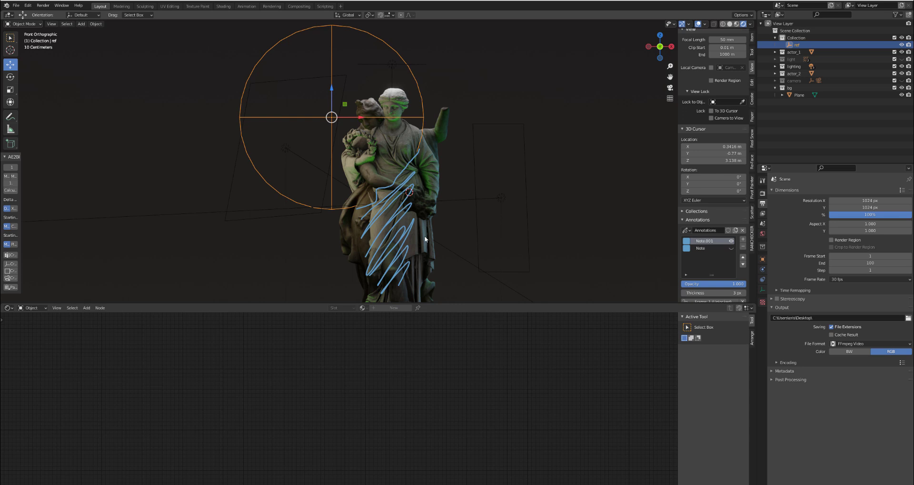
# - Toggle the two annotation layers to compare them, leaving both hidden, and hide the actor_2 collection
pyautogui.click(731, 241)
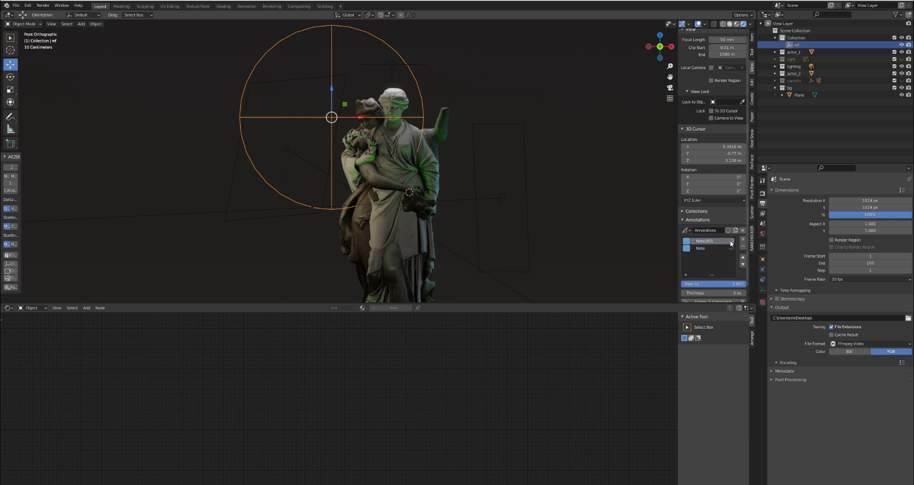
pyautogui.click(731, 242)
pyautogui.click(731, 241)
pyautogui.click(730, 248)
pyautogui.click(730, 248)
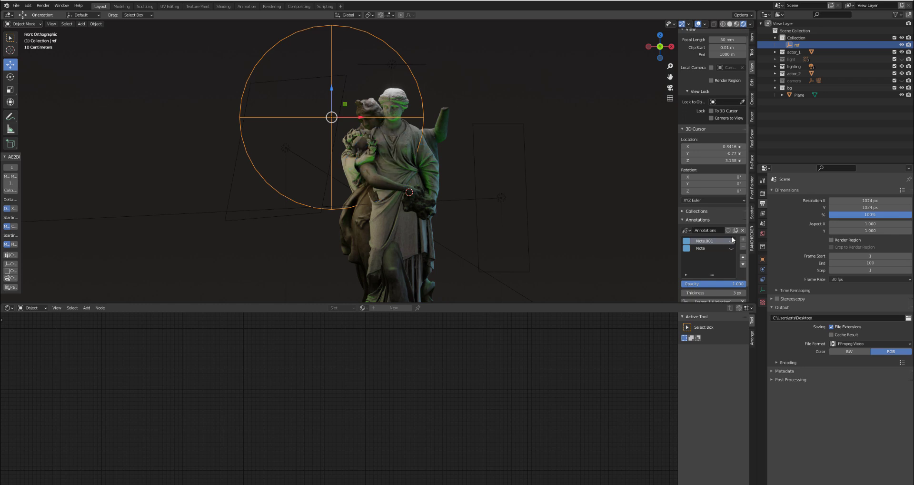
pyautogui.click(901, 73)
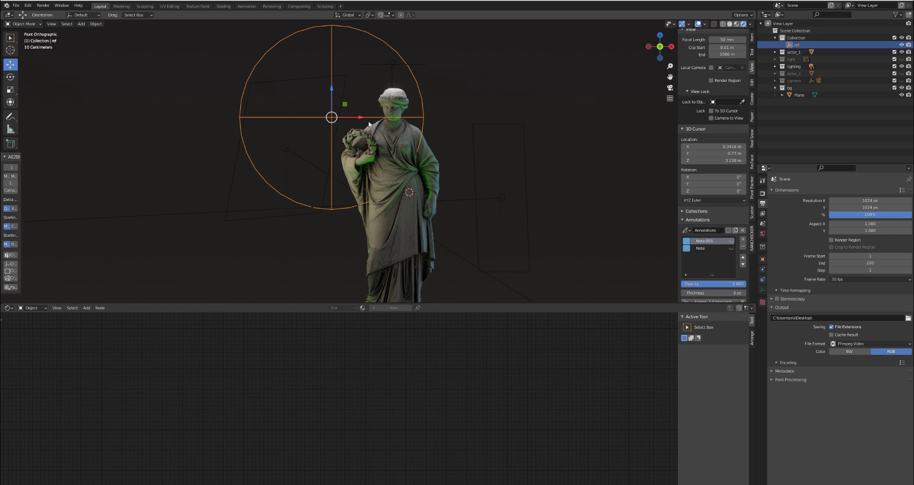
pyautogui.click(405, 169)
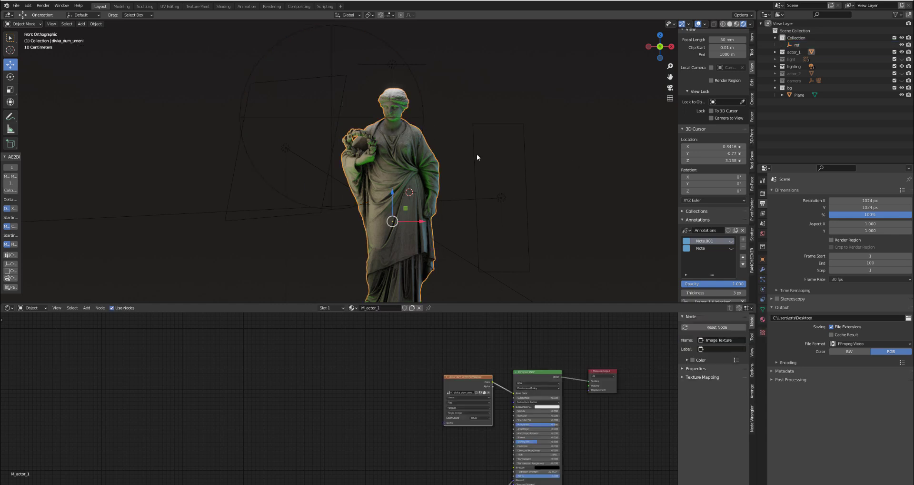
pyautogui.scroll(2, 315, 381)
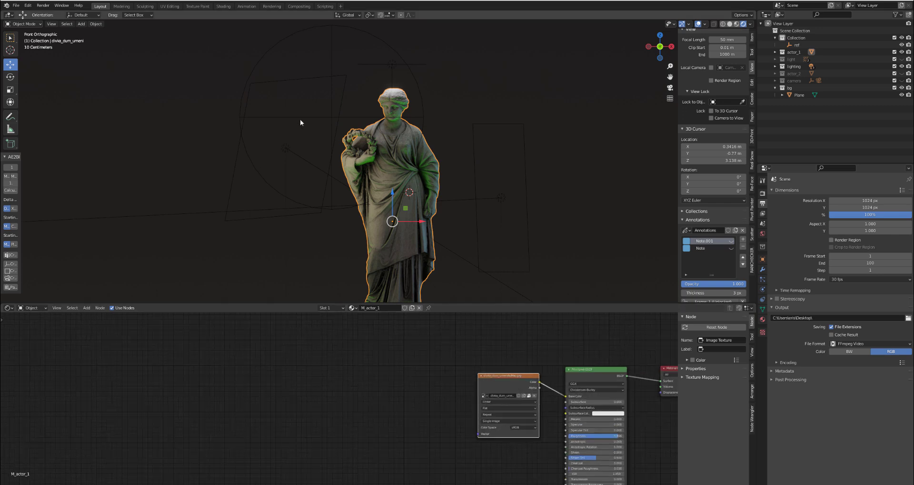
pyautogui.click(320, 118)
pyautogui.press('g')
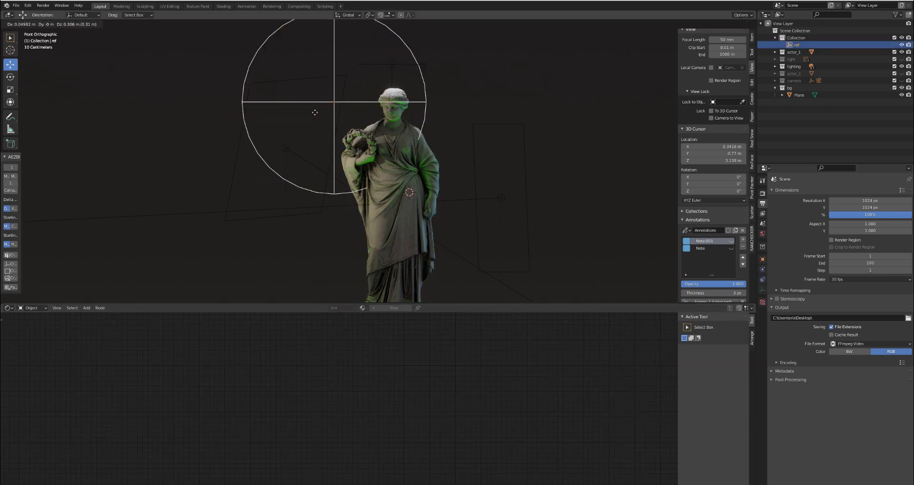
pyautogui.rightClick(322, 118)
# - Select the visible statue and add a Texture Coordinate node to its M_actor_1 material, left of the image texture
pyautogui.click(383, 160)
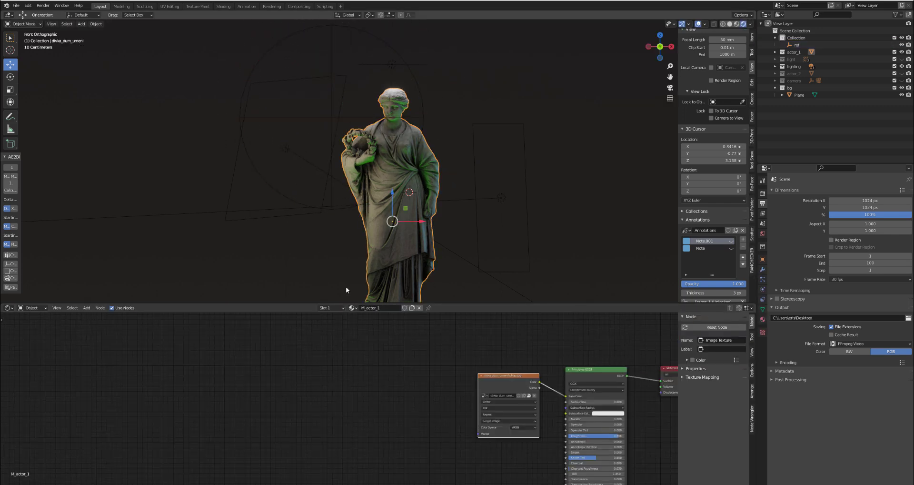
pyautogui.scroll(1, 286, 355)
pyautogui.hotkey('shift', 'a')
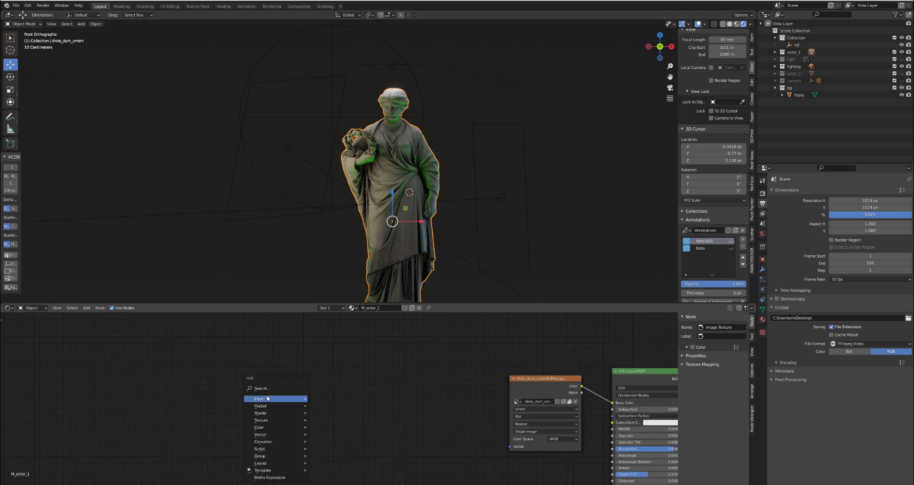
pyautogui.moveTo(299, 399)
pyautogui.click(335, 359)
pyautogui.click(297, 398)
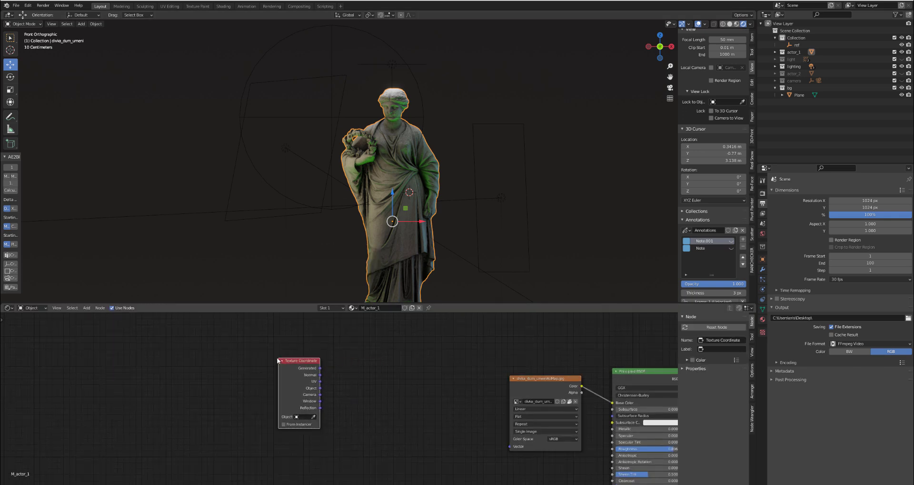
# - Set the Texture Coordinate node's object to ref, move the node further left, and preview its Object output on the statue
pyautogui.click(299, 412)
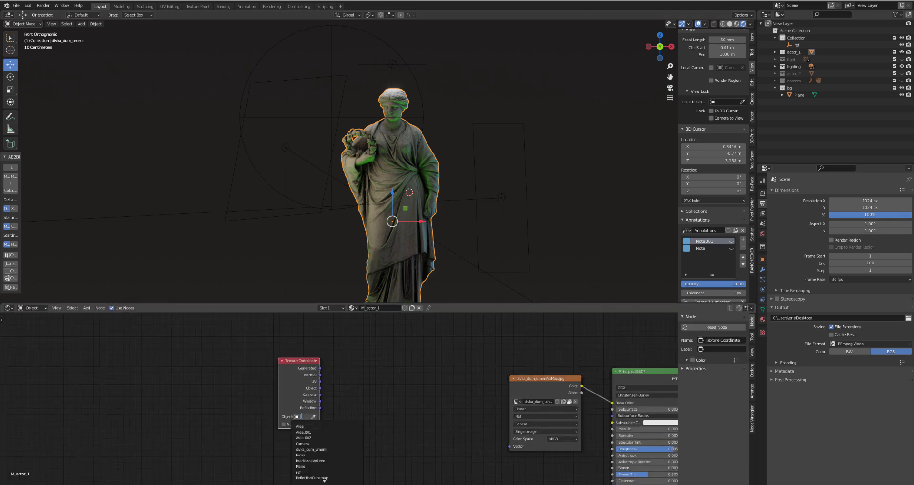
pyautogui.click(310, 470)
pyautogui.keyDown('ctrl'); pyautogui.keyDown('shift'); pyautogui.click(298, 381); pyautogui.keyUp('shift'); pyautogui.keyUp('ctrl')
pyautogui.keyDown('ctrl'); pyautogui.keyDown('shift'); pyautogui.click(298, 379); pyautogui.keyUp('shift'); pyautogui.keyUp('ctrl')
pyautogui.keyDown('ctrl'); pyautogui.keyDown('shift'); pyautogui.click(298, 379); pyautogui.keyUp('shift'); pyautogui.keyUp('ctrl')
pyautogui.keyDown('ctrl'); pyautogui.keyDown('shift'); pyautogui.click(298, 380); pyautogui.keyUp('shift'); pyautogui.keyUp('ctrl')
pyautogui.moveTo(297, 376); pyautogui.dragTo(203, 361)
pyautogui.keyDown('ctrl'); pyautogui.keyDown('shift'); pyautogui.click(203, 360); pyautogui.keyUp('shift'); pyautogui.keyUp('ctrl')
pyautogui.keyDown('ctrl'); pyautogui.keyDown('shift'); pyautogui.click(203, 360); pyautogui.keyUp('shift'); pyautogui.keyUp('ctrl')
pyautogui.keyDown('ctrl'); pyautogui.keyDown('shift'); pyautogui.click(203, 360); pyautogui.keyUp('shift'); pyautogui.keyUp('ctrl')
pyautogui.keyDown('ctrl'); pyautogui.keyDown('shift'); pyautogui.click(203, 360); pyautogui.keyUp('shift'); pyautogui.keyUp('ctrl')
pyautogui.keyDown('ctrl'); pyautogui.keyDown('shift'); pyautogui.click(203, 360); pyautogui.keyUp('shift'); pyautogui.keyUp('ctrl')
pyautogui.keyDown('ctrl'); pyautogui.keyDown('shift'); pyautogui.click(203, 360); pyautogui.keyUp('shift'); pyautogui.keyUp('ctrl')
pyautogui.keyDown('ctrl'); pyautogui.keyDown('shift'); pyautogui.click(203, 360); pyautogui.keyUp('shift'); pyautogui.keyUp('ctrl')
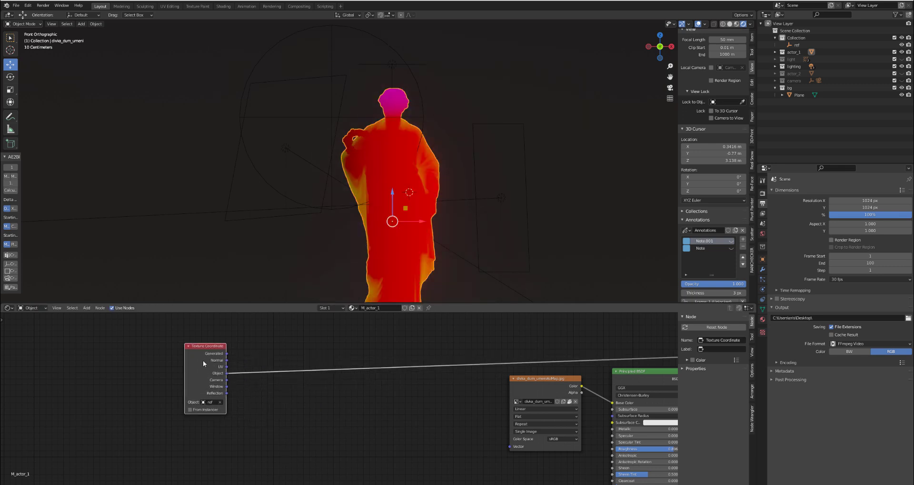
# - Search the add-ons in the preferences for "node", expand the Node Wrangler details, and close the preferences
pyautogui.click(28, 6)
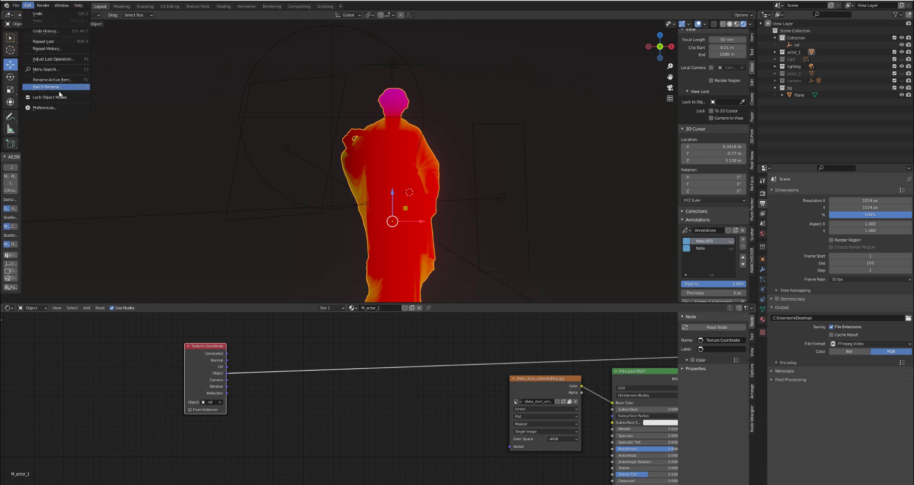
pyautogui.click(43, 107)
pyautogui.moveTo(134, 5); pyautogui.dragTo(332, 72)
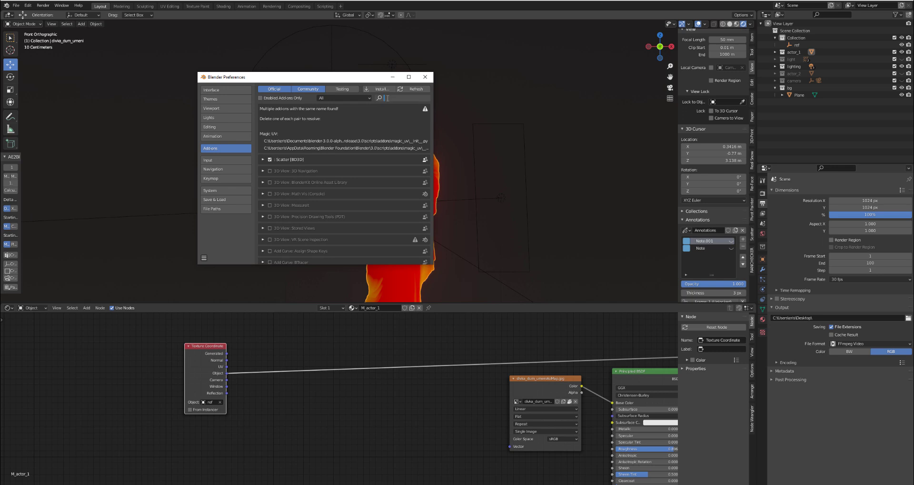
pyautogui.write('node')
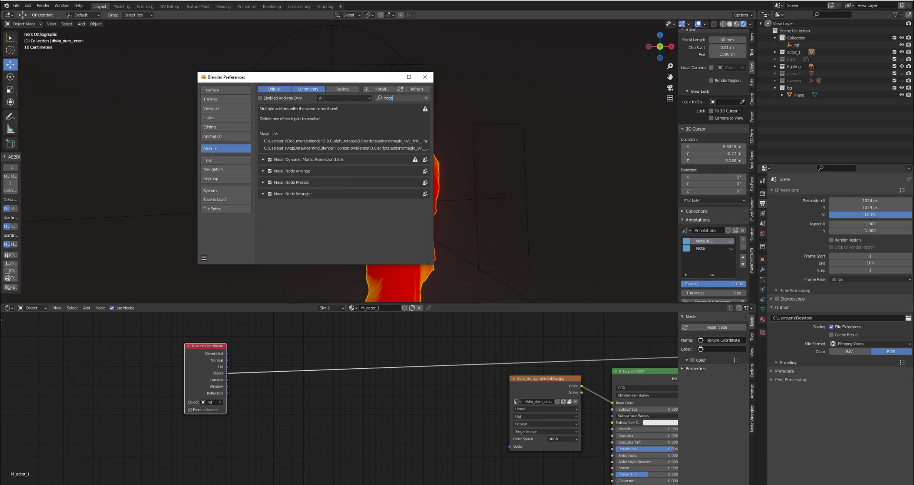
pyautogui.press('Return')
pyautogui.click(263, 193)
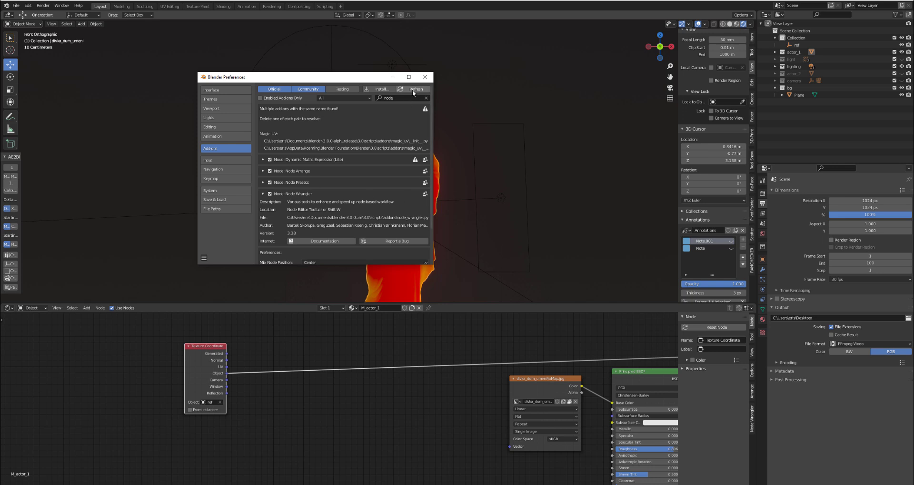
pyautogui.click(425, 77)
# - Insert a Vector Math node on the Texture Coordinate's Object link and set its operation to Length
pyautogui.moveTo(221, 374); pyautogui.dragTo(235, 368)
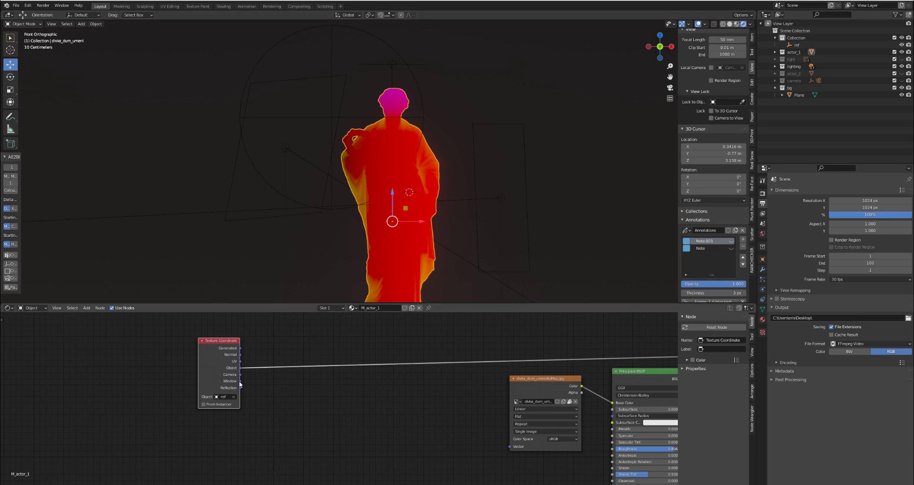
pyautogui.scroll(1, 270, 373)
pyautogui.hotkey('shift', 'a')
pyautogui.moveTo(306, 429)
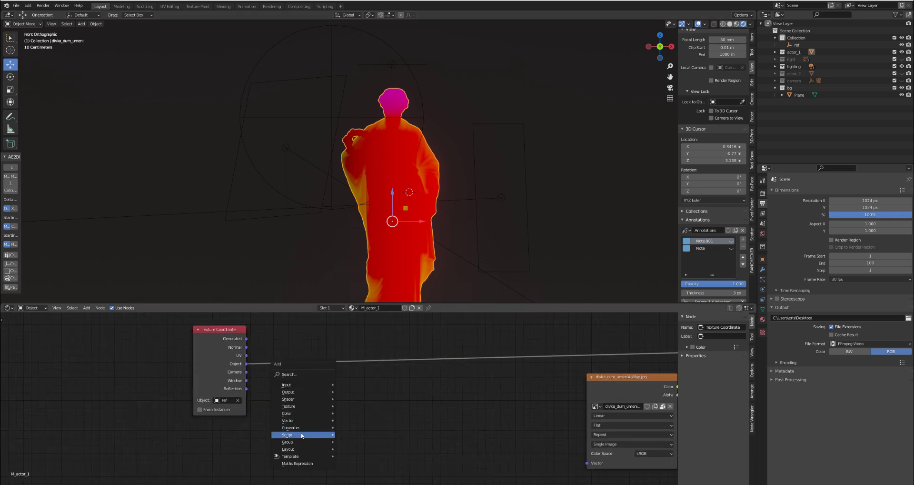
pyautogui.click(357, 419)
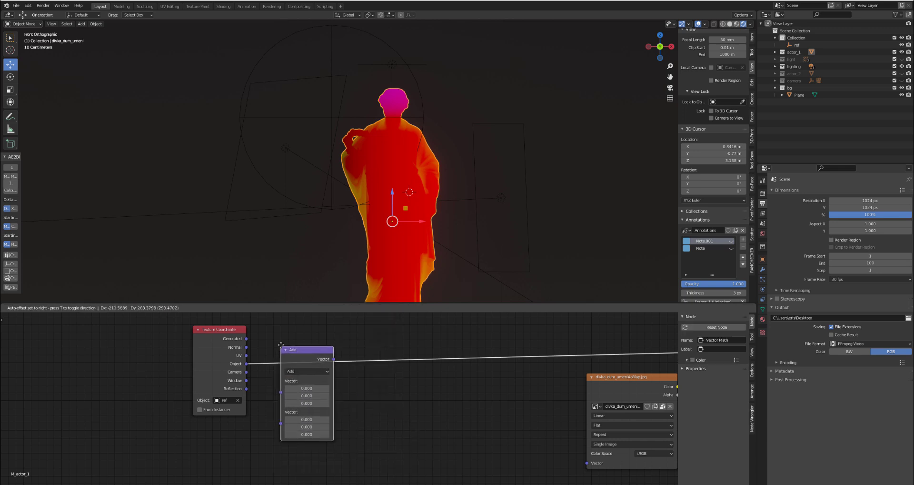
pyautogui.click(286, 341)
pyautogui.click(310, 365)
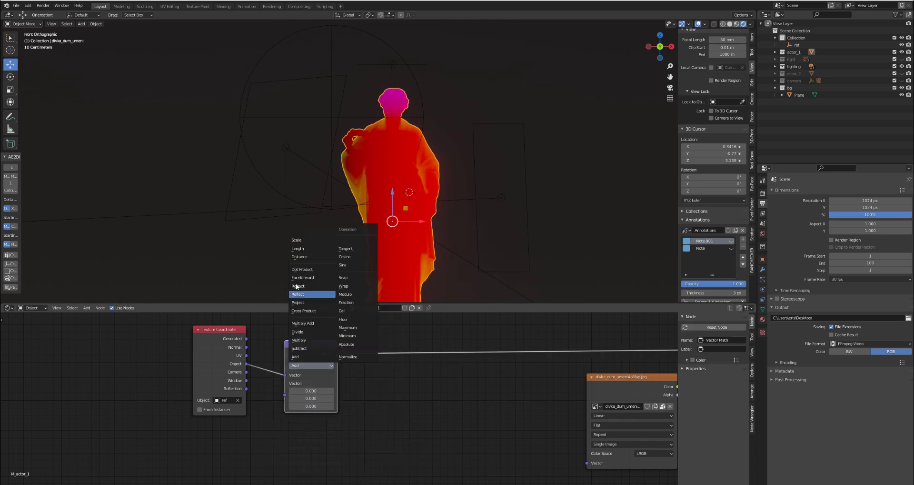
pyautogui.click(305, 249)
pyautogui.keyDown('ctrl'); pyautogui.keyDown('shift'); pyautogui.click(295, 352); pyautogui.keyUp('shift'); pyautogui.keyUp('ctrl')
pyautogui.scroll(1, 236, 366)
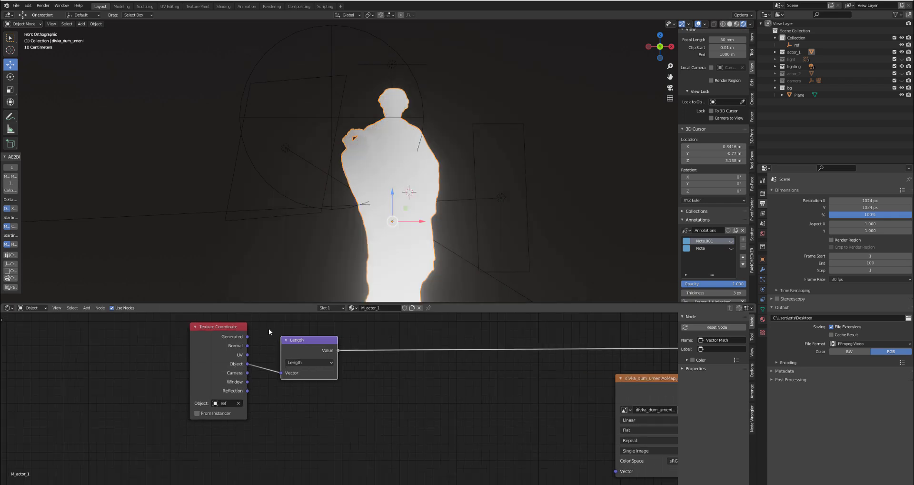
# - Move the ref empty onto the statue's chest to examine how the distance gradient follows it
pyautogui.click(318, 118)
pyautogui.scroll(3, 319, 118)
pyautogui.press('g')
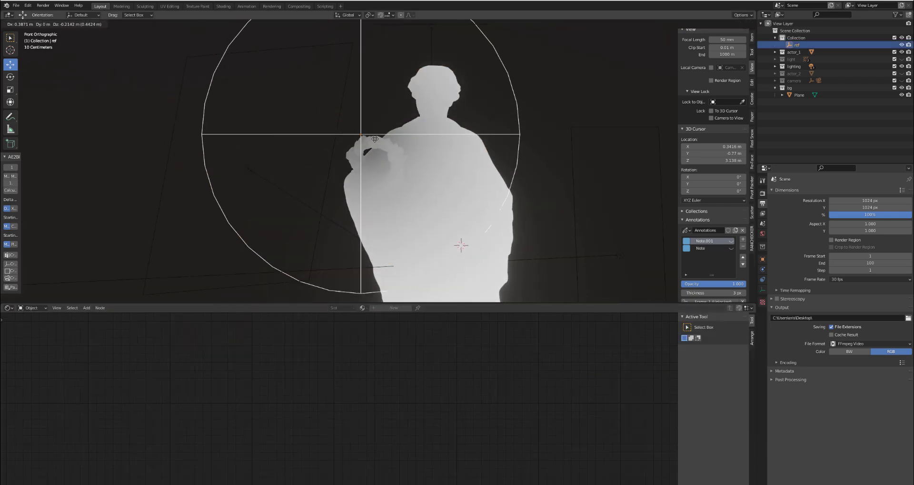
pyautogui.click(440, 201)
pyautogui.scroll(2, 440, 200)
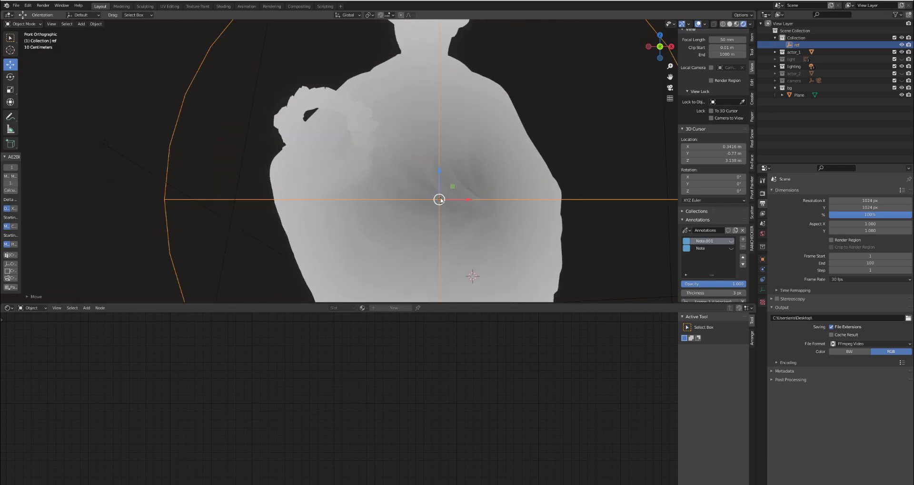
pyautogui.scroll(-2, 441, 200)
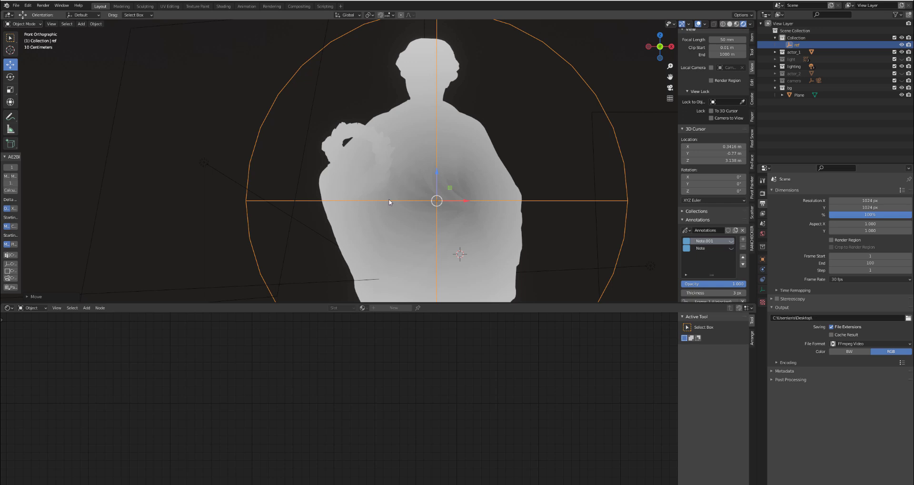
# - Reselect the statue and move the Length node closer to the Texture Coordinate node
pyautogui.click(400, 161)
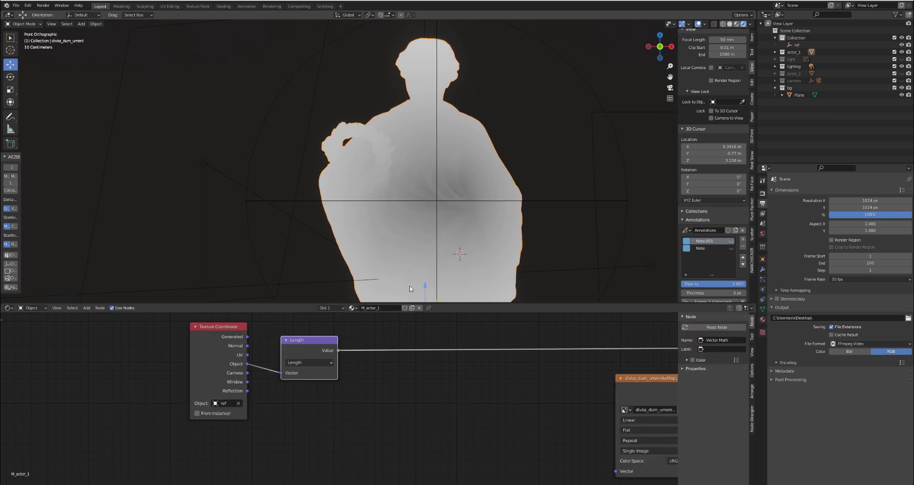
pyautogui.moveTo(300, 348); pyautogui.dragTo(286, 333)
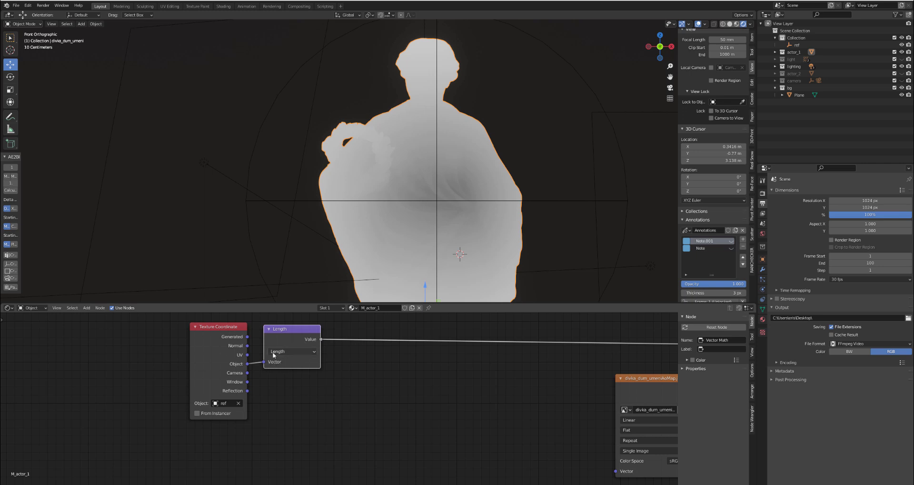
pyautogui.click(358, 370)
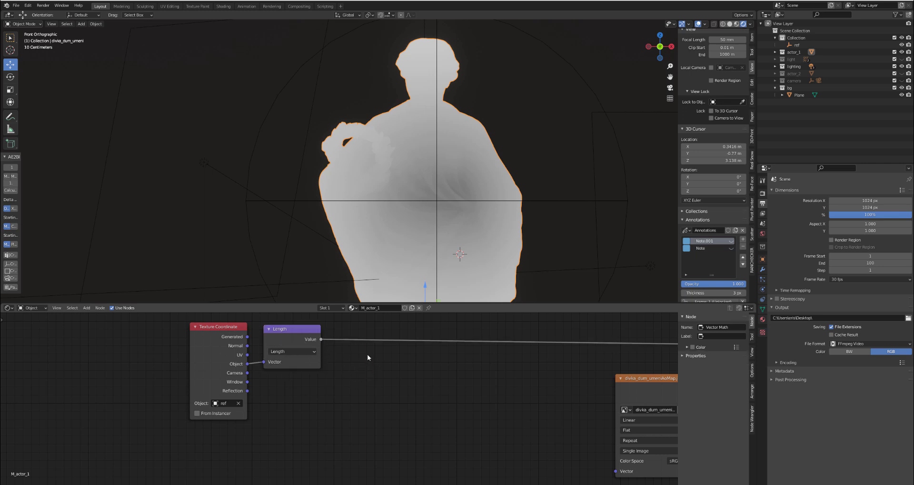
# - Insert a Math node after the Length node, set its operation to Subtract, and place it close to the Length node
pyautogui.scroll(-3, 418, 174)
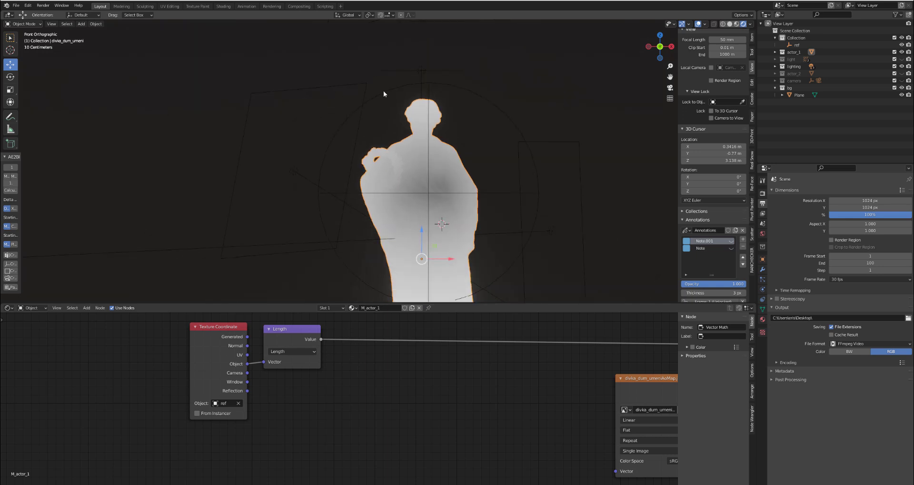
pyautogui.scroll(2, 420, 229)
pyautogui.scroll(-2, 414, 238)
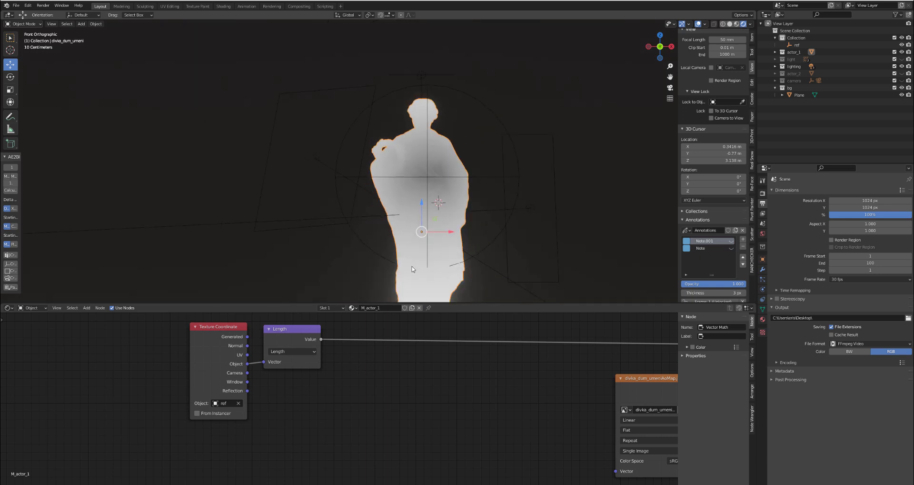
pyautogui.scroll(4, 403, 271)
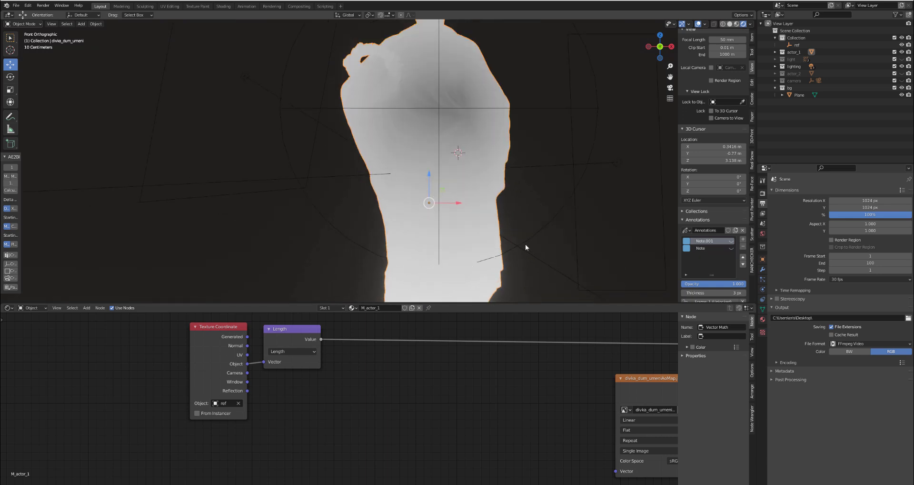
pyautogui.scroll(-3, 310, 224)
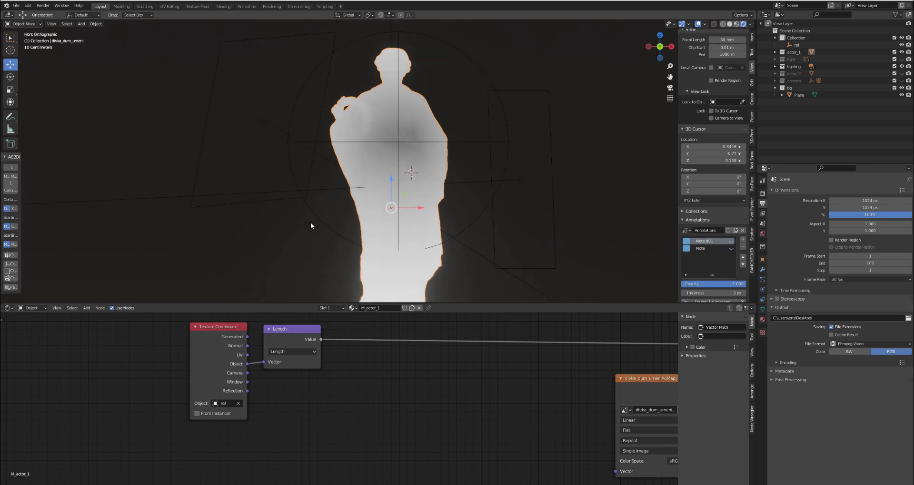
pyautogui.hotkey('shift', 'a')
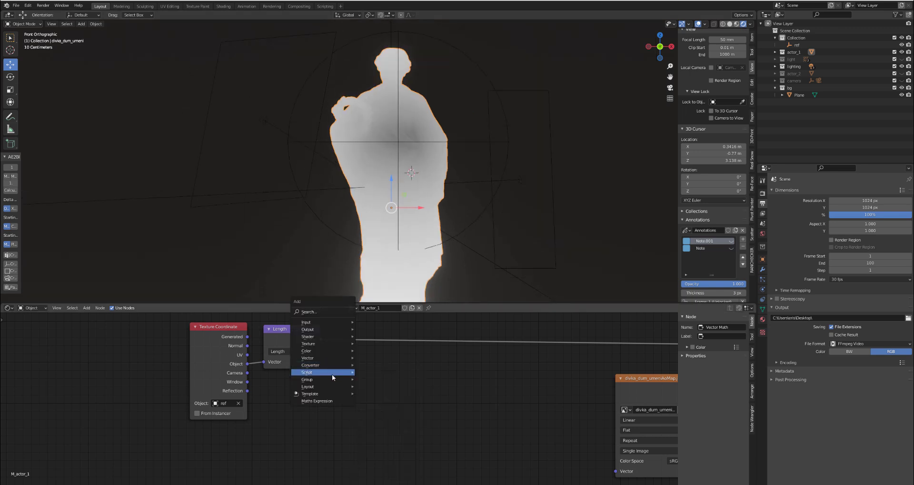
pyautogui.moveTo(336, 367)
pyautogui.click(377, 419)
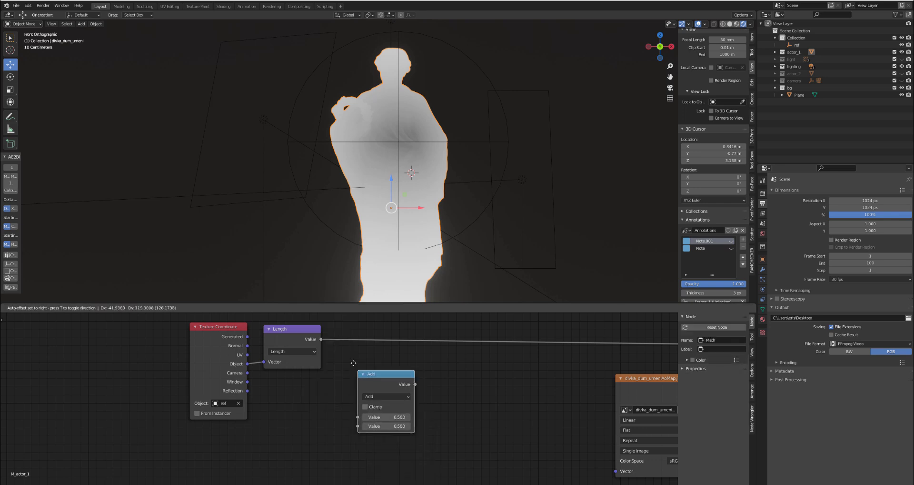
pyautogui.click(373, 353)
pyautogui.click(373, 354)
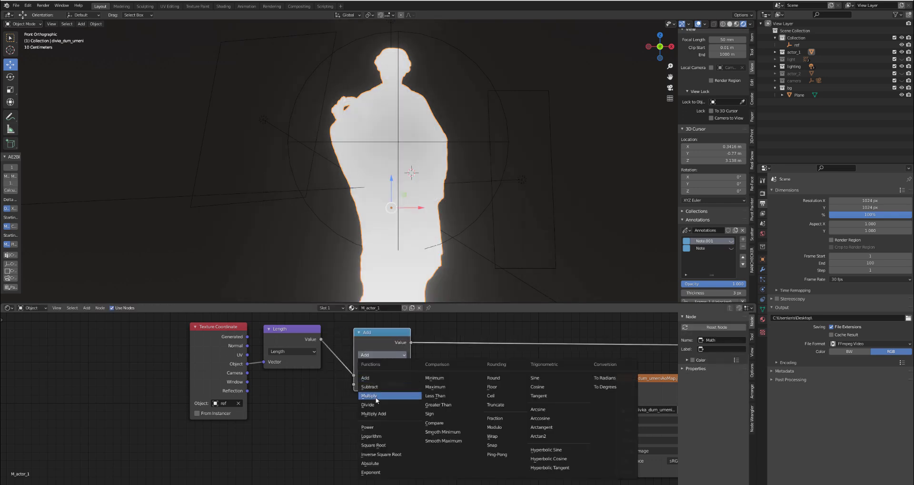
pyautogui.click(369, 386)
pyautogui.moveTo(379, 367); pyautogui.dragTo(358, 356)
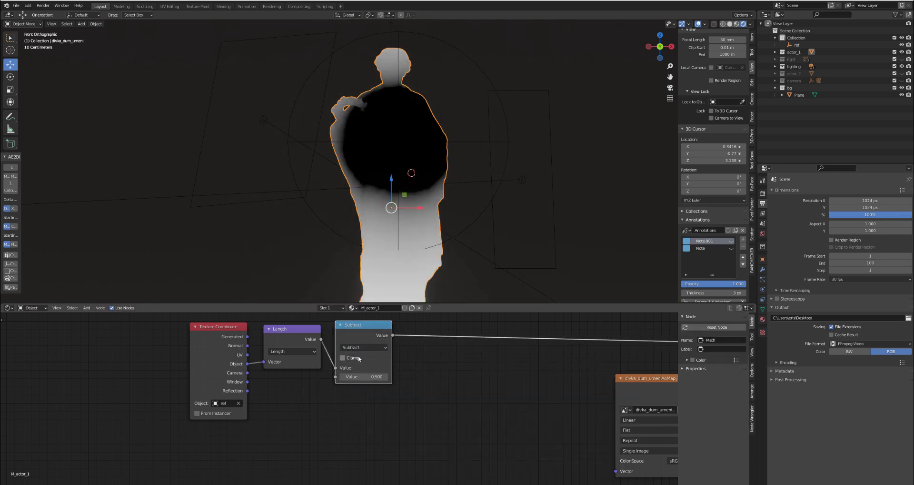
# - Set the Subtract node's second value to 1
pyautogui.click(362, 376)
pyautogui.write('1')
pyautogui.press('Return')
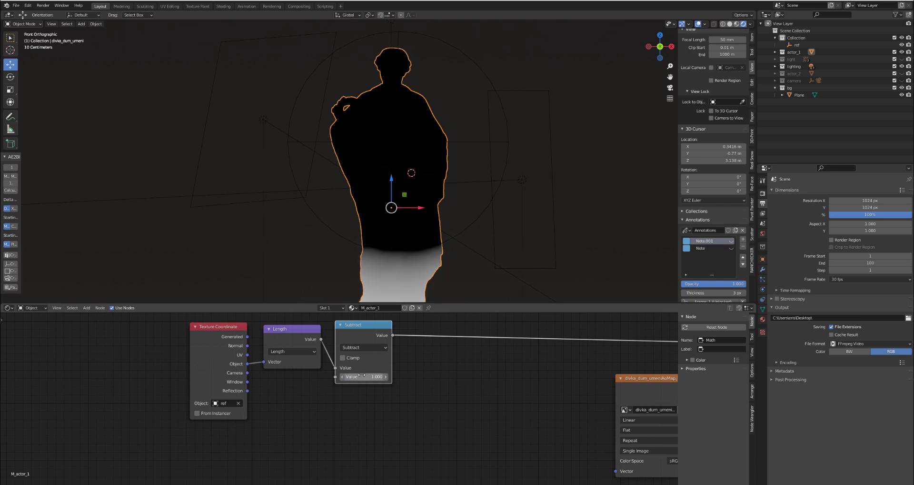
# - Test the mask by moving the ref empty across the statue, place it beside the wreath-side shoulder, and reselect the statue
pyautogui.click(295, 186)
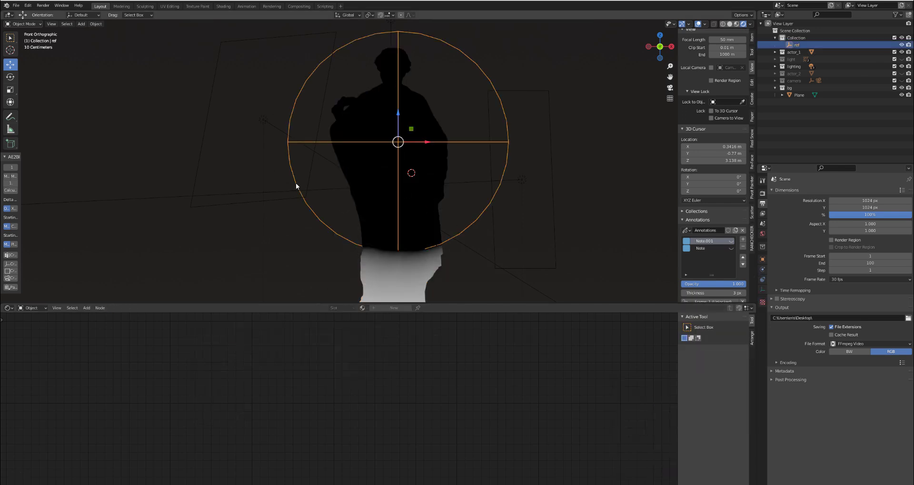
pyautogui.press('g')
pyautogui.click(449, 164)
pyautogui.press('g')
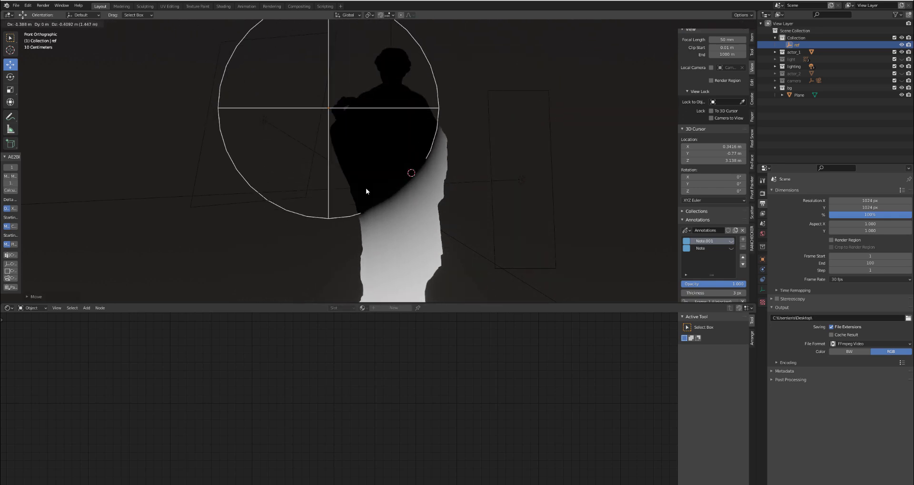
pyautogui.click(367, 190)
pyautogui.click(385, 164)
pyautogui.scroll(2, 347, 245)
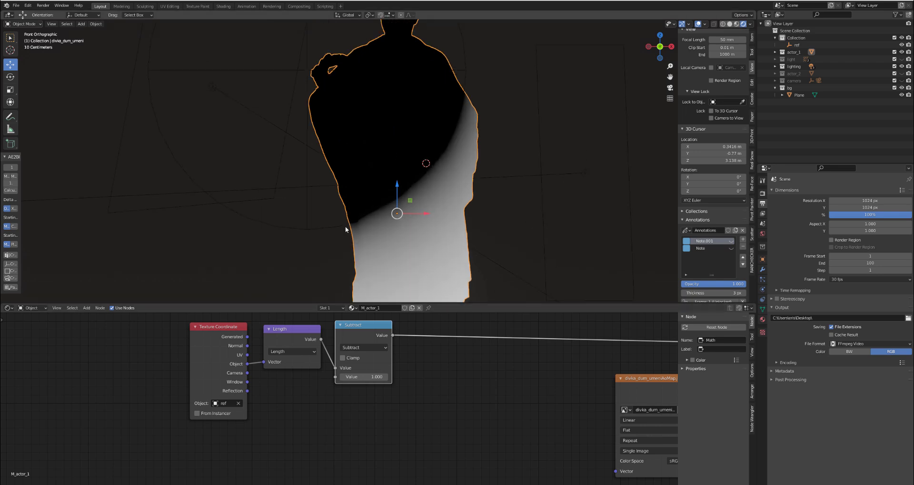
# - Show the Note.001 annotation, examine the statue with it from the back and front, hide it, and reselect the statue
pyautogui.click(731, 241)
pyautogui.press('`')
pyautogui.click(425, 189)
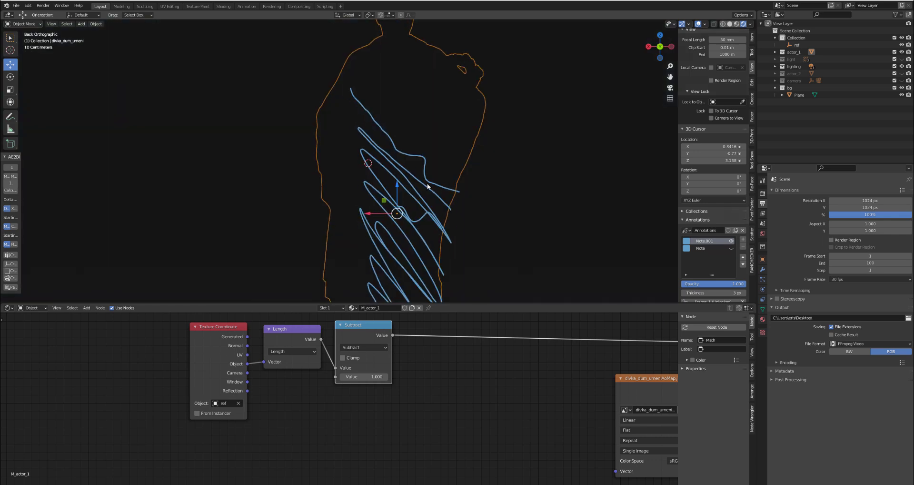
pyautogui.press('KP_1')
pyautogui.press('`')
pyautogui.click(432, 162)
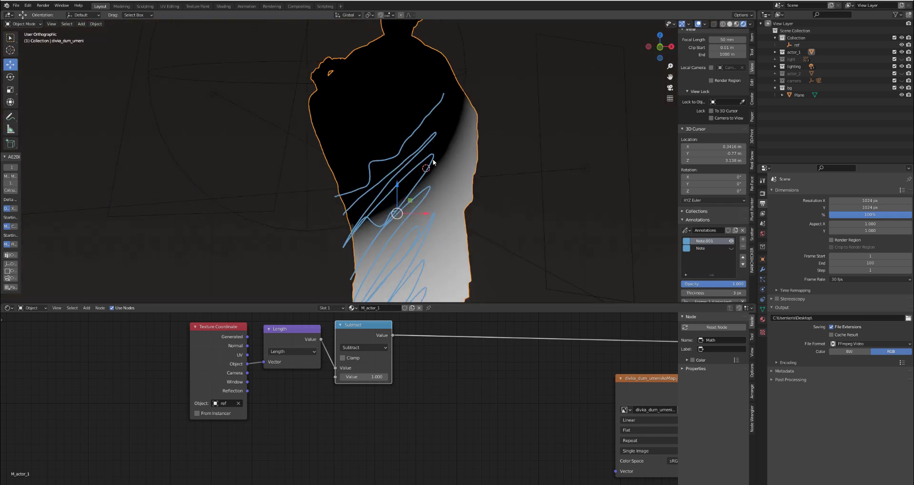
pyautogui.press('KP_1')
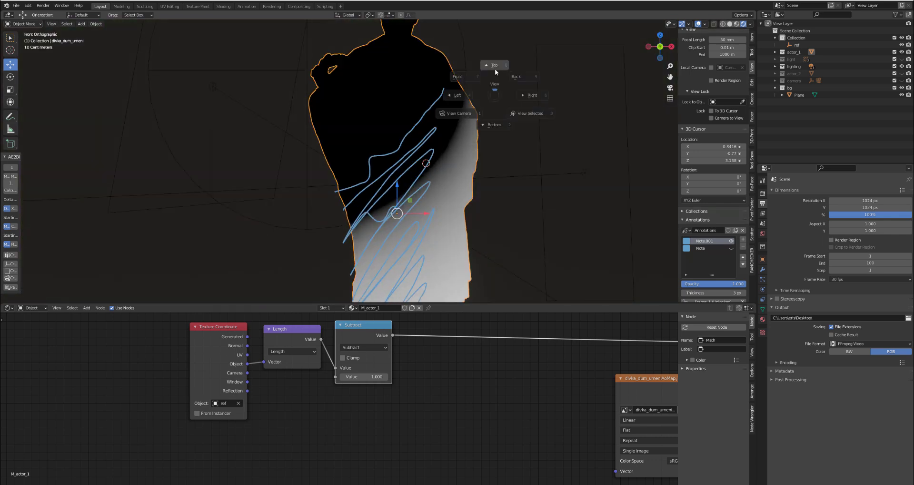
pyautogui.click(475, 87)
pyautogui.moveTo(478, 84)
pyautogui.mouseDown()
pyautogui.moveTo(436, 128)
pyautogui.moveTo(419, 196)
pyautogui.moveTo(299, 266)
pyautogui.moveTo(457, 128)
pyautogui.moveTo(507, 66)
pyautogui.mouseUp()
pyautogui.click(732, 241)
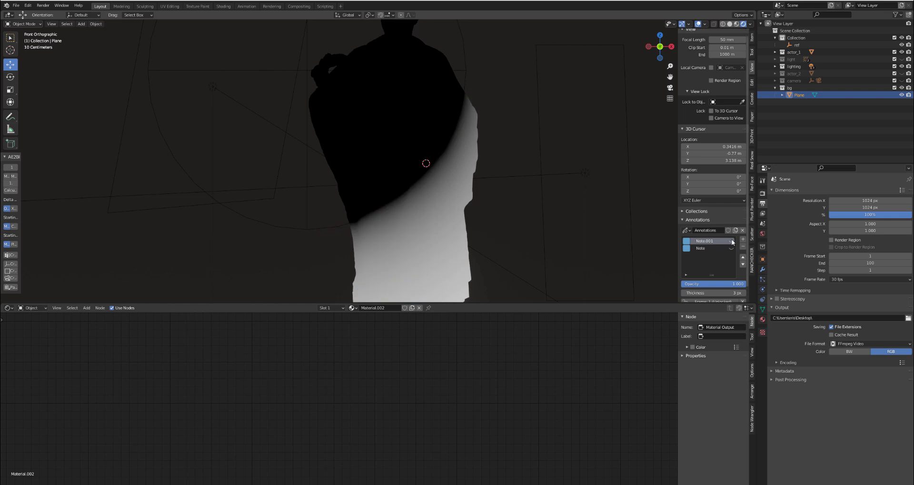
pyautogui.click(462, 161)
# - Add a Noise Texture node below the Texture Coordinate node that references ref
pyautogui.scroll(-2, 357, 400)
pyautogui.scroll(1, 331, 406)
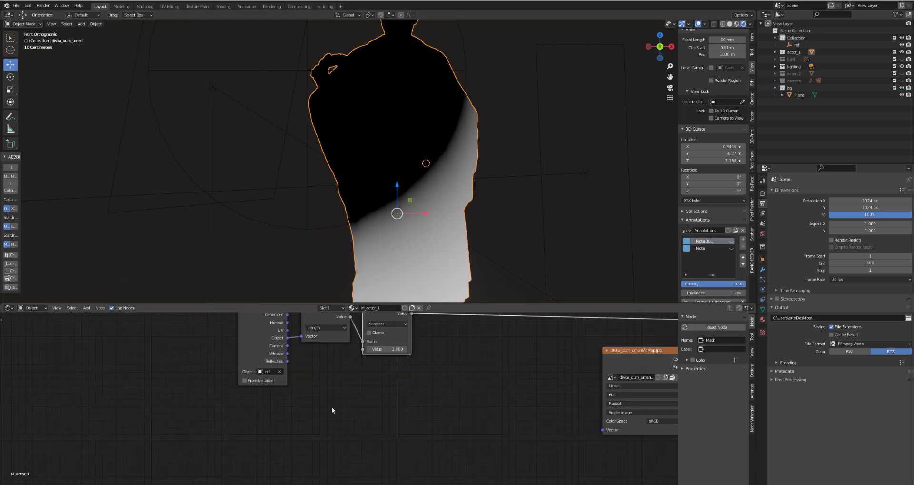
pyautogui.hotkey('shift', 'a')
pyautogui.moveTo(298, 385)
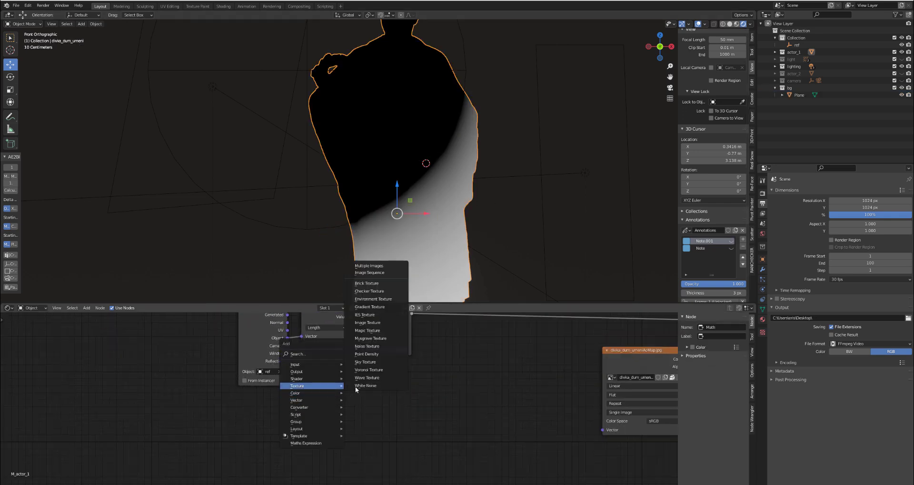
pyautogui.click(377, 346)
pyautogui.click(232, 407)
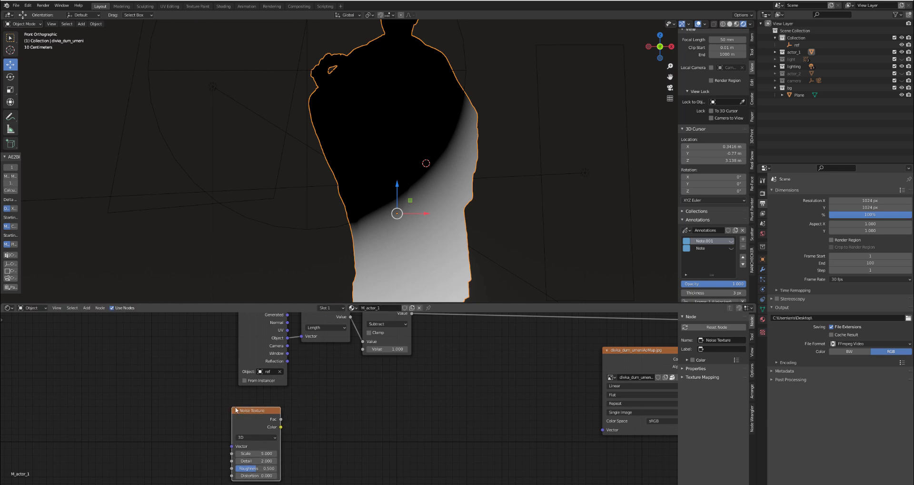
# - Try feeding the Noise Texture from Generated coordinates by adding the mapping setup and deleting its Mapping node
pyautogui.hotkey('ctrl', 't')
pyautogui.moveTo(166, 411); pyautogui.dragTo(262, 369, button='middle')
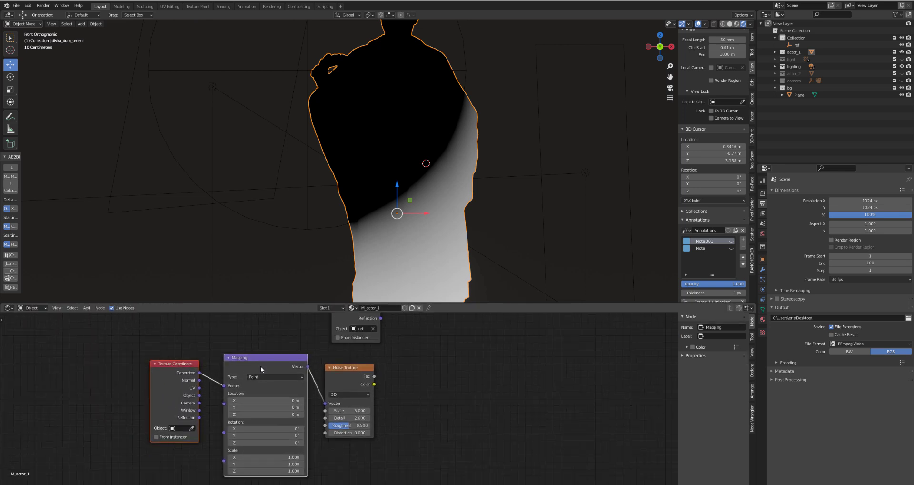
pyautogui.click(261, 366)
pyautogui.keyDown('alt'); pyautogui.moveTo(266, 362); pyautogui.dragTo(76, 372); pyautogui.keyUp('alt')
pyautogui.press('x')
pyautogui.moveTo(168, 374); pyautogui.dragTo(242, 375)
# - Add a Geometry node, connect its Position to the Noise Texture's Vector, and put it in place of the new Texture Coordinate node
pyautogui.hotkey('shift', 'a')
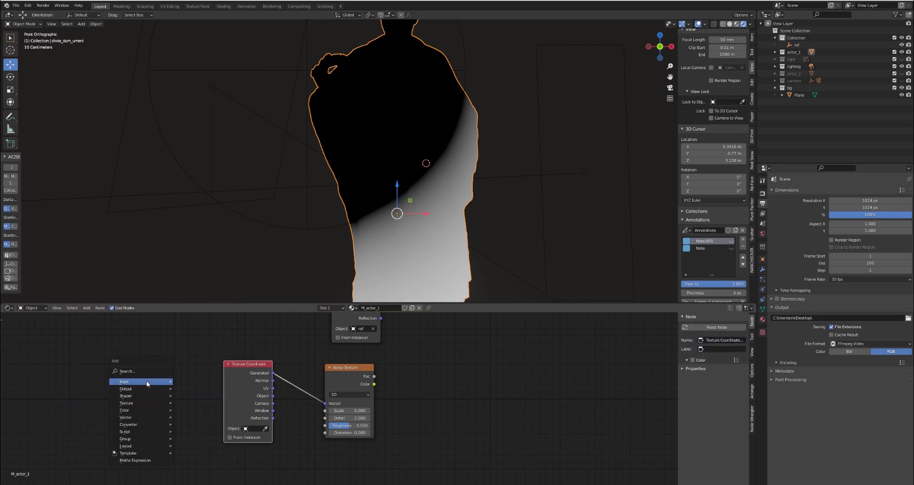
pyautogui.moveTo(139, 382)
pyautogui.click(193, 278)
pyautogui.click(161, 359)
pyautogui.moveTo(211, 371); pyautogui.dragTo(325, 404)
pyautogui.moveTo(248, 365); pyautogui.dragTo(117, 356)
pyautogui.moveTo(191, 372); pyautogui.dragTo(262, 380)
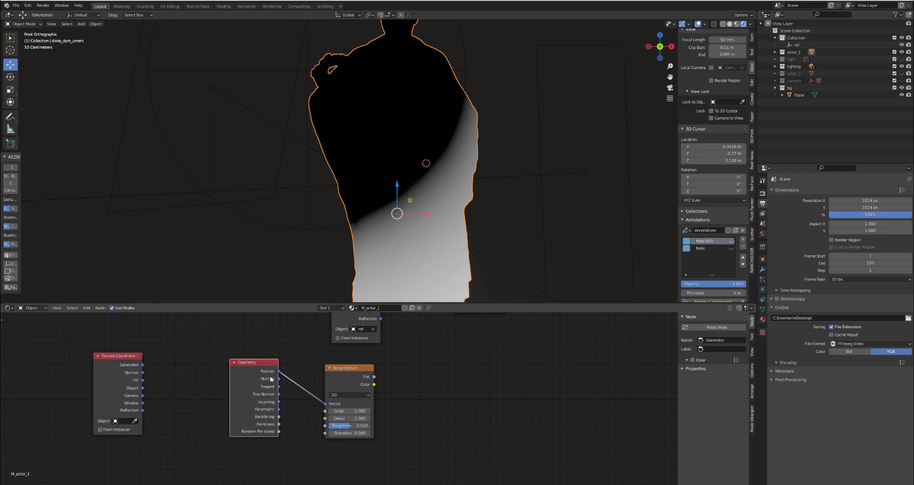
# - Add an annotation layer, sketch vertical and horizontal axis arrows with infinity signs from the statue's base, and hide the layer
pyautogui.scroll(-6, 392, 110)
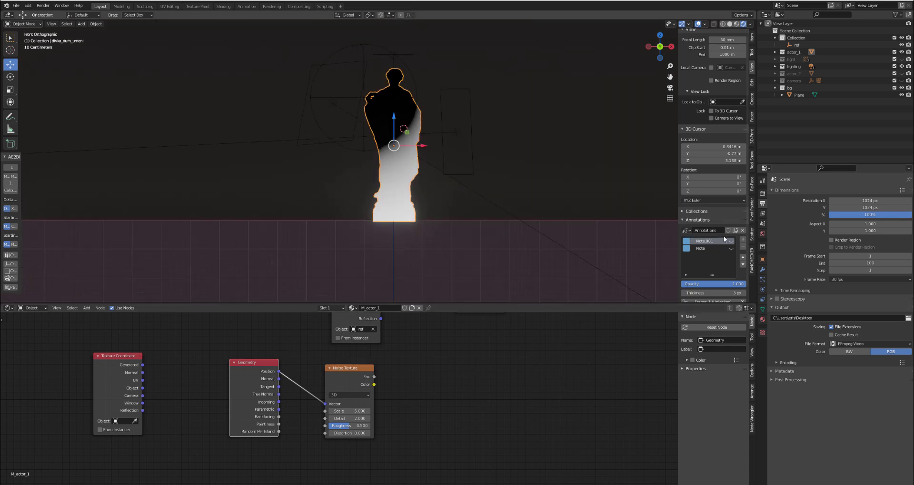
pyautogui.click(743, 239)
pyautogui.moveTo(408, 36)
pyautogui.mouseDown()
pyautogui.moveTo(410, 219)
pyautogui.moveTo(619, 211)
pyautogui.moveTo(619, 232)
pyautogui.moveTo(602, 234)
pyautogui.mouseUp()
pyautogui.moveTo(402, 42)
pyautogui.mouseDown()
pyautogui.moveTo(405, 32)
pyautogui.moveTo(431, 57)
pyautogui.moveTo(427, 66)
pyautogui.mouseUp()
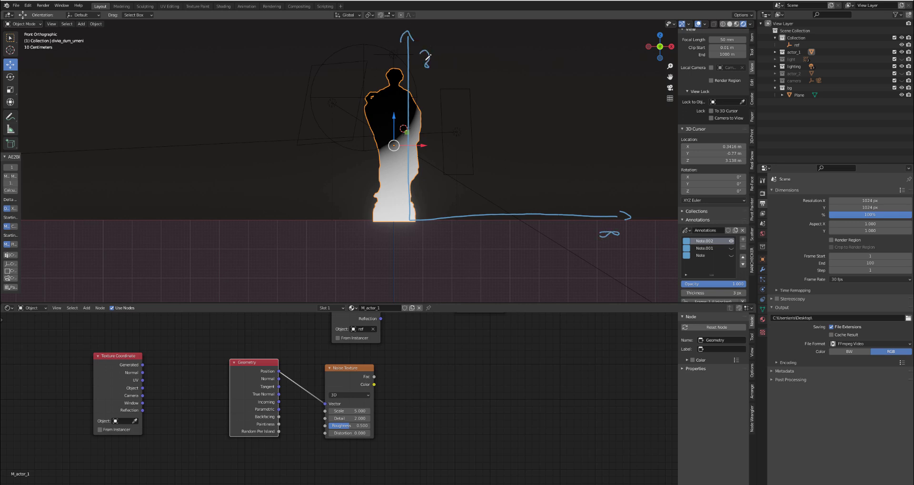
pyautogui.scroll(-2, 390, 144)
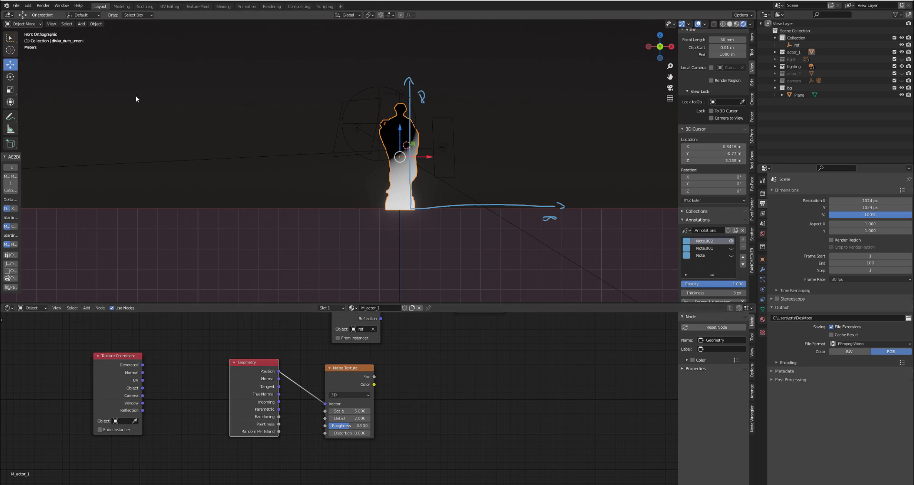
pyautogui.scroll(2, 400, 122)
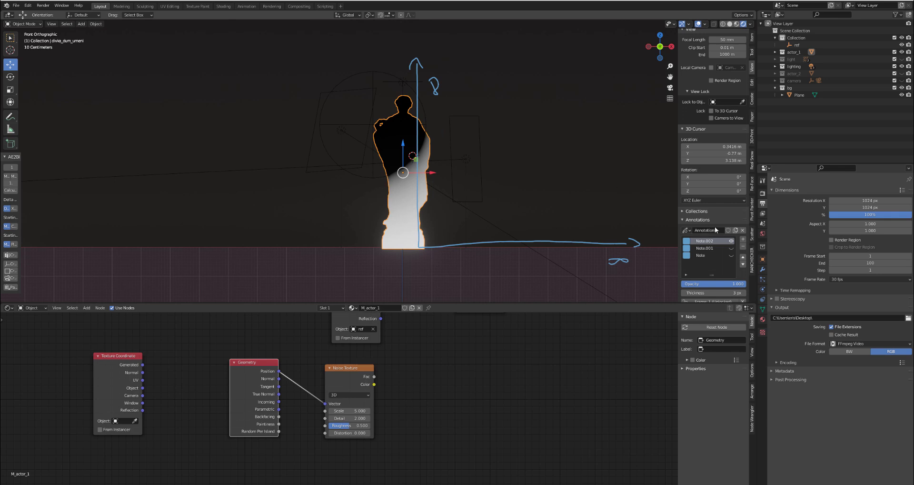
pyautogui.click(731, 241)
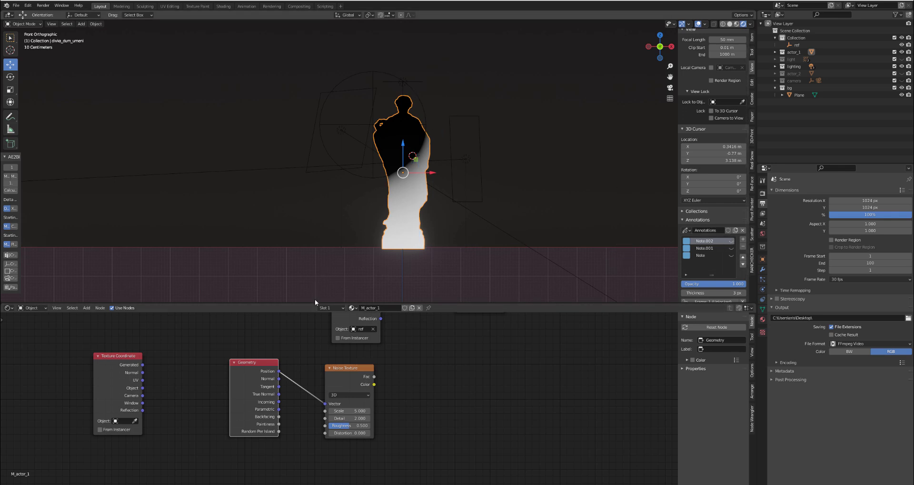
# - Place the Geometry node directly beside the Noise Texture and delete the unconnected Texture Coordinate node
pyautogui.moveTo(117, 377); pyautogui.dragTo(164, 373)
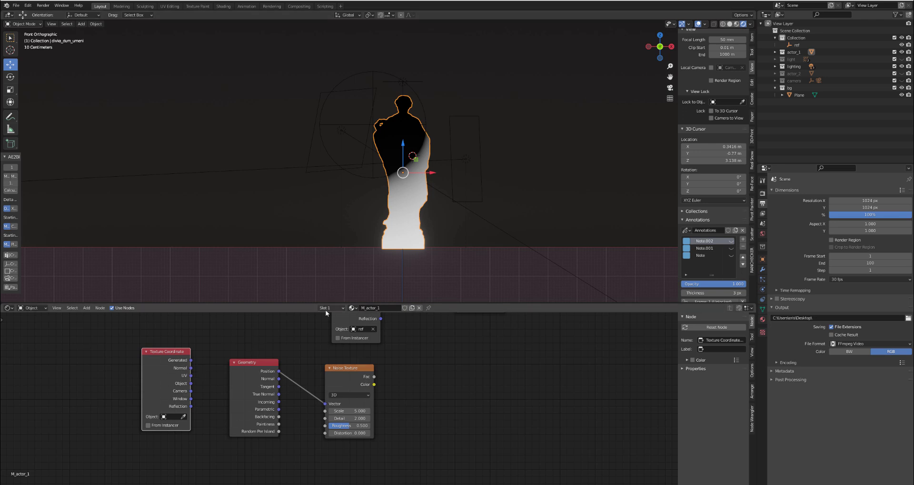
pyautogui.moveTo(245, 384); pyautogui.dragTo(268, 379)
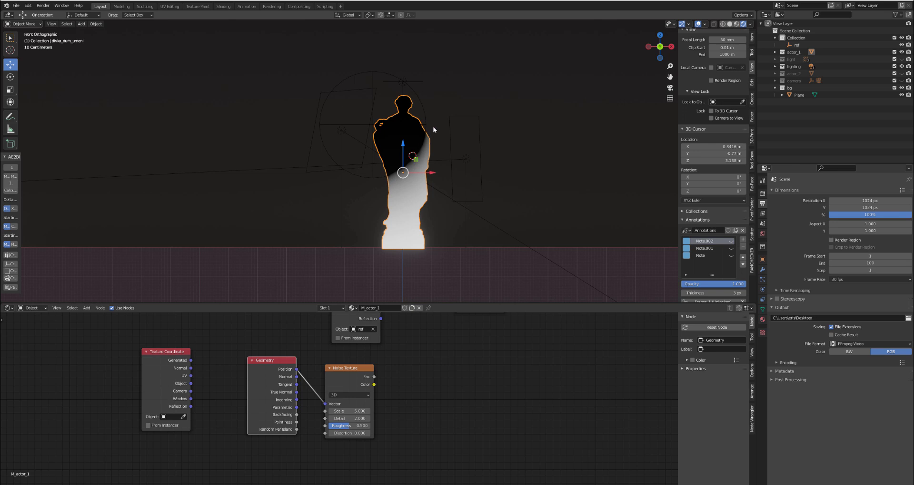
pyautogui.moveTo(273, 361); pyautogui.dragTo(295, 368)
pyautogui.click(147, 361)
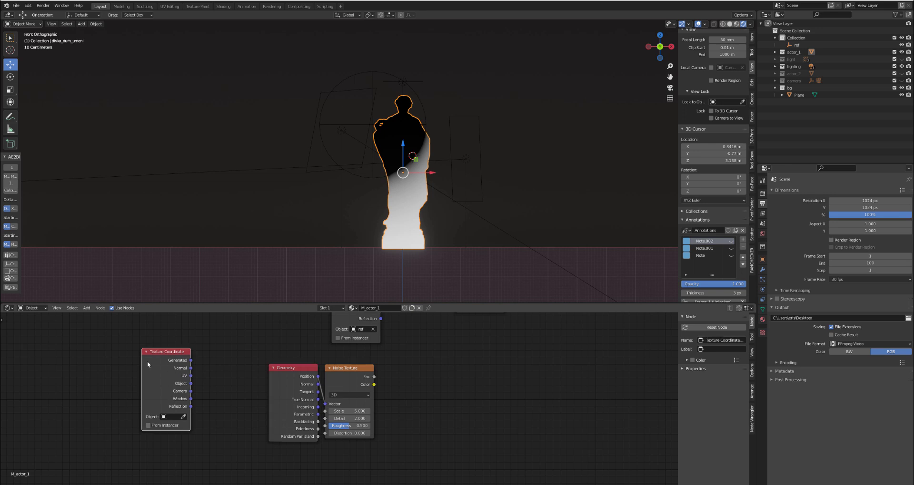
pyautogui.press('x')
# - Preview the Noise Texture on the statue and set its Scale to 2
pyautogui.keyDown('ctrl'); pyautogui.keyDown('shift'); pyautogui.click(326, 380); pyautogui.keyUp('shift'); pyautogui.keyUp('ctrl')
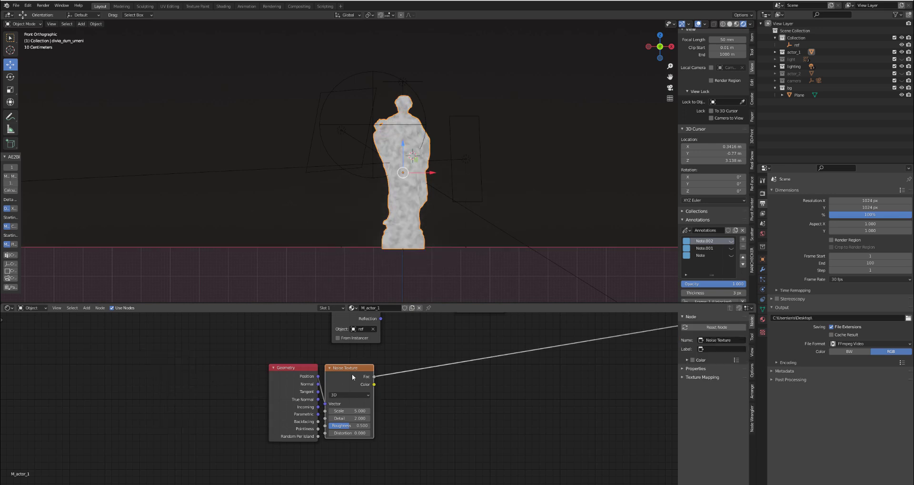
pyautogui.scroll(3, 423, 151)
pyautogui.moveTo(345, 412); pyautogui.dragTo(347, 412)
pyautogui.click(347, 413)
pyautogui.write('2')
pyautogui.press('Return')
pyautogui.scroll(-1, 348, 419)
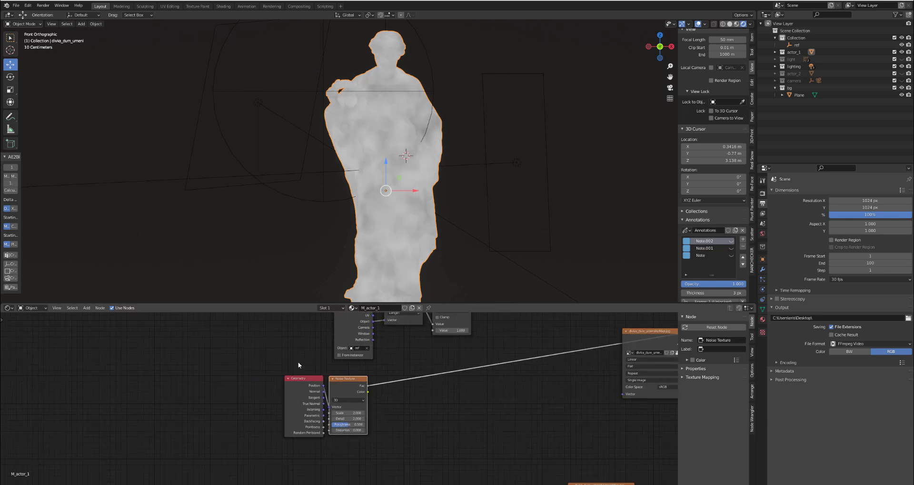
# - Move the Geometry, Noise Texture and ref Texture Coordinate nodes away from the Length node to make room
pyautogui.moveTo(299, 364); pyautogui.dragTo(358, 397)
pyautogui.press('g')
pyautogui.click(275, 398)
pyautogui.moveTo(352, 315); pyautogui.dragTo(352, 349, button='middle')
pyautogui.moveTo(352, 351); pyautogui.dragTo(224, 354)
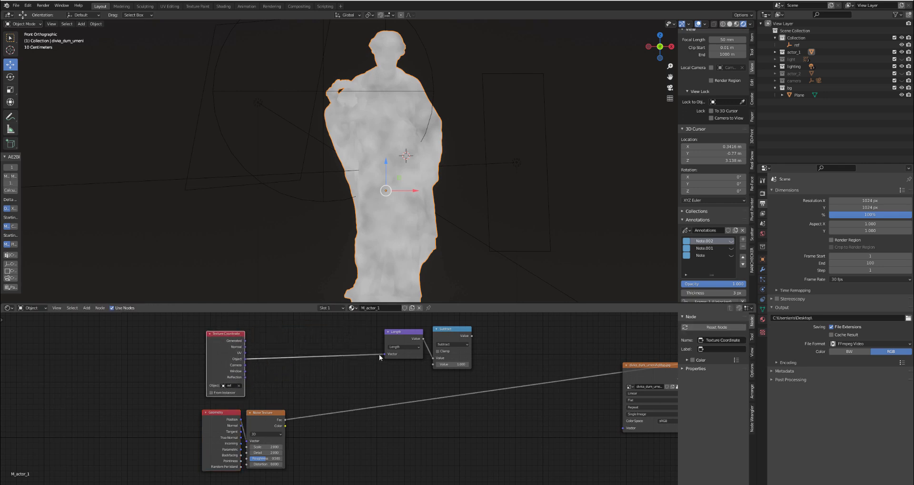
# - Insert a MixRGB node between the Texture Coordinate and Length nodes, and connect the Noise Texture's Color to Color2
pyautogui.hotkey('shift', 'a')
pyautogui.moveTo(314, 391)
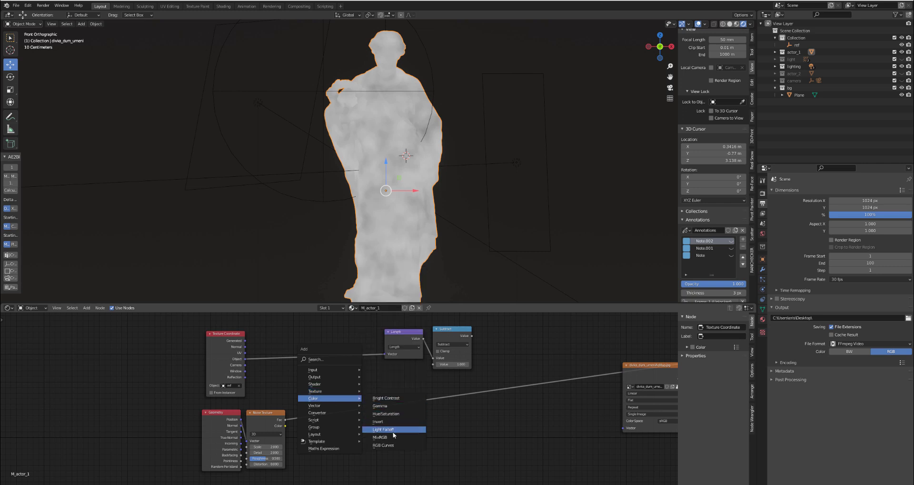
pyautogui.click(398, 431)
pyautogui.click(332, 335)
pyautogui.scroll(1, 336, 348)
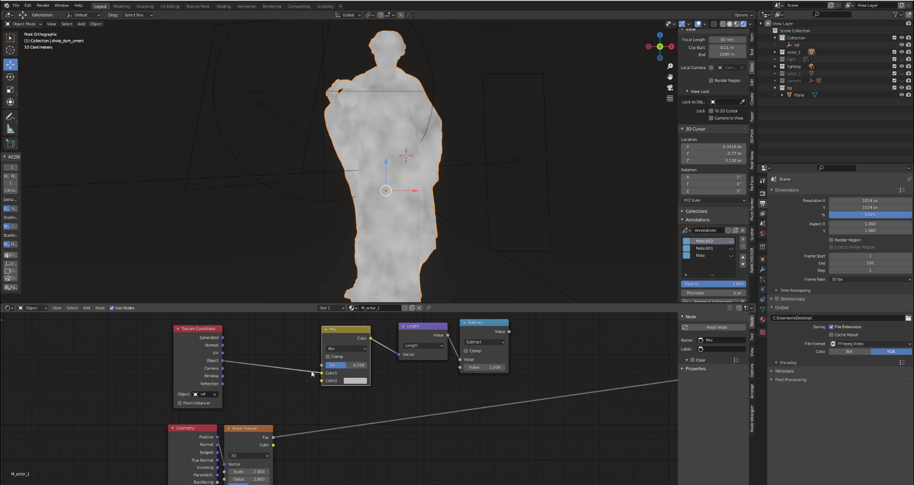
pyautogui.moveTo(269, 445); pyautogui.dragTo(325, 381)
# - Set the Mix node to Soft Light with a factor of 0.233 and preview the Subtract output on the statue
pyautogui.click(346, 348)
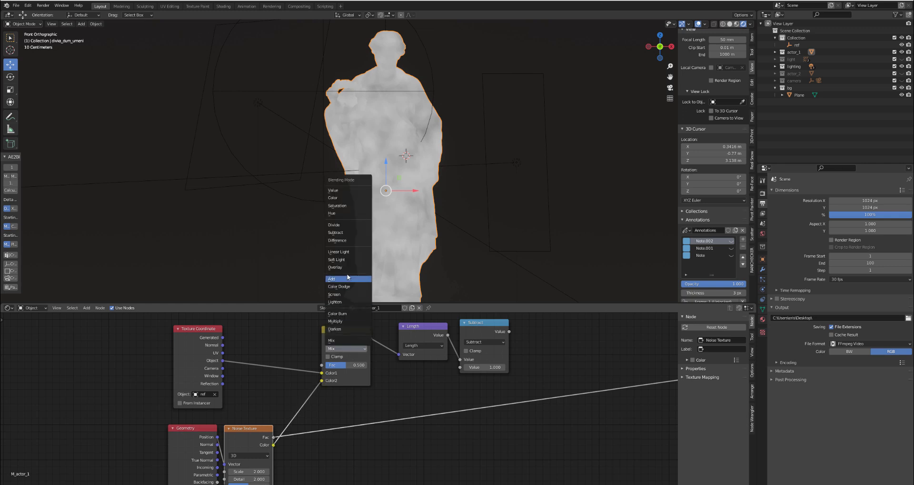
pyautogui.click(350, 258)
pyautogui.keyDown('ctrl'); pyautogui.keyDown('shift'); pyautogui.click(475, 335); pyautogui.keyUp('shift'); pyautogui.keyUp('ctrl')
pyautogui.moveTo(476, 334); pyautogui.dragTo(467, 338)
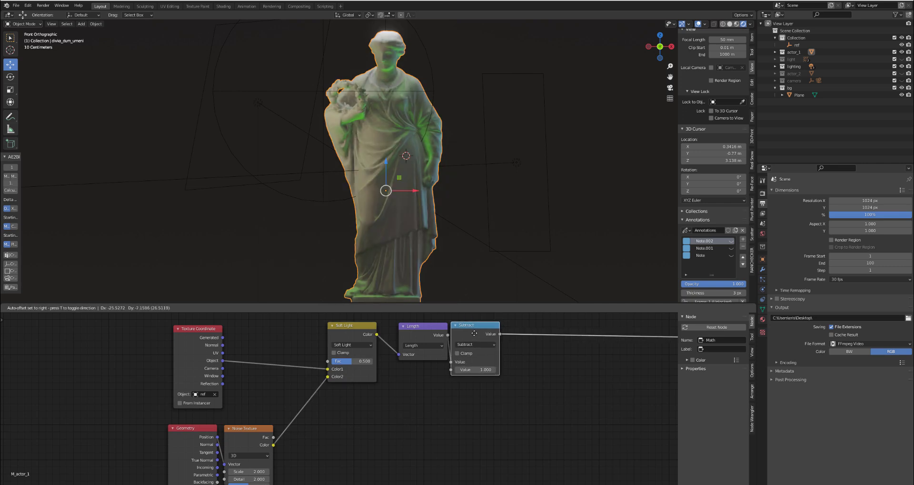
pyautogui.scroll(2, 399, 197)
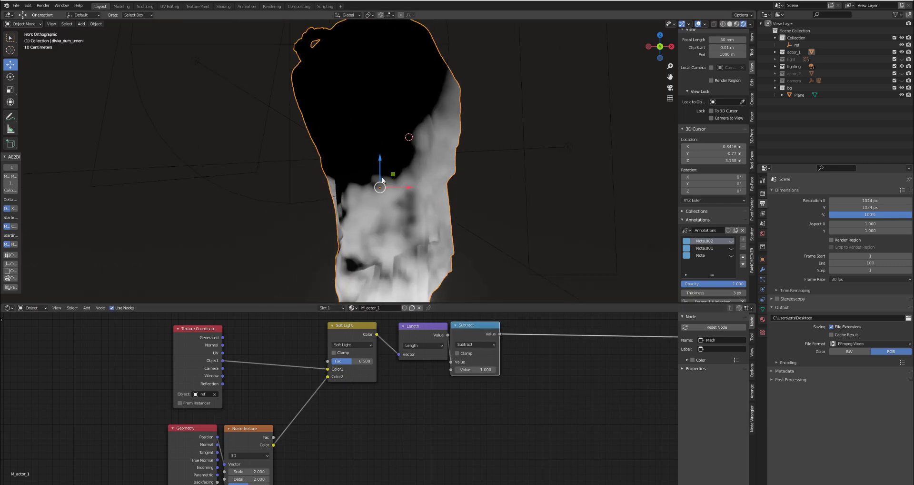
pyautogui.moveTo(358, 361)
pyautogui.mouseDown()
pyautogui.moveTo(333, 361)
pyautogui.moveTo(345, 361)
pyautogui.mouseUp()
# - Try a lower Scale on the Noise Texture and undo the change
pyautogui.scroll(-2, 377, 378)
pyautogui.moveTo(333, 435); pyautogui.dragTo(378, 379, button='middle')
pyautogui.scroll(2, 312, 401)
pyautogui.moveTo(305, 401)
pyautogui.mouseDown()
pyautogui.moveTo(316, 401)
pyautogui.moveTo(302, 401)
pyautogui.mouseUp()
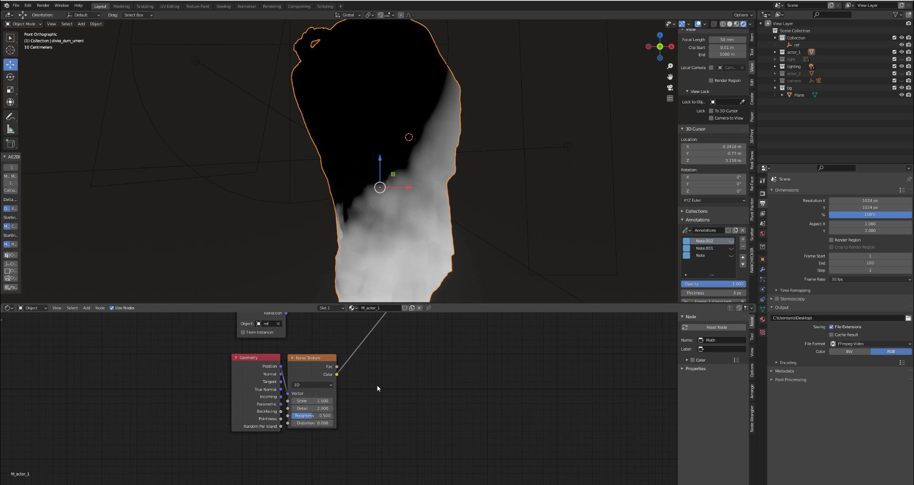
pyautogui.hotkey('ctrl', 'z')
# - Move the Length and Subtract nodes closer to the Soft Light node
pyautogui.scroll(-1, 274, 428)
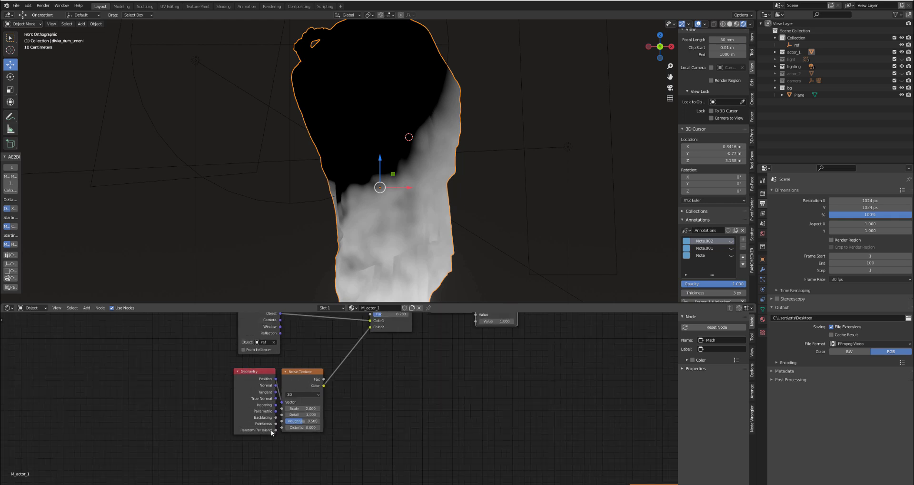
pyautogui.scroll(-1, 412, 342)
pyautogui.moveTo(412, 342); pyautogui.dragTo(280, 430, button='middle')
pyautogui.scroll(1, 307, 393)
pyautogui.moveTo(318, 373); pyautogui.dragTo(343, 379)
pyautogui.click(352, 375)
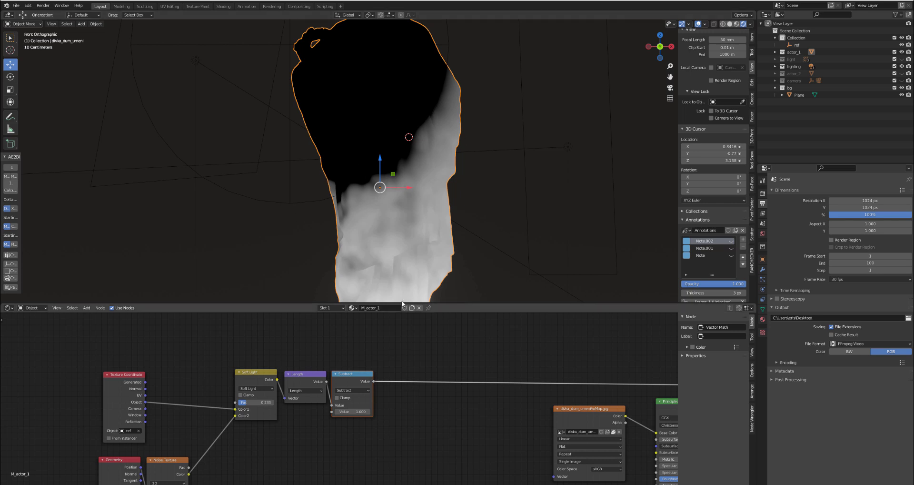
# - Insert a Map Range node after the Subtract node and place it close beside it
pyautogui.scroll(-7, 387, 224)
pyautogui.scroll(3, 387, 224)
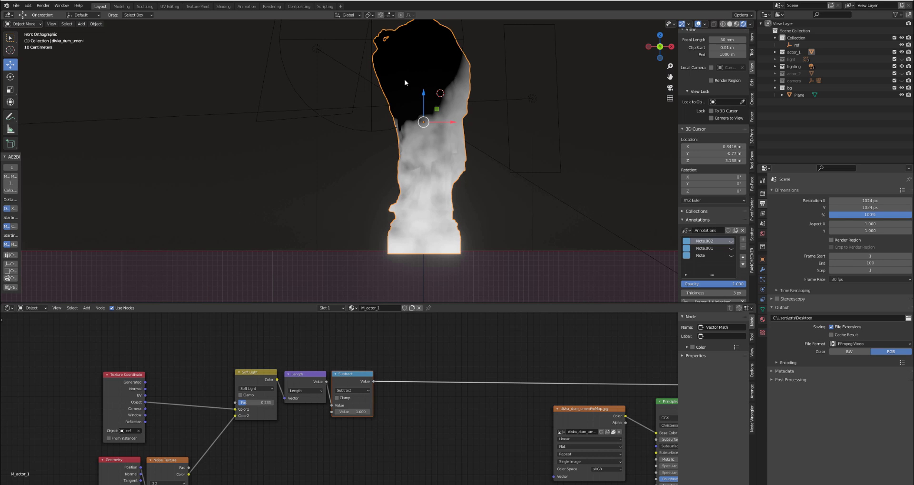
pyautogui.keyDown('shift'); pyautogui.moveTo(438, 102); pyautogui.dragTo(411, 141, button='middle'); pyautogui.keyUp('shift')
pyautogui.scroll(1, 387, 381)
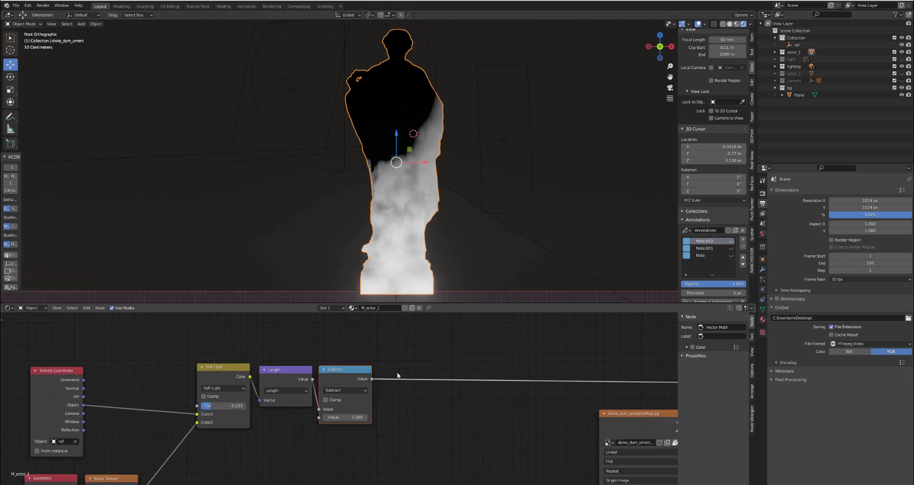
pyautogui.hotkey('shift', 'a')
pyautogui.moveTo(412, 361)
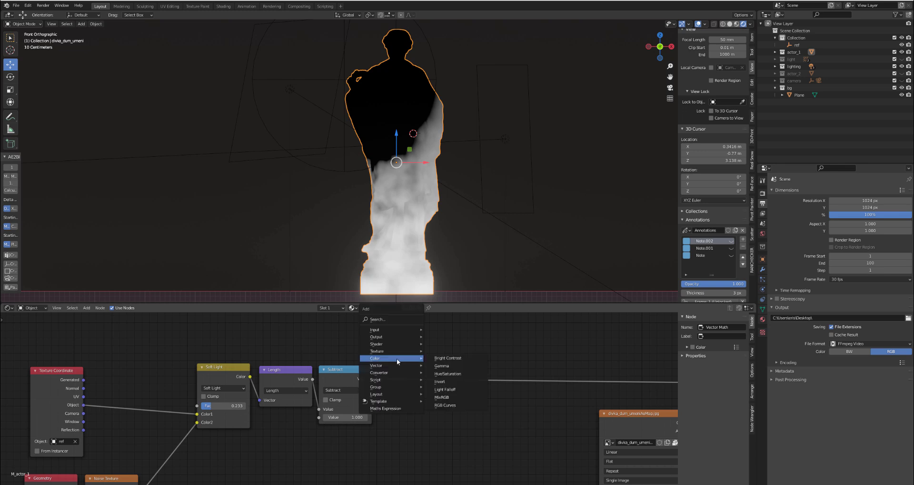
pyautogui.moveTo(378, 373)
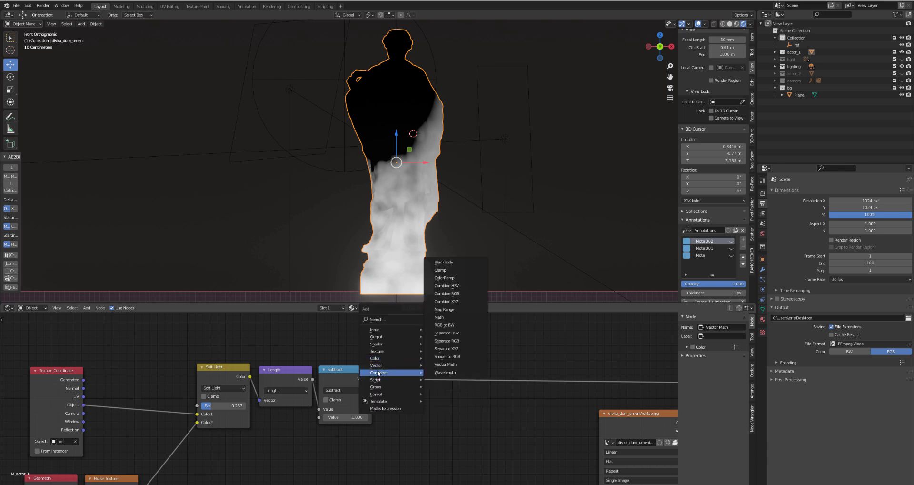
pyautogui.click(468, 310)
pyautogui.click(425, 367)
pyautogui.moveTo(424, 366); pyautogui.dragTo(402, 368)
# - Add an unconnected ColorRamp node above the Map Range node
pyautogui.scroll(1, 427, 316)
pyautogui.moveTo(428, 317); pyautogui.dragTo(429, 348, button='middle')
pyautogui.hotkey('shift', 'a')
pyautogui.moveTo(416, 345)
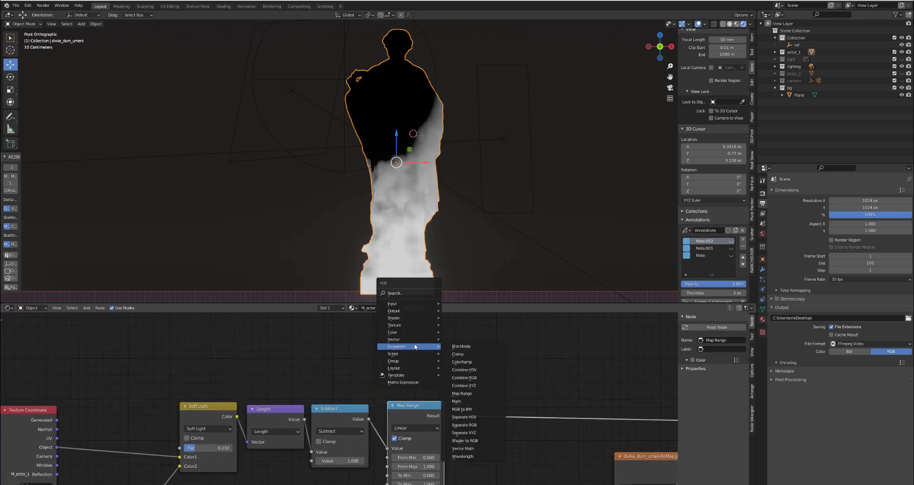
pyautogui.click(469, 361)
pyautogui.click(394, 307)
pyautogui.scroll(-1, 426, 319)
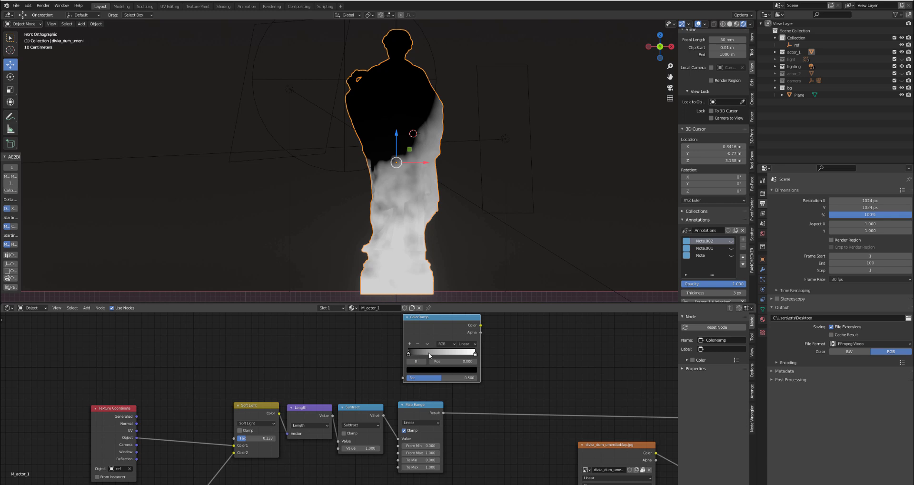
# - Delete the unconnected ColorRamp node above the Map Range node
pyautogui.moveTo(424, 324); pyautogui.dragTo(423, 333)
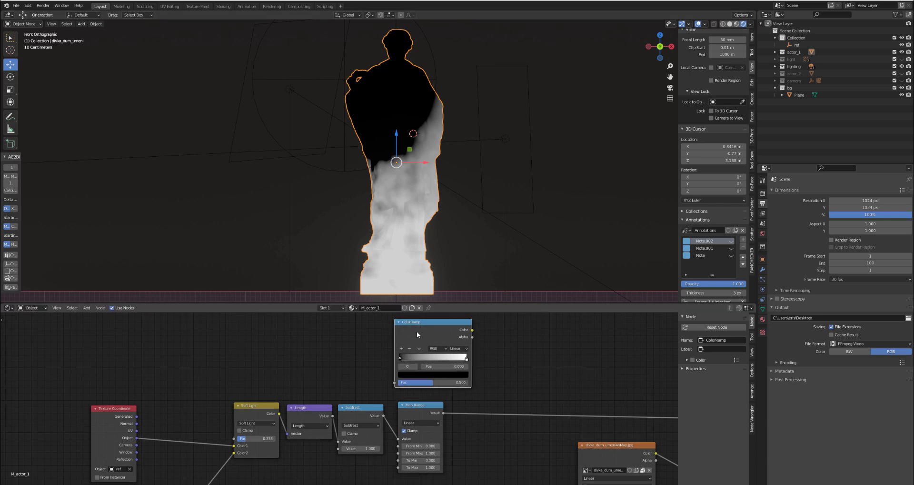
pyautogui.moveTo(416, 332); pyautogui.dragTo(416, 333)
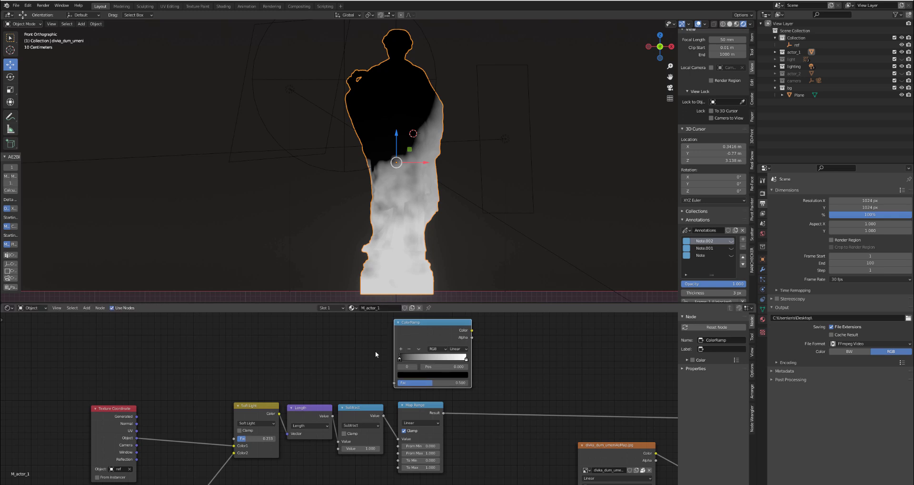
pyautogui.scroll(1, 416, 338)
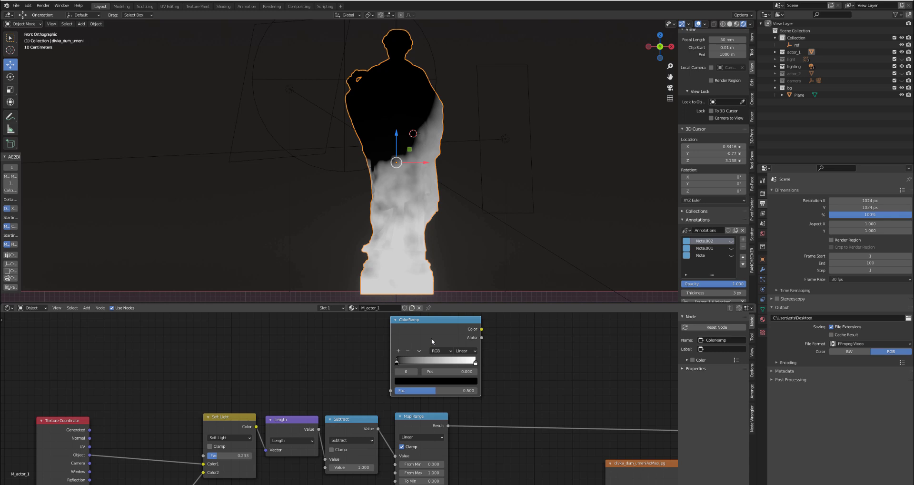
pyautogui.press('x')
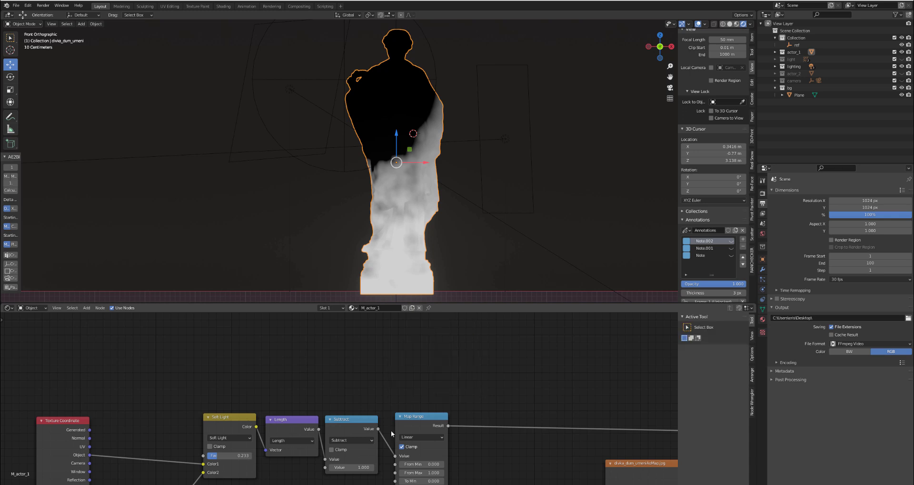
# - Try a From Max of 0.240 on the Map Range node, then reset it to its default
pyautogui.moveTo(396, 436); pyautogui.dragTo(410, 384, button='middle')
pyautogui.scroll(4, 455, 392)
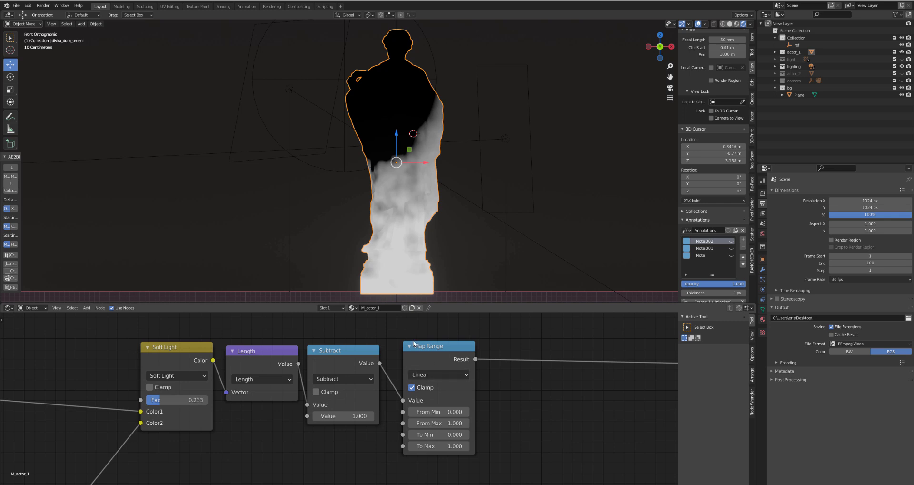
pyautogui.moveTo(447, 424)
pyautogui.mouseDown()
pyautogui.moveTo(397, 424)
pyautogui.moveTo(443, 422)
pyautogui.mouseUp()
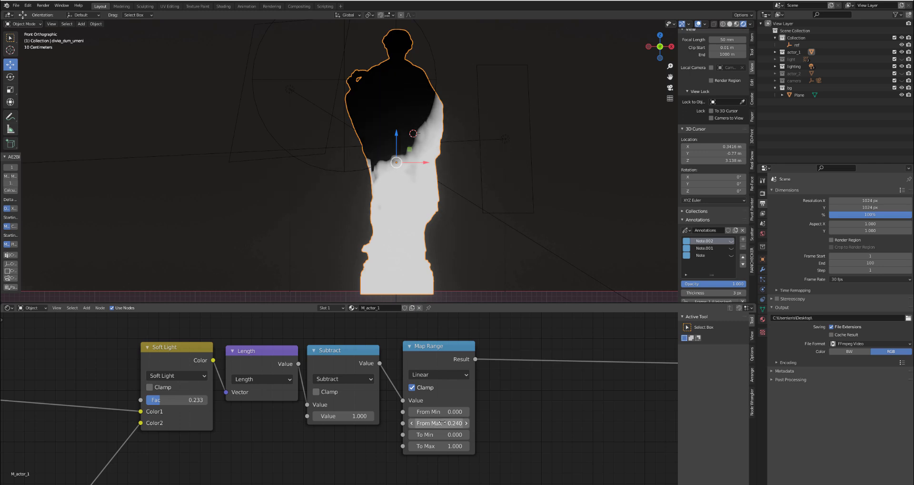
pyautogui.press('BackSpace')
# - Preview the Subtract node's output on the statue and compare it with the Map Range node's output
pyautogui.moveTo(345, 440); pyautogui.dragTo(412, 410, button='middle')
pyautogui.scroll(-2, 412, 410)
pyautogui.scroll(-1, 495, 357)
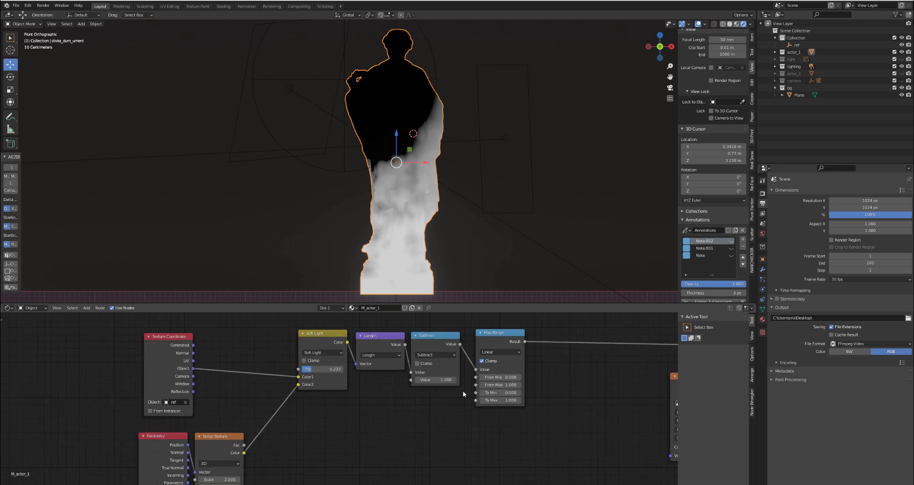
pyautogui.moveTo(463, 391); pyautogui.dragTo(303, 385, button='middle')
pyautogui.scroll(2, 320, 358)
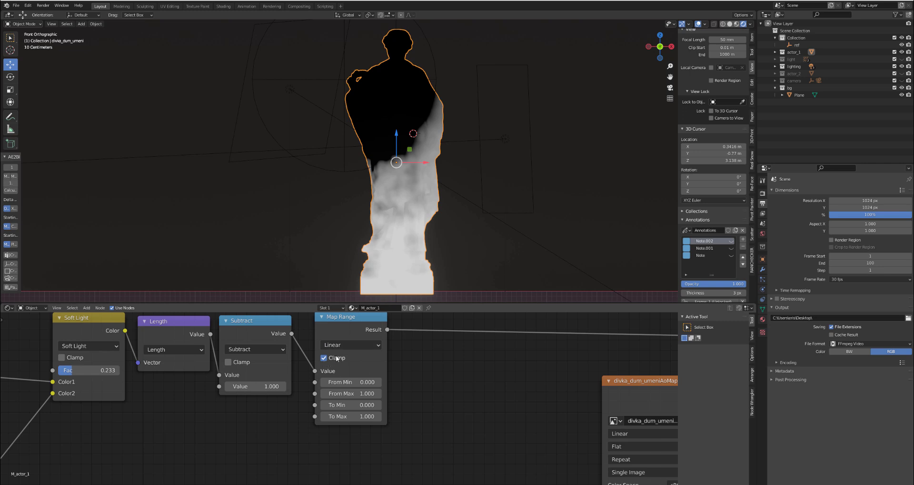
pyautogui.scroll(-1, 404, 222)
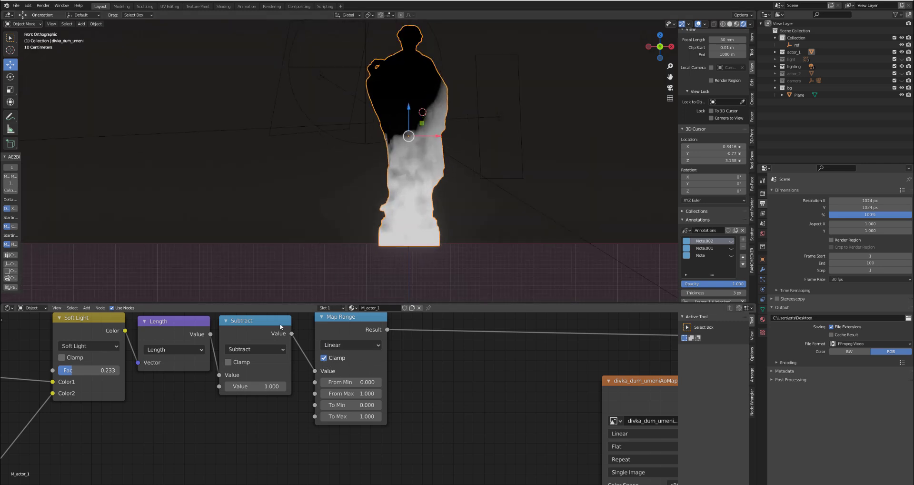
pyautogui.click(253, 325)
pyautogui.scroll(3, 395, 218)
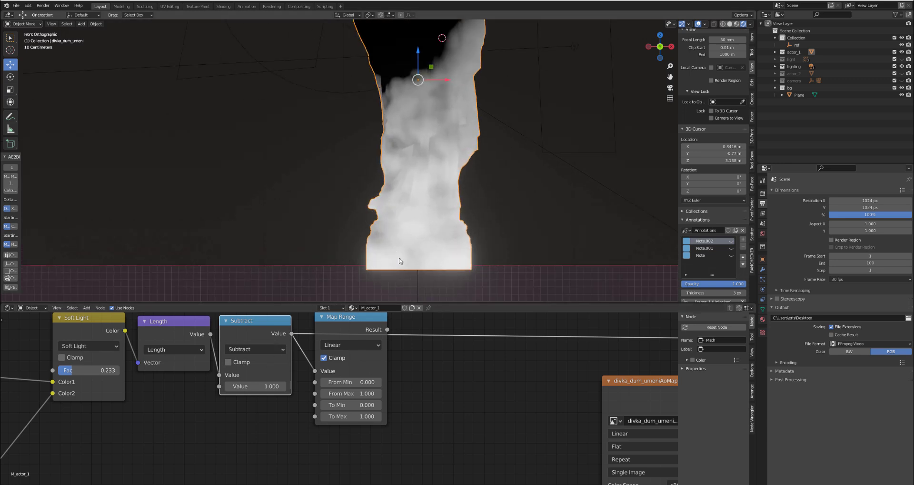
pyautogui.scroll(-1, 401, 264)
pyautogui.scroll(-2, 417, 227)
pyautogui.scroll(3, 436, 40)
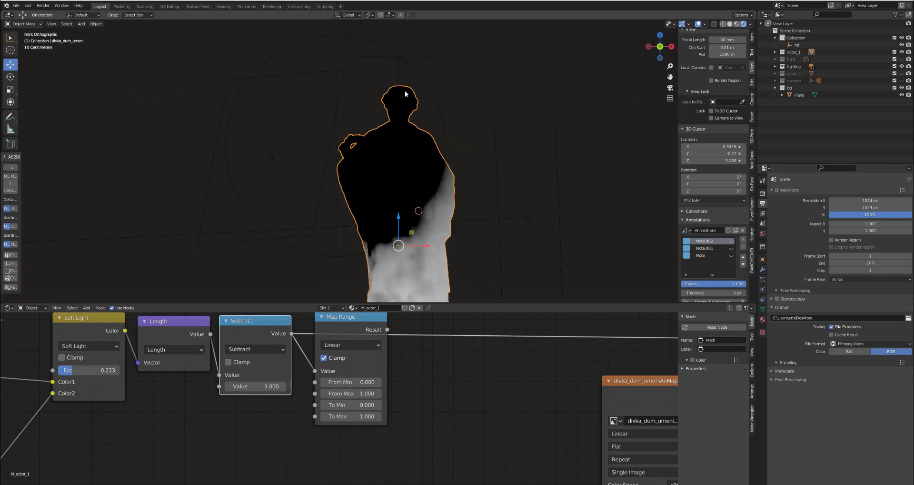
pyautogui.scroll(-3, 405, 93)
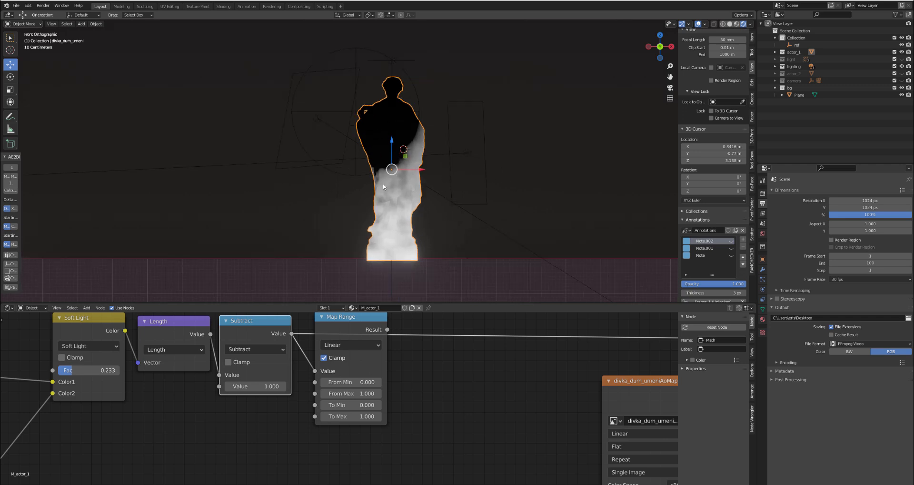
pyautogui.scroll(2, 385, 179)
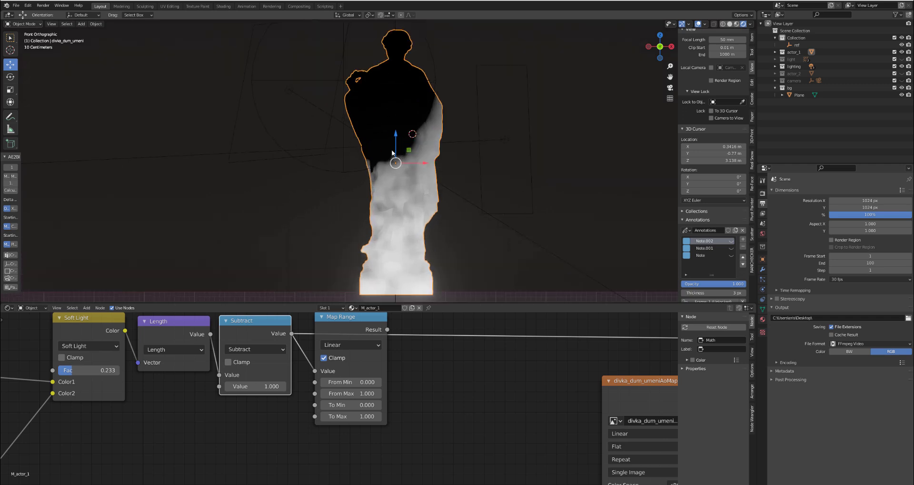
pyautogui.click(349, 328)
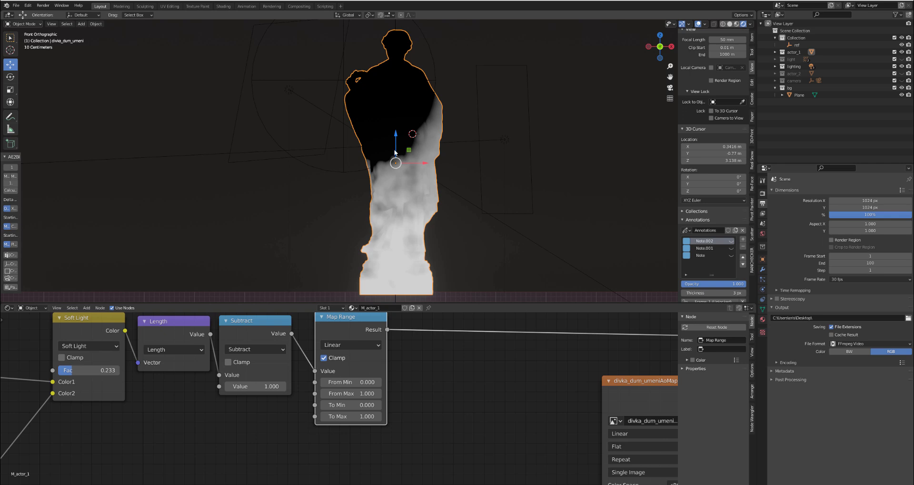
# - Turn off Clamp on the Map Range node and move the node closer to the Subtract node
pyautogui.scroll(-2, 350, 363)
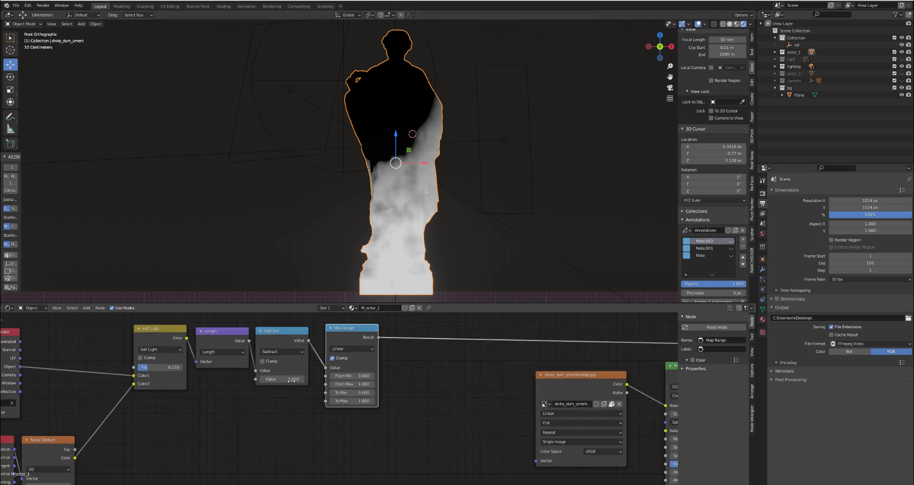
pyautogui.click(331, 357)
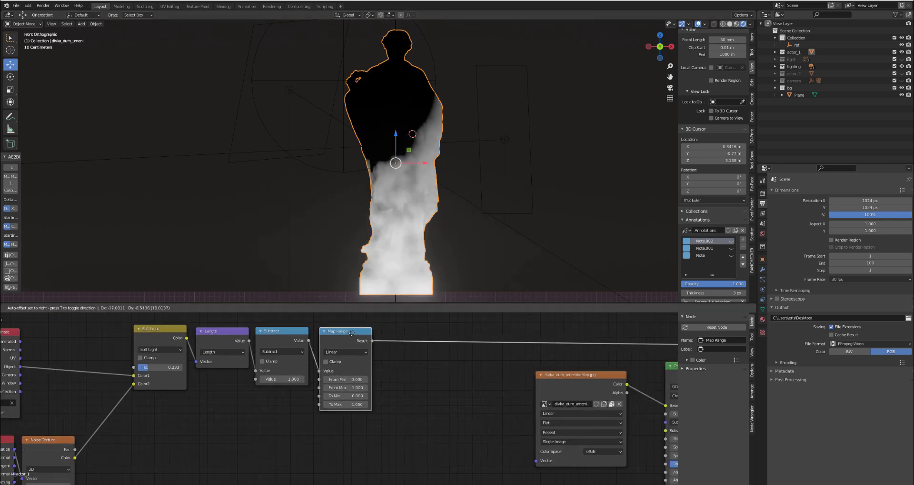
pyautogui.scroll(2, 326, 361)
pyautogui.scroll(1, 327, 361)
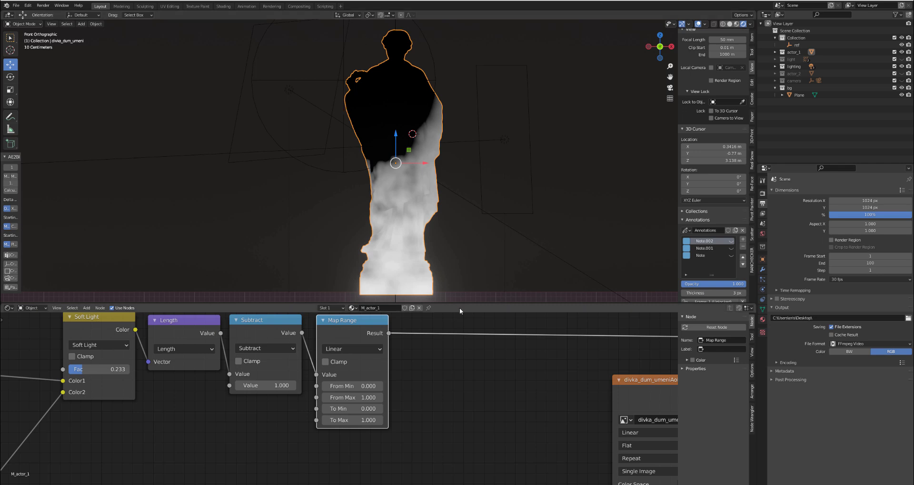
# - Duplicate the Subtract node, change the copy to Multiply with a value of -1, and insert it after the Map Range node
pyautogui.click(267, 327)
pyautogui.hotkey('shift', 'd')
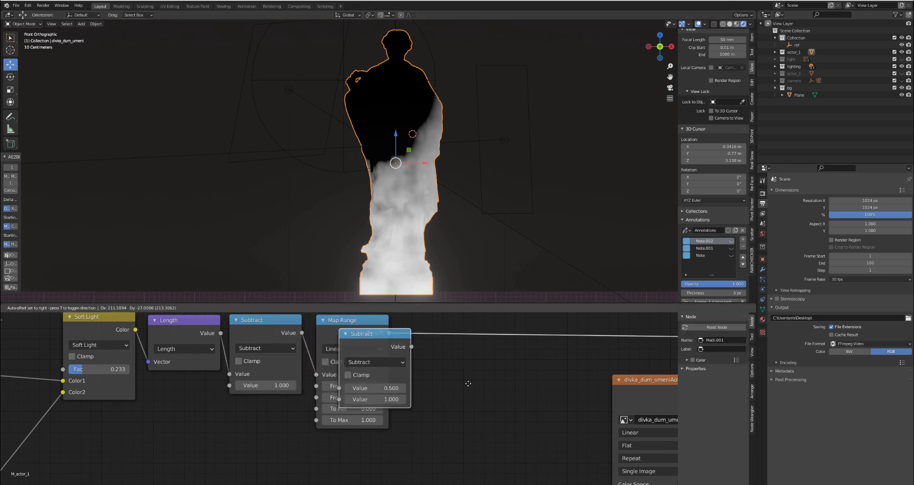
pyautogui.click(542, 420)
pyautogui.click(470, 393)
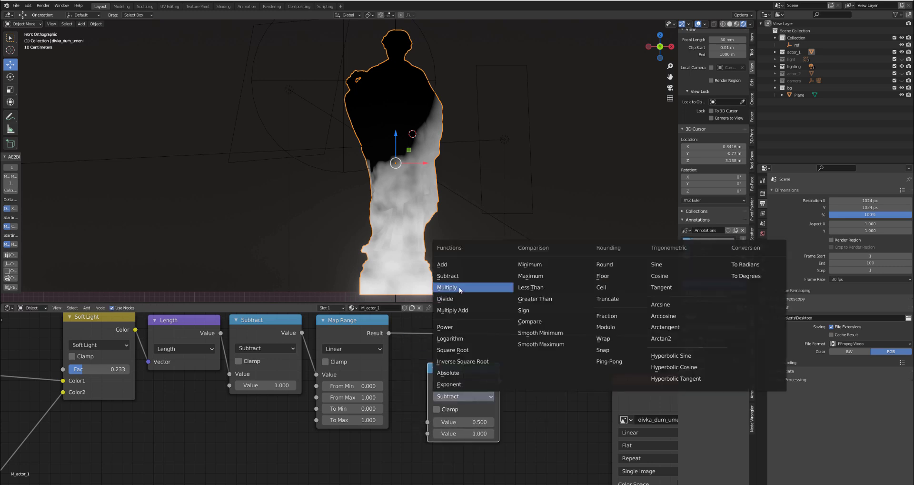
pyautogui.click(459, 289)
pyautogui.click(468, 433)
pyautogui.write('-1')
pyautogui.press('Return')
pyautogui.moveTo(468, 375); pyautogui.dragTo(451, 336)
pyautogui.scroll(2, 415, 131)
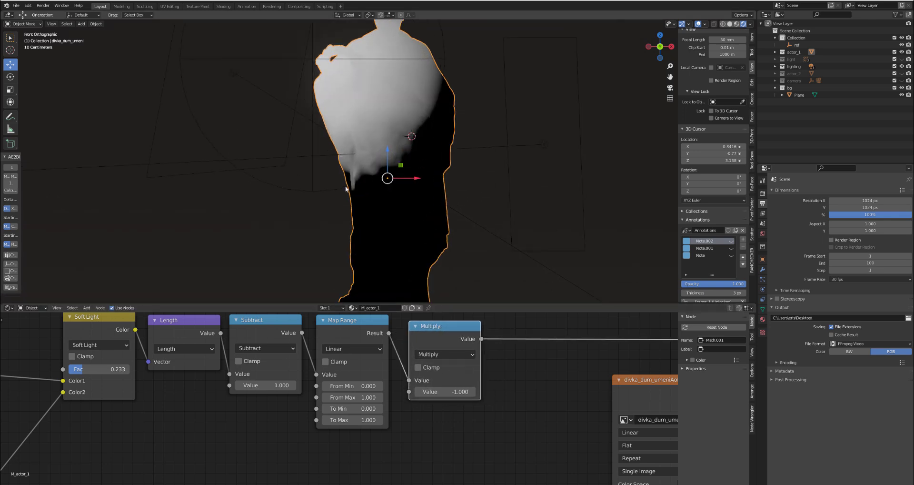
# - Preview the Map Range and Multiply outputs in turn, then place the Multiply node directly below Map Range
pyautogui.keyDown('ctrl'); pyautogui.keyDown('shift'); pyautogui.click(356, 332); pyautogui.keyUp('shift'); pyautogui.keyUp('ctrl')
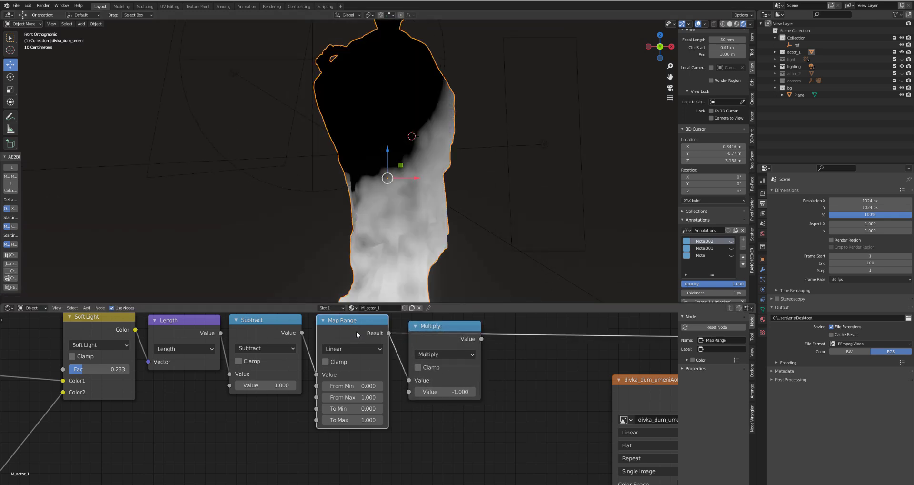
pyautogui.keyDown('ctrl'); pyautogui.keyDown('shift'); pyautogui.click(438, 324); pyautogui.keyUp('shift'); pyautogui.keyUp('ctrl')
pyautogui.moveTo(448, 338)
pyautogui.mouseDown()
pyautogui.moveTo(451, 350)
pyautogui.moveTo(366, 478)
pyautogui.moveTo(356, 449)
pyautogui.mouseUp()
pyautogui.scroll(-2, 376, 431)
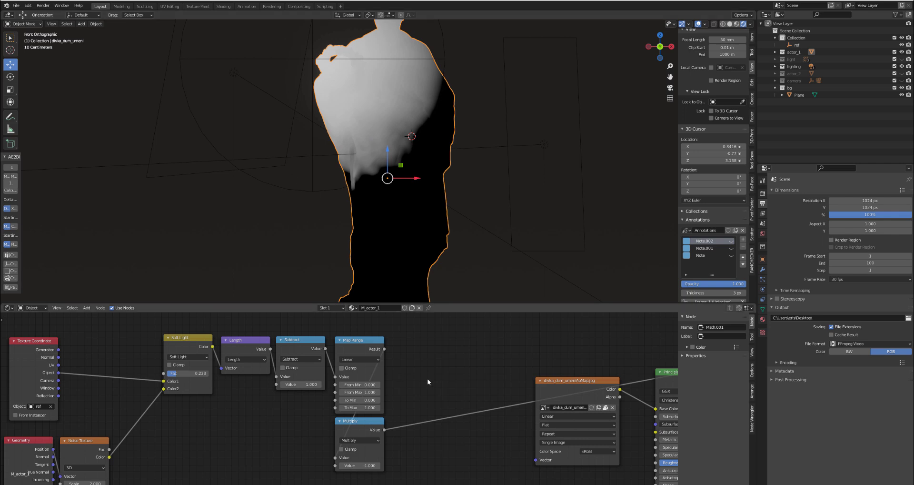
# - Add a MixRGB node beyond the Map Range and Multiply nodes and set its Fac to 1.000
pyautogui.scroll(1, 426, 378)
pyautogui.hotkey('shift', 'a')
pyautogui.moveTo(400, 350)
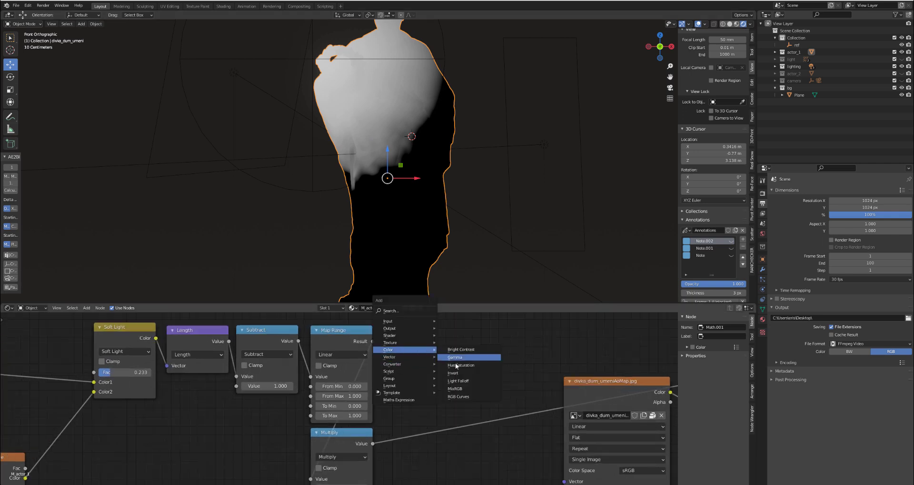
pyautogui.click(453, 383)
pyautogui.click(423, 324)
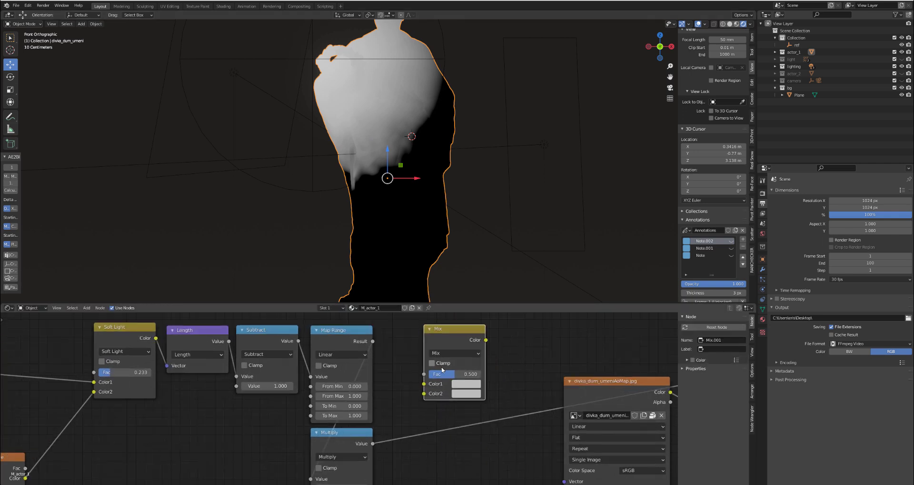
pyautogui.scroll(1, 446, 382)
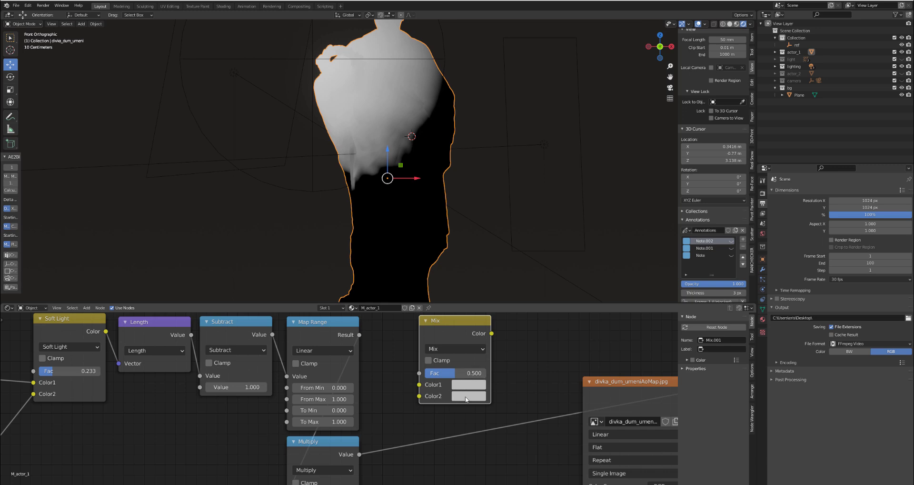
pyautogui.moveTo(459, 371); pyautogui.dragTo(431, 372)
pyautogui.moveTo(478, 371); pyautogui.dragTo(541, 371)
pyautogui.scroll(-2, 389, 338)
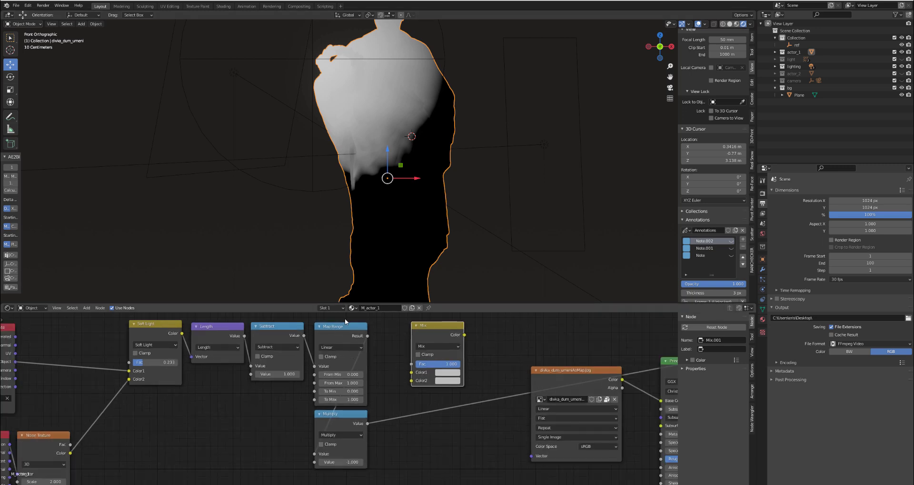
# - Connect the Map Range Result to Color1 and the Multiply Value to Color2 of the Mix node, and preview the Mix
pyautogui.moveTo(368, 336)
pyautogui.mouseDown()
pyautogui.moveTo(356, 302)
pyautogui.moveTo(355, 354)
pyautogui.moveTo(370, 377)
pyautogui.moveTo(412, 398)
pyautogui.mouseUp()
pyautogui.keyDown('ctrl'); pyautogui.keyDown('shift'); pyautogui.click(348, 355); pyautogui.keyUp('shift'); pyautogui.keyUp('ctrl')
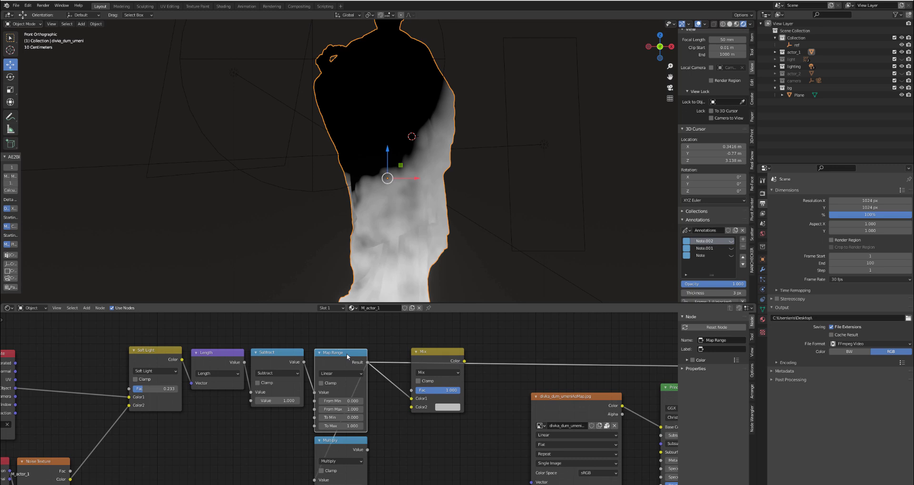
pyautogui.moveTo(365, 383); pyautogui.dragTo(358, 364, button='middle')
pyautogui.scroll(1, 361, 416)
pyautogui.moveTo(362, 433); pyautogui.dragTo(410, 388)
pyautogui.keyDown('ctrl'); pyautogui.keyDown('shift'); pyautogui.click(443, 341); pyautogui.keyUp('shift'); pyautogui.keyUp('ctrl')
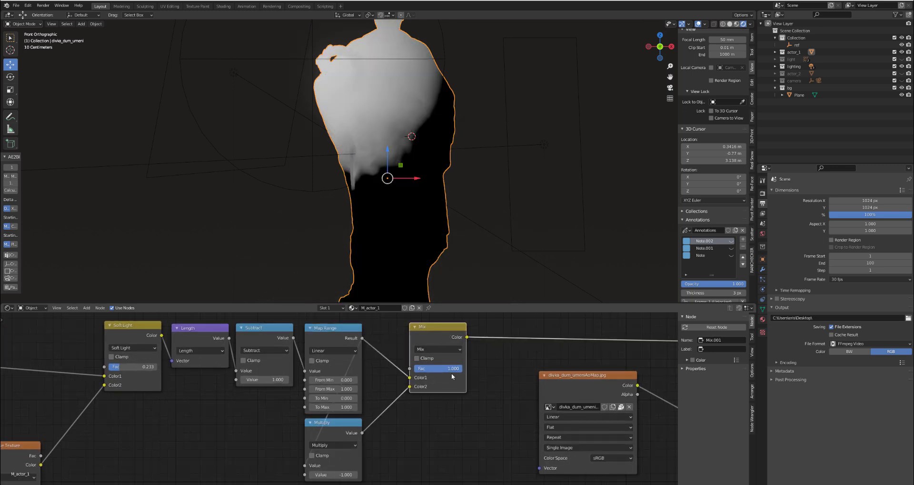
# - Turn on Clamp for the Mix node and move it closer to the Map Range and Multiply nodes
pyautogui.moveTo(453, 369)
pyautogui.mouseDown()
pyautogui.moveTo(417, 369)
pyautogui.moveTo(462, 369)
pyautogui.mouseUp()
pyautogui.click(417, 358)
pyautogui.moveTo(439, 337); pyautogui.dragTo(414, 353)
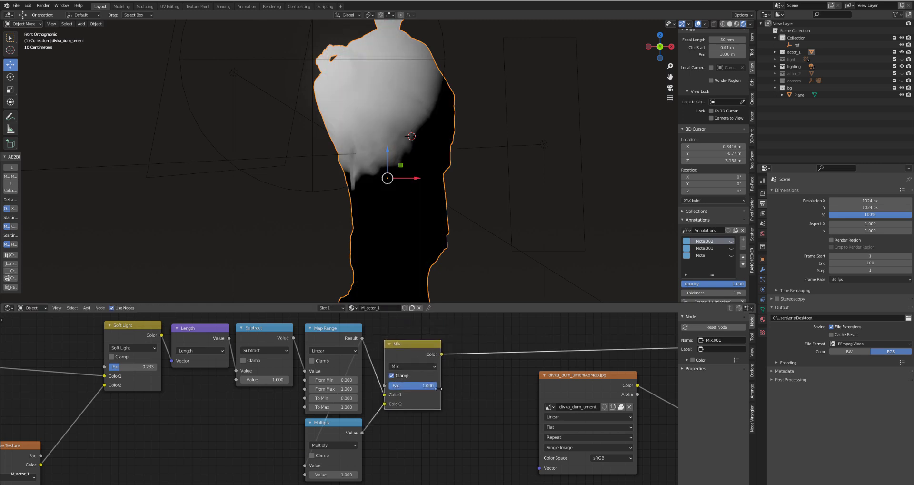
# - Connect the Mix node's Color output to the Principled BSDF's Alpha and output the Principled BSDF to the Material Output
pyautogui.scroll(-2, 439, 375)
pyautogui.moveTo(439, 375); pyautogui.dragTo(261, 332, button='middle')
pyautogui.moveTo(247, 326)
pyautogui.mouseDown()
pyautogui.moveTo(399, 346)
pyautogui.moveTo(359, 444)
pyautogui.moveTo(402, 473)
pyautogui.moveTo(408, 436)
pyautogui.mouseUp()
pyautogui.moveTo(367, 379); pyautogui.dragTo(367, 428, button='middle')
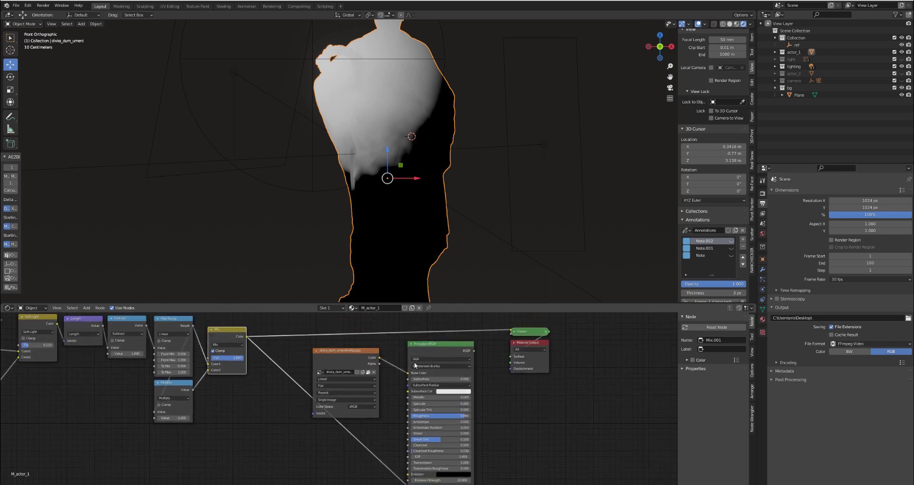
pyautogui.scroll(-3, 456, 98)
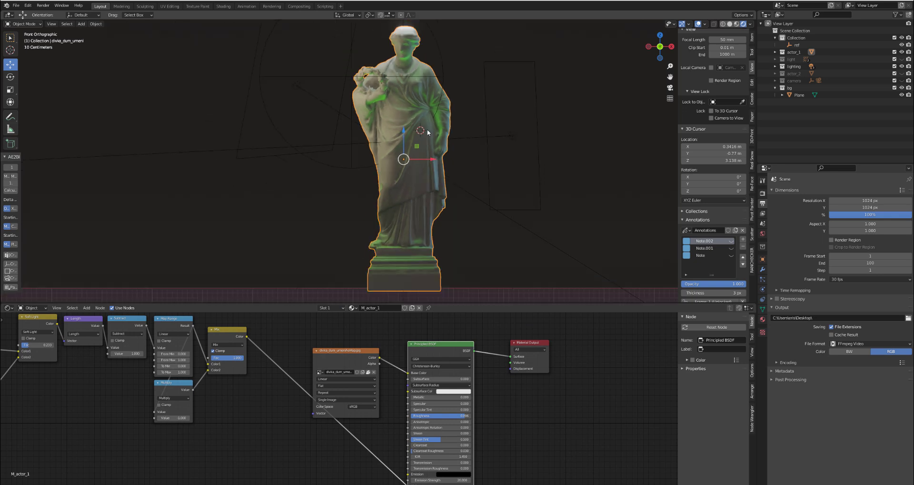
# - Examine the masked statue up close and show the material's blend mode and clip settings beside the node graph
pyautogui.scroll(3, 417, 113)
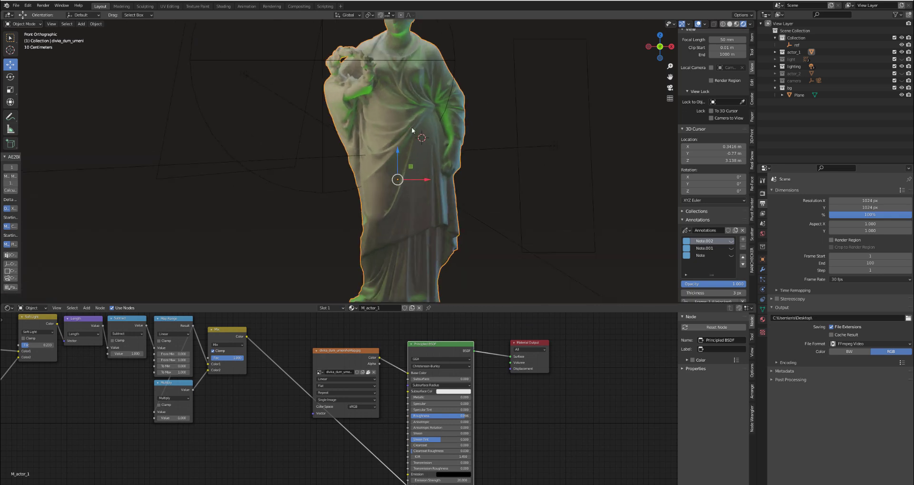
pyautogui.scroll(1, 442, 122)
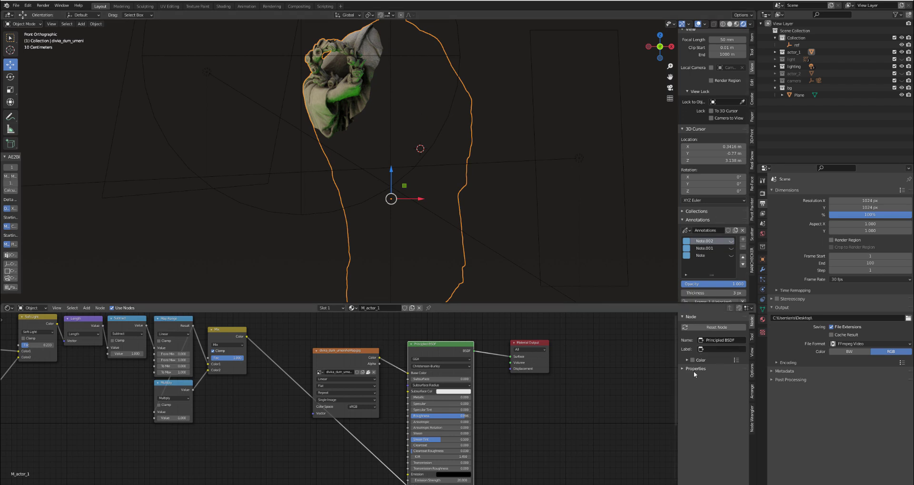
pyautogui.click(752, 370)
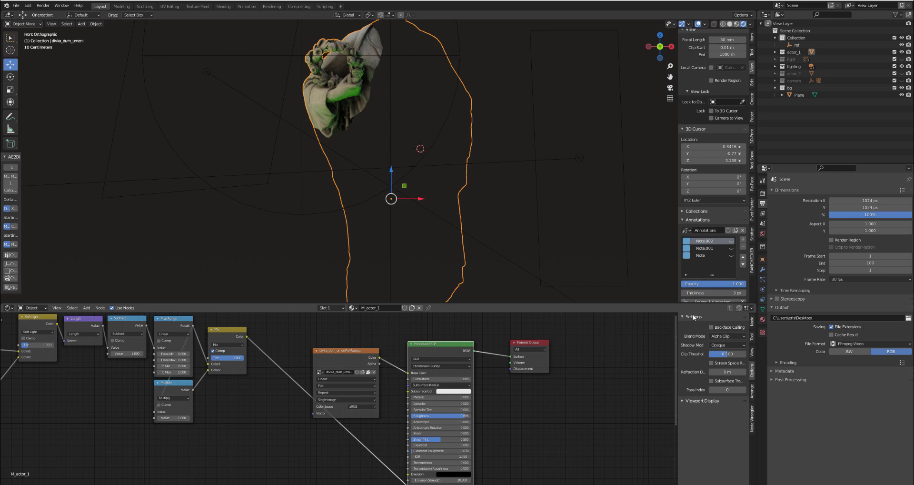
pyautogui.moveTo(360, 457); pyautogui.dragTo(394, 477, button='middle')
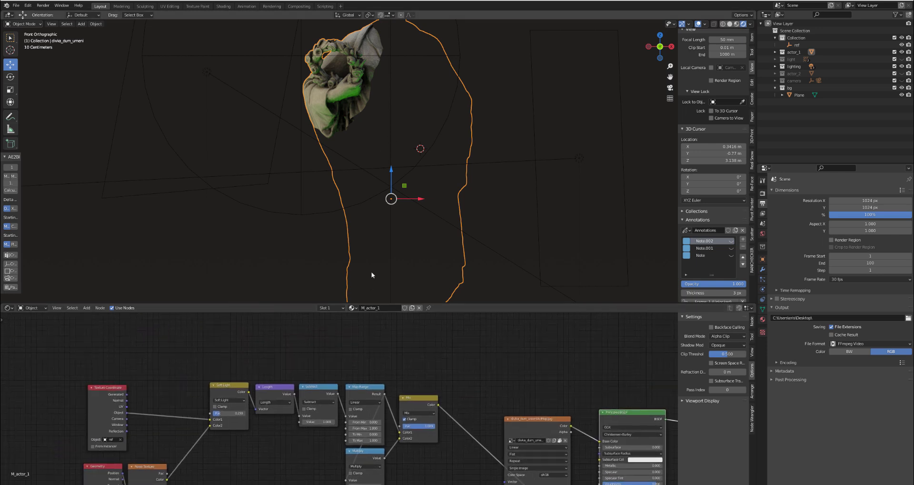
# - Set the Mix node's Fac to 0.000
pyautogui.scroll(-2, 368, 244)
pyautogui.keyDown('shift'); pyautogui.moveTo(380, 220); pyautogui.dragTo(366, 204, button='middle'); pyautogui.keyUp('shift')
pyautogui.scroll(1, 357, 181)
pyautogui.moveTo(421, 431); pyautogui.dragTo(399, 385, button='middle')
pyautogui.scroll(3, 399, 385)
pyautogui.moveTo(399, 378); pyautogui.dragTo(375, 377)
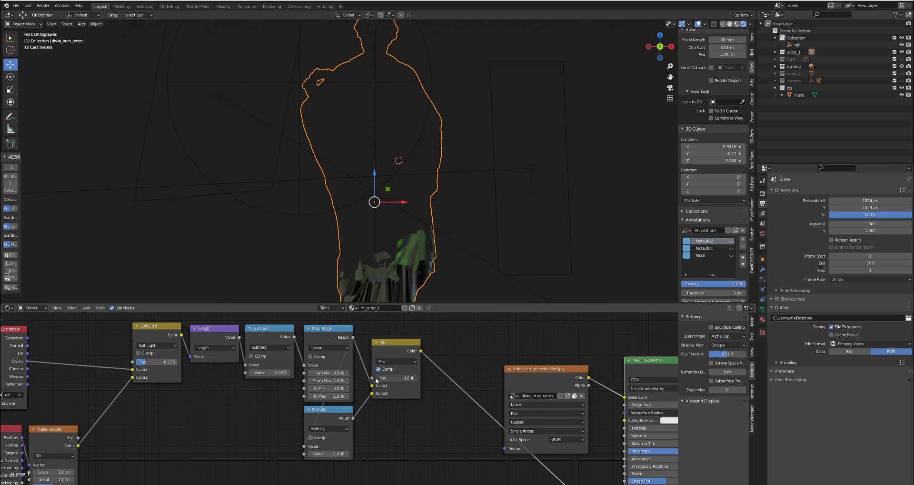
# - Lower the Map Range node's From Max to 0.030 while previewing the Map Range and Mix outputs
pyautogui.keyDown('ctrl'); pyautogui.keyDown('shift'); pyautogui.click(332, 333); pyautogui.keyUp('shift'); pyautogui.keyUp('ctrl')
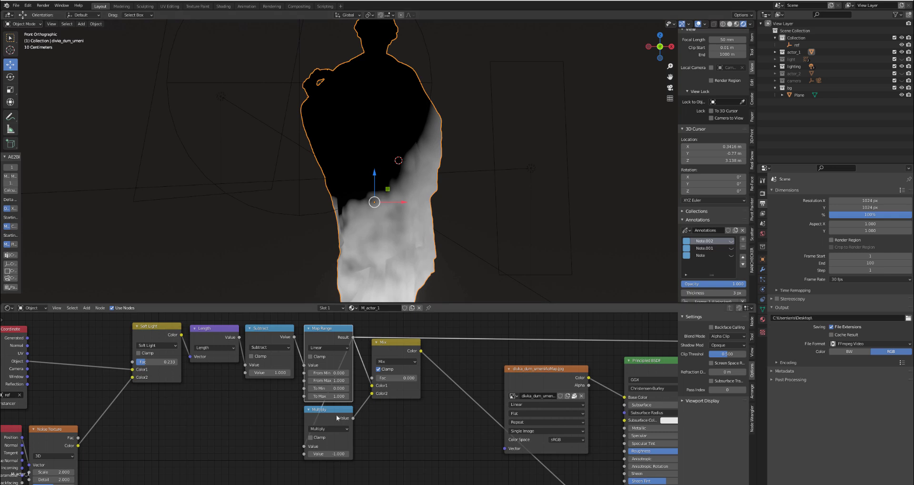
pyautogui.scroll(2, 279, 404)
pyautogui.moveTo(339, 374); pyautogui.dragTo(305, 374)
pyautogui.keyDown('ctrl'); pyautogui.keyDown('shift'); pyautogui.click(419, 339); pyautogui.keyUp('shift'); pyautogui.keyUp('ctrl')
pyautogui.moveTo(363, 374); pyautogui.dragTo(343, 373)
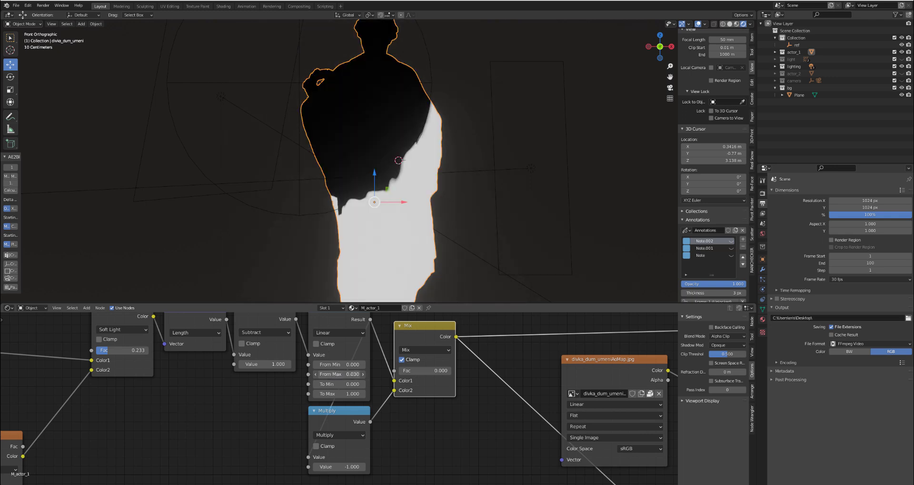
# - Output the Principled BSDF to the Material Output again to show the masked statue
pyautogui.scroll(-2, 537, 390)
pyautogui.moveTo(534, 388); pyautogui.dragTo(284, 373, button='middle')
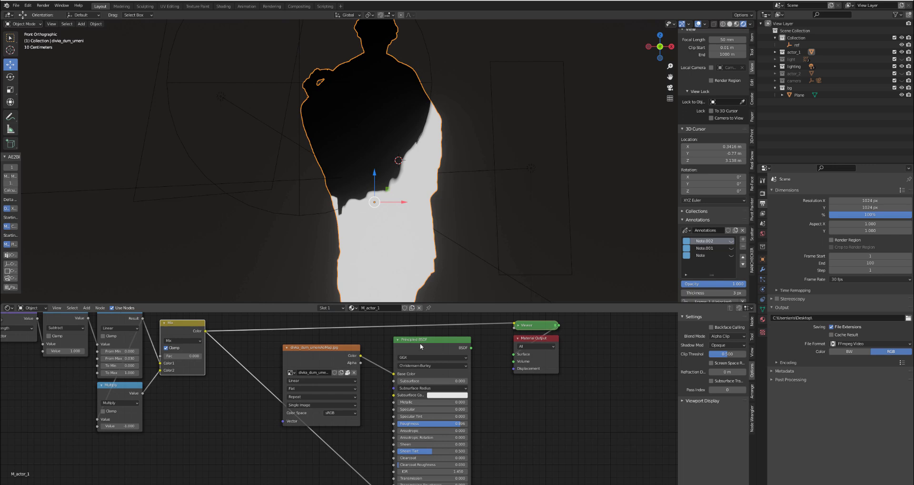
pyautogui.keyDown('ctrl'); pyautogui.keyDown('shift'); pyautogui.click(419, 342); pyautogui.keyUp('shift'); pyautogui.keyUp('ctrl')
pyautogui.scroll(1, 170, 353)
pyautogui.scroll(3, 170, 353)
pyautogui.moveTo(170, 354); pyautogui.dragTo(268, 362, button='middle')
pyautogui.moveTo(268, 366)
pyautogui.mouseDown()
pyautogui.moveTo(321, 366)
pyautogui.moveTo(265, 367)
pyautogui.mouseUp()
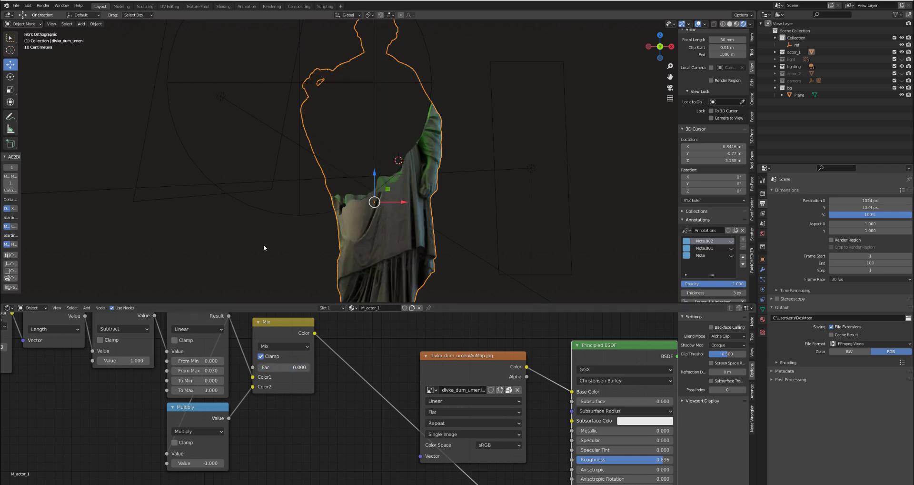
# - Select the ref empty and move it around the statue's upper body to test the mask
pyautogui.click(275, 215)
pyautogui.scroll(-1, 281, 211)
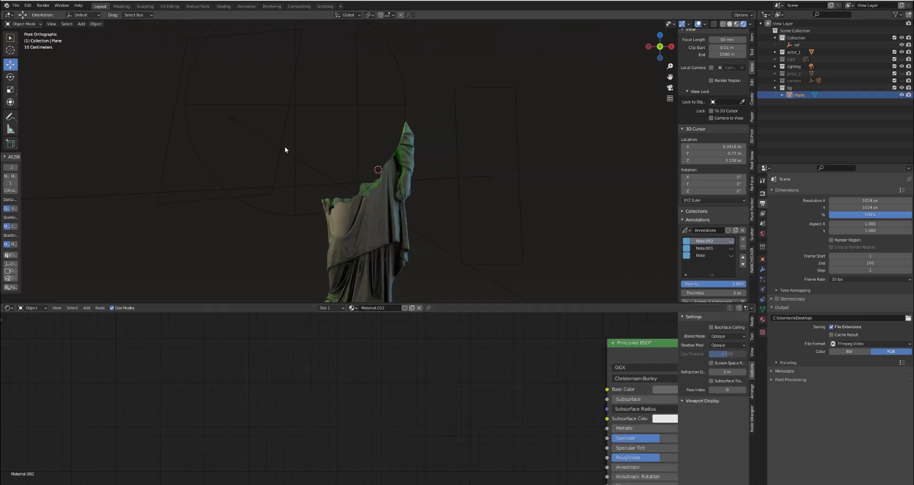
pyautogui.click(299, 109)
pyautogui.scroll(-1, 296, 179)
pyautogui.press('g')
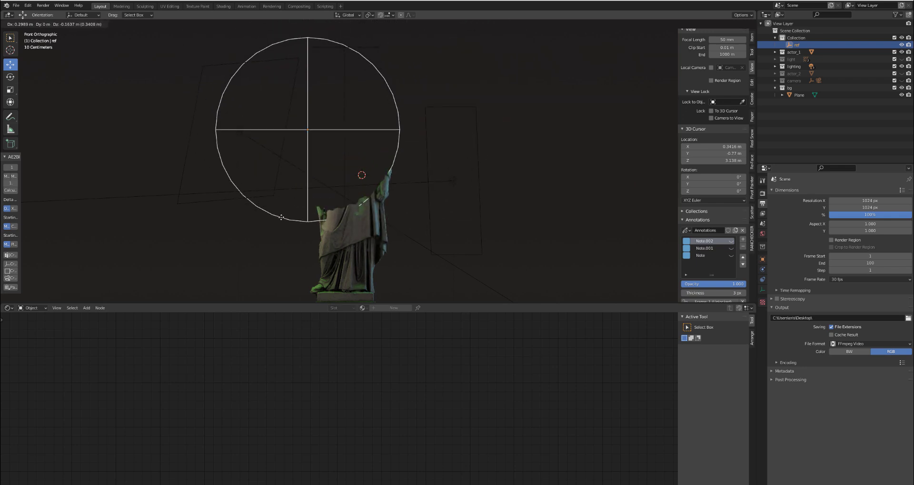
pyautogui.click(285, 209)
pyautogui.press('g')
pyautogui.click(343, 211)
# - Invert the statue's mask by setting the Mix node's Fac to 1.000
pyautogui.click(341, 211)
pyautogui.scroll(2, 302, 363)
pyautogui.moveTo(272, 370); pyautogui.dragTo(314, 368)
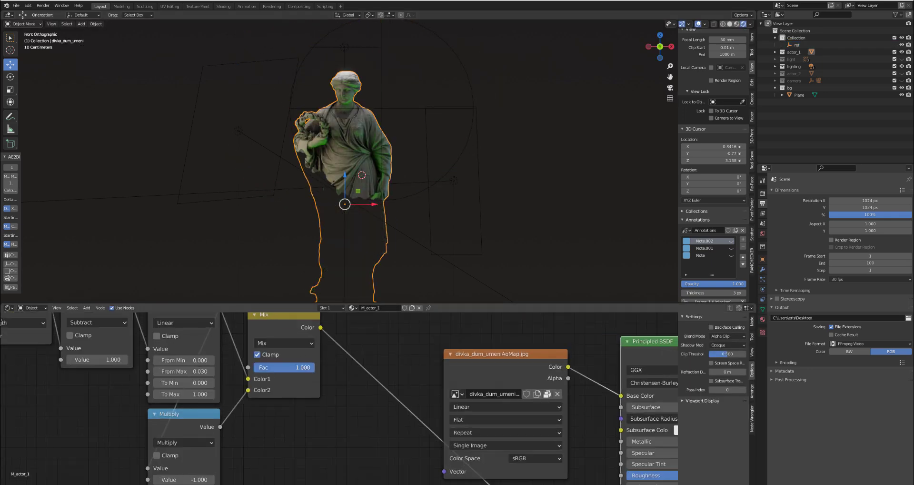
# - Move the ref empty onto the wreath the statue is holding
pyautogui.click(404, 196)
pyautogui.press('g')
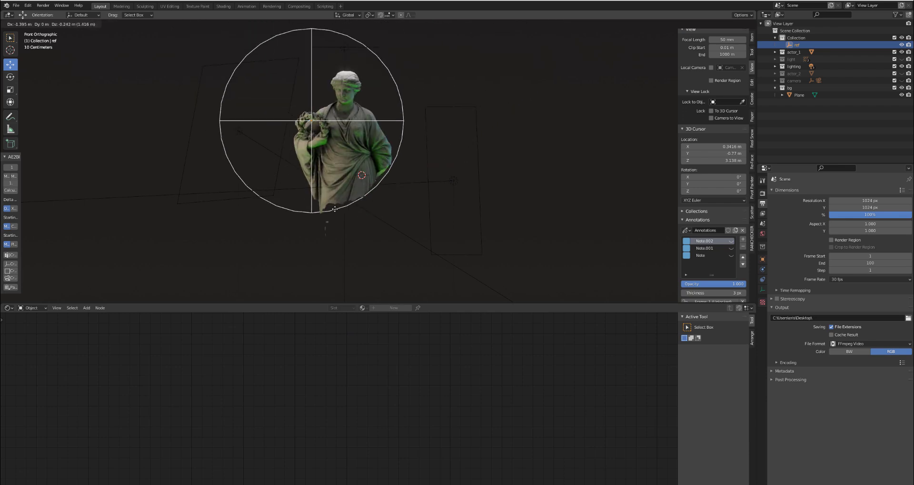
pyautogui.click(338, 124)
pyautogui.scroll(2, 343, 153)
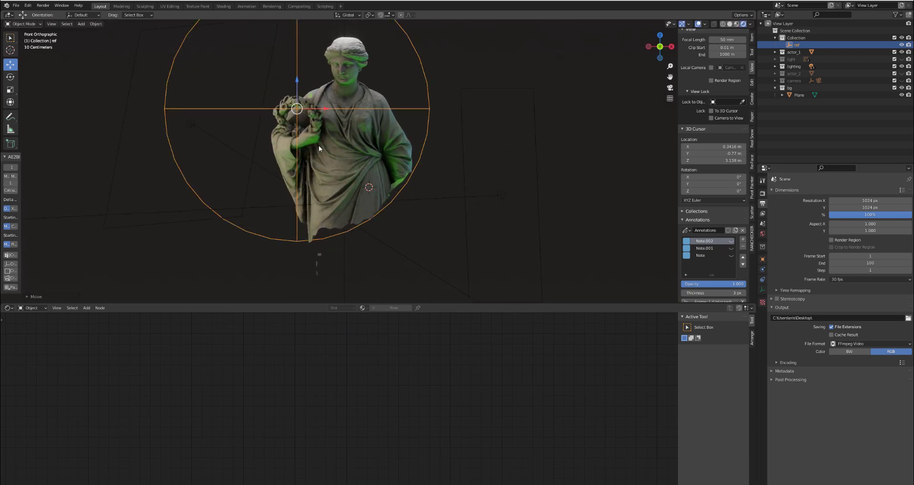
# - Set the statue material's Mix Fac to 0.000 and preview the Map Range node
pyautogui.click(369, 170)
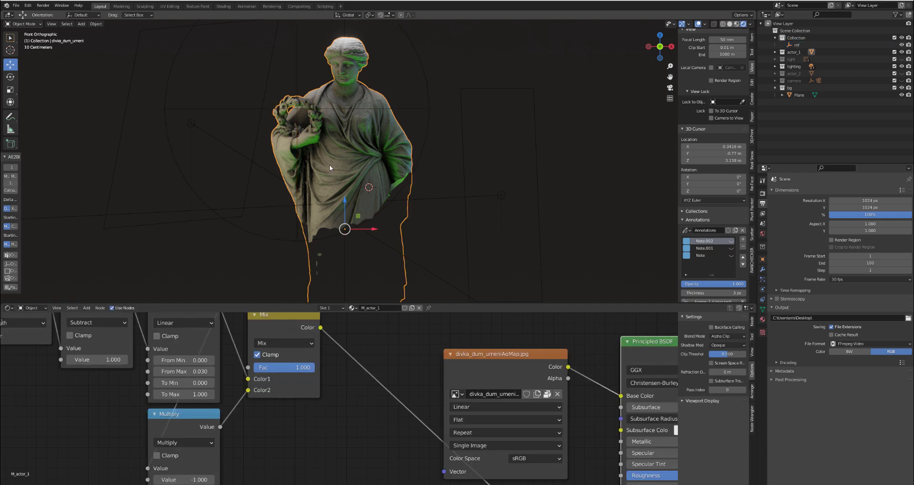
pyautogui.moveTo(302, 375); pyautogui.dragTo(241, 375)
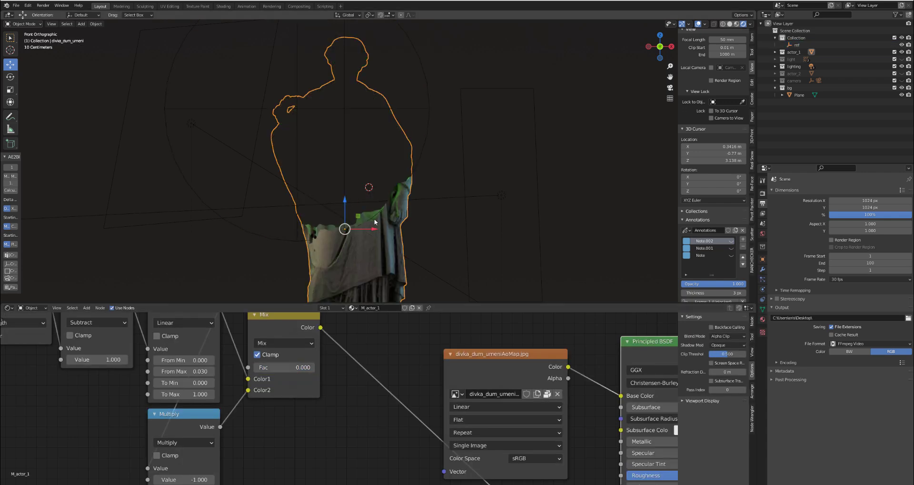
pyautogui.scroll(-2, 286, 381)
pyautogui.moveTo(291, 340); pyautogui.dragTo(281, 330)
pyautogui.scroll(-5, 282, 339)
pyautogui.moveTo(258, 346); pyautogui.dragTo(315, 391, button='middle')
pyautogui.scroll(4, 278, 383)
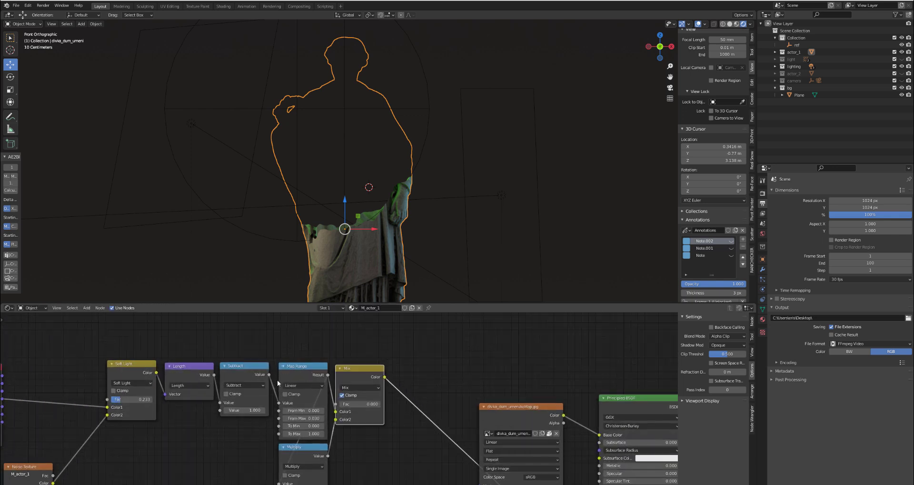
pyautogui.keyDown('ctrl'); pyautogui.keyDown('shift'); pyautogui.click(293, 375); pyautogui.keyUp('shift'); pyautogui.keyUp('ctrl')
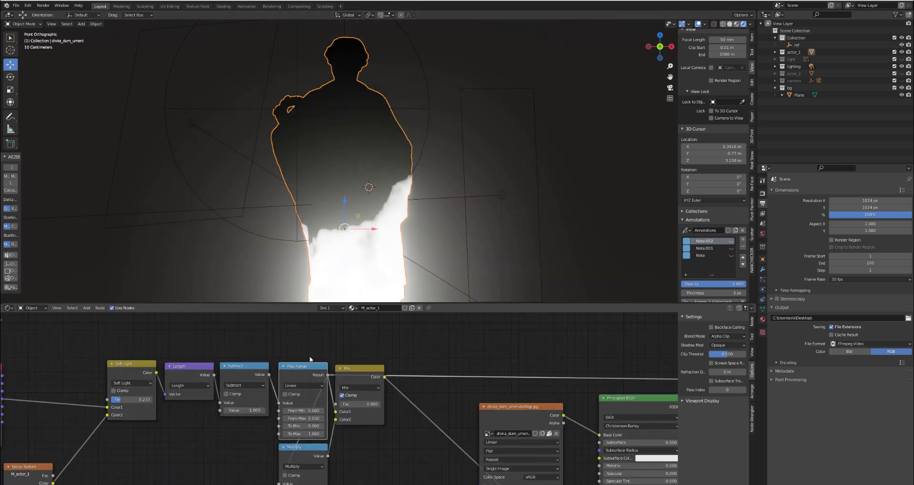
pyautogui.scroll(1, 298, 388)
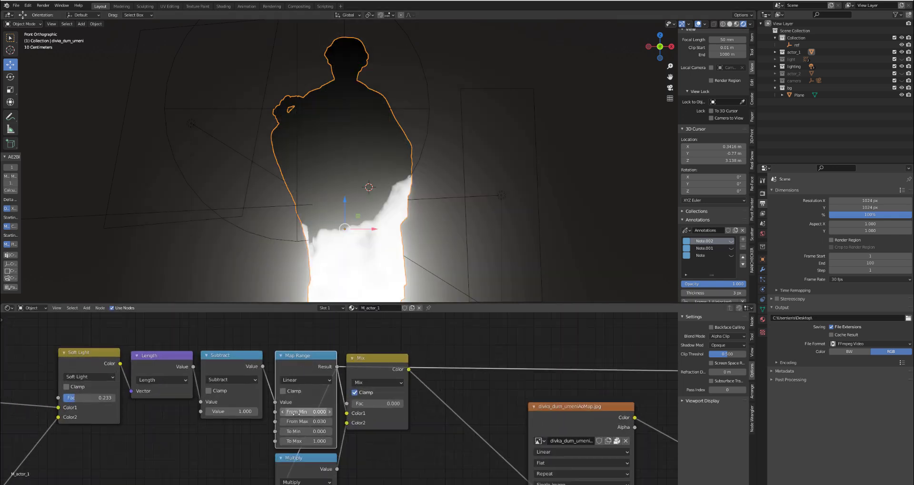
# - Turn off Bloom in the render settings
pyautogui.click(763, 193)
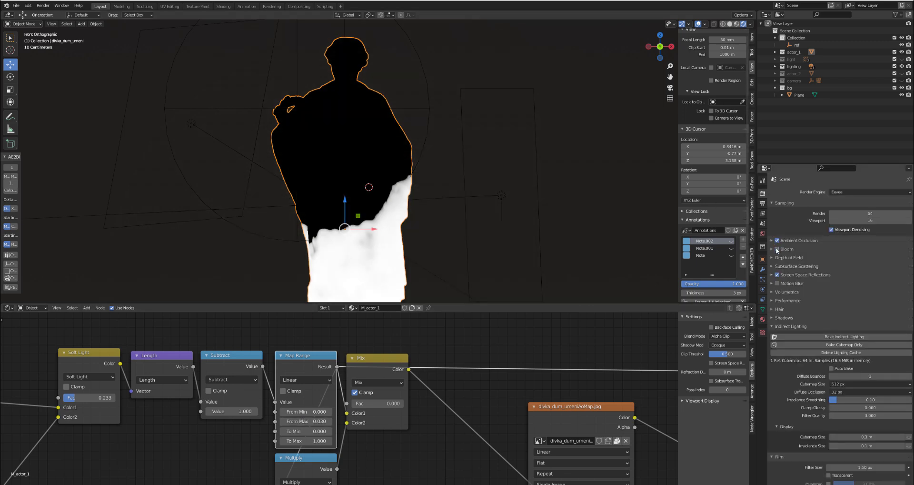
pyautogui.scroll(-1, 350, 158)
pyautogui.scroll(5, 356, 173)
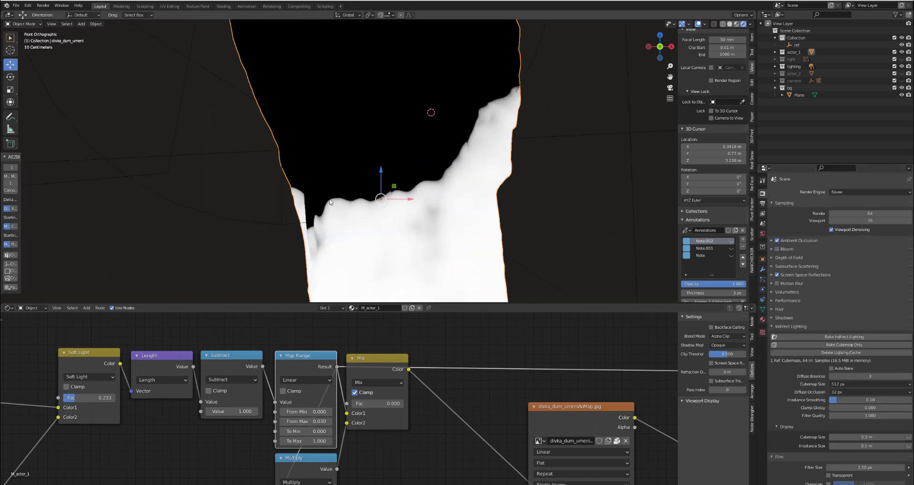
# - Trace the mask's edge across the statue on a new annotation layer in front view and hide that layer
pyautogui.click(743, 240)
pyautogui.press('`')
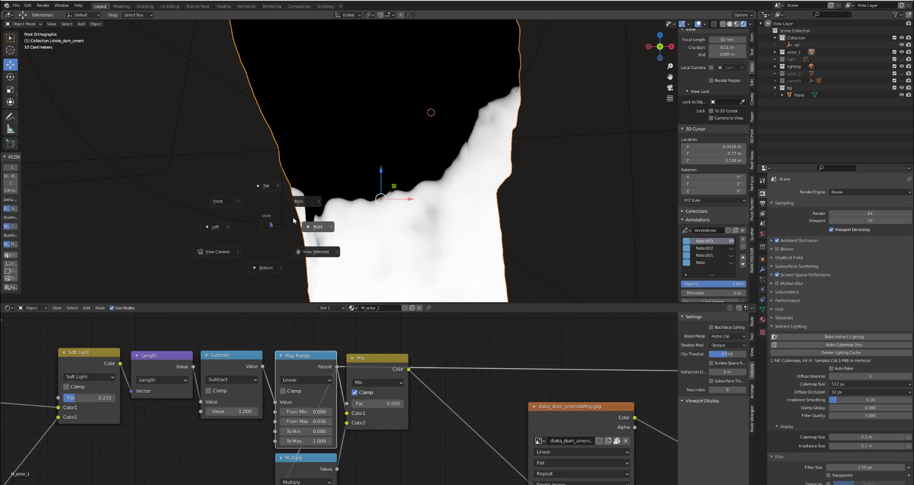
pyautogui.click(279, 226)
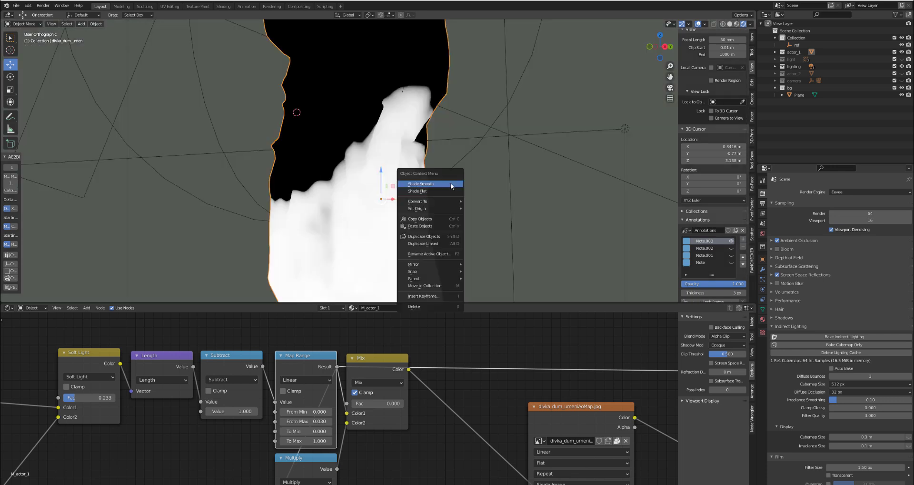
pyautogui.press('KP_1')
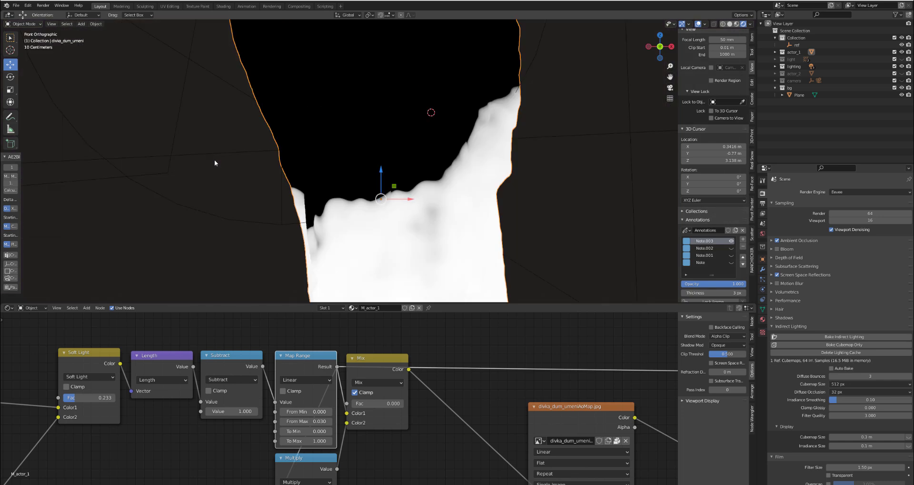
pyautogui.click(221, 180)
pyautogui.moveTo(290, 238)
pyautogui.mouseDown()
pyautogui.moveTo(426, 169)
pyautogui.moveTo(524, 77)
pyautogui.moveTo(539, 86)
pyautogui.mouseUp()
pyautogui.moveTo(361, 230)
pyautogui.mouseDown()
pyautogui.moveTo(312, 254)
pyautogui.moveTo(292, 244)
pyautogui.mouseUp()
pyautogui.click(419, 123)
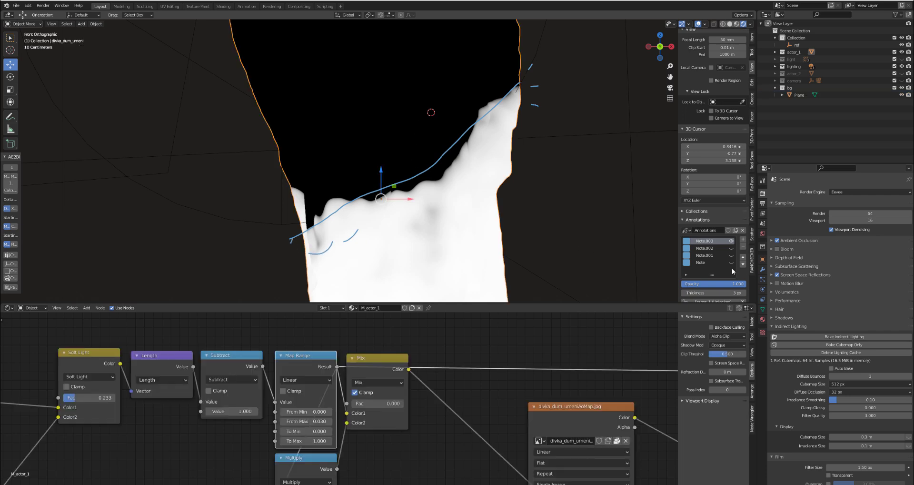
pyautogui.click(731, 241)
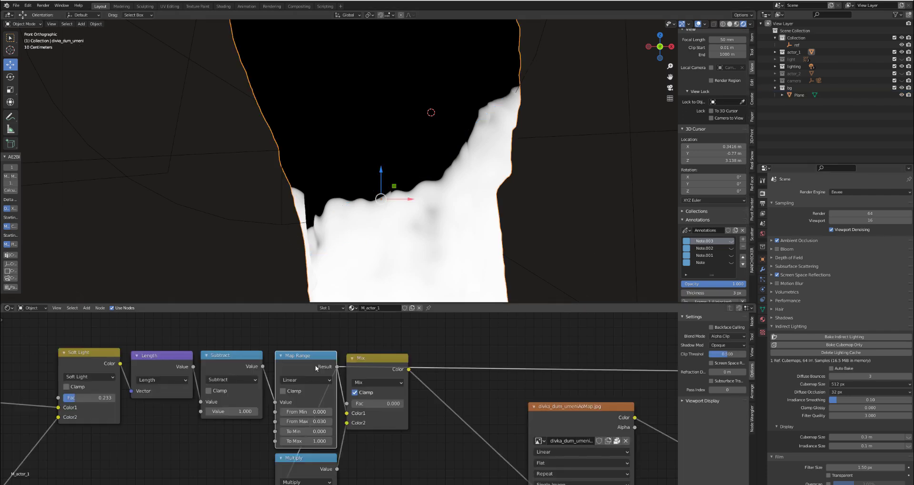
# - Move the Mix node down to free some space and preview the Subtract node's output
pyautogui.scroll(-1, 313, 370)
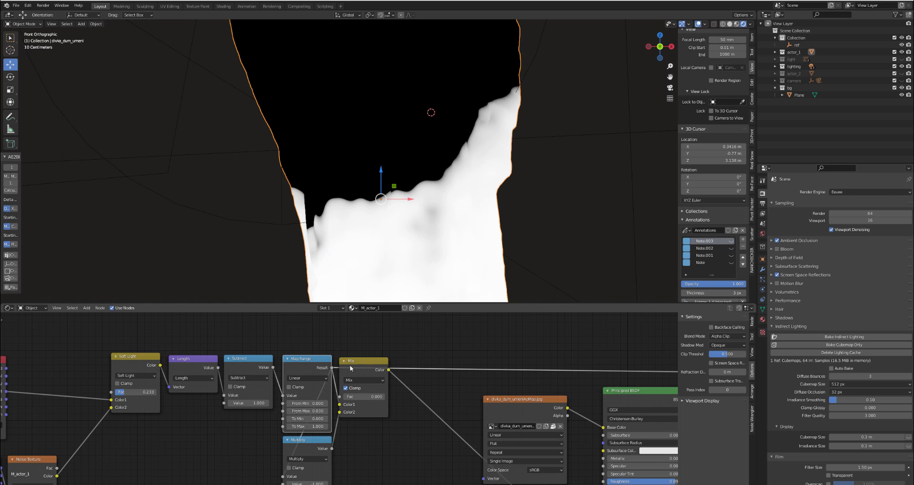
pyautogui.moveTo(351, 367); pyautogui.dragTo(370, 409)
pyautogui.moveTo(304, 365)
pyautogui.mouseDown()
pyautogui.moveTo(237, 363)
pyautogui.moveTo(304, 362)
pyautogui.mouseUp()
pyautogui.moveTo(298, 359); pyautogui.dragTo(301, 387, button='middle')
pyautogui.click(248, 393)
# - Duplicate the Subtract node, set the copy's operation to Absolute, and place it above the node chain
pyautogui.hotkey('shift', 'd')
pyautogui.click(403, 323)
pyautogui.click(406, 340)
pyautogui.press('Escape')
pyautogui.click(403, 340)
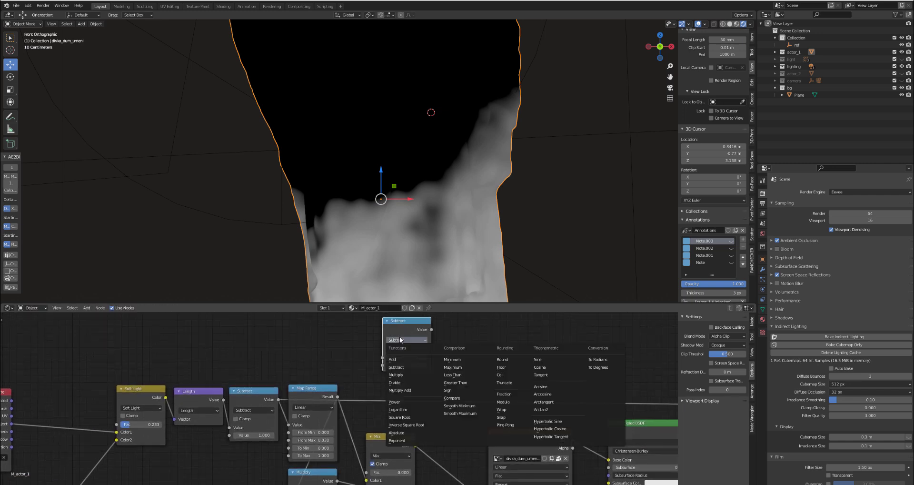
pyautogui.click(402, 431)
pyautogui.moveTo(405, 321); pyautogui.dragTo(354, 323)
# - Sketch graph axes marked -1 and +1 beside the Absolute node, with a diagonal line through the origin
pyautogui.moveTo(438, 342); pyautogui.dragTo(343, 368, button='middle')
pyautogui.scroll(-2, 443, 381)
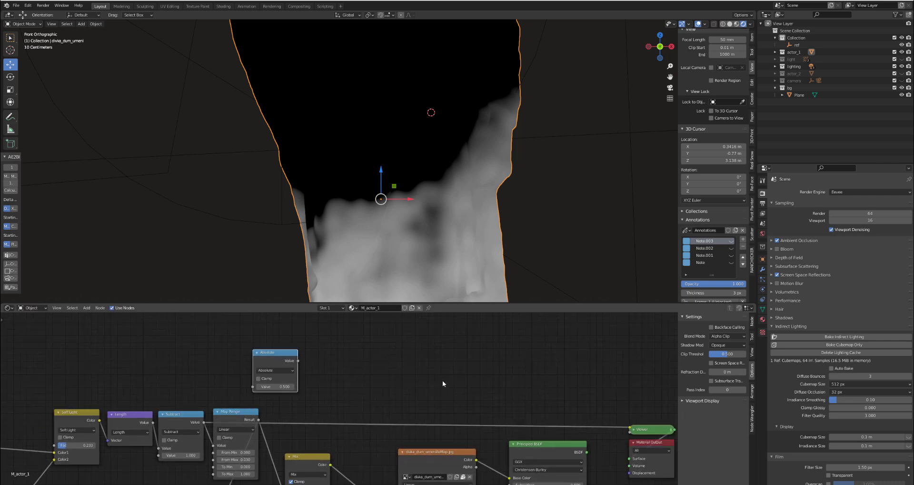
pyautogui.moveTo(419, 328)
pyautogui.mouseDown()
pyautogui.moveTo(416, 384)
pyautogui.moveTo(544, 379)
pyautogui.mouseUp()
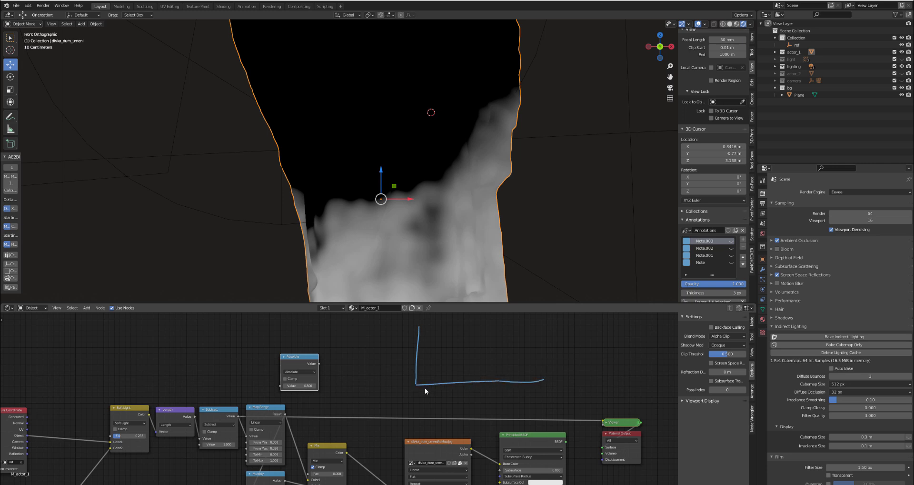
pyautogui.moveTo(424, 382)
pyautogui.mouseDown()
pyautogui.moveTo(353, 383)
pyautogui.moveTo(370, 403)
pyautogui.mouseUp()
pyautogui.moveTo(518, 394)
pyautogui.mouseDown()
pyautogui.moveTo(529, 394)
pyautogui.moveTo(523, 400)
pyautogui.moveTo(539, 385)
pyautogui.moveTo(534, 403)
pyautogui.mouseUp()
pyautogui.moveTo(418, 382); pyautogui.dragTo(526, 326)
pyautogui.moveTo(418, 383); pyautogui.dragTo(331, 430)
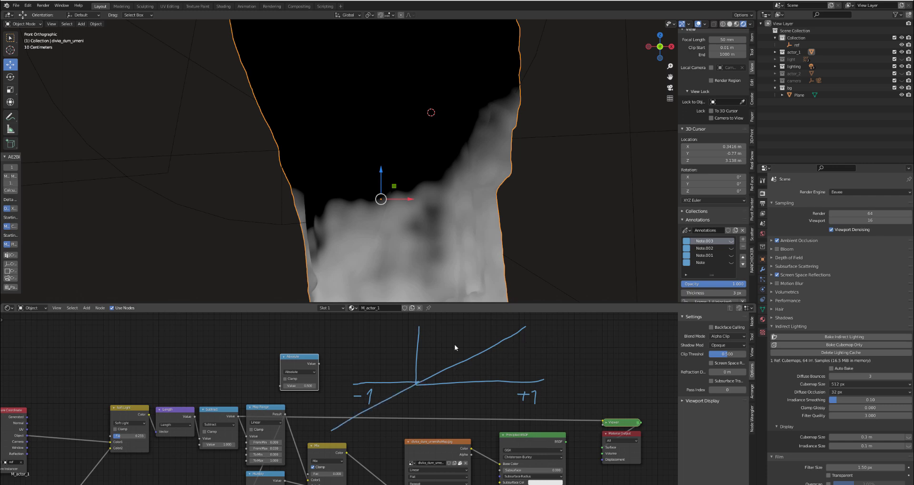
# - Mark the sketched graph's positive areas with plus signs and its negative area with a minus sign
pyautogui.moveTo(435, 321)
pyautogui.mouseDown()
pyautogui.moveTo(435, 331)
pyautogui.moveTo(438, 324)
pyautogui.mouseUp()
pyautogui.moveTo(483, 362)
pyautogui.mouseDown()
pyautogui.moveTo(482, 371)
pyautogui.moveTo(489, 364)
pyautogui.mouseUp()
pyautogui.moveTo(416, 381)
pyautogui.mouseDown()
pyautogui.moveTo(410, 411)
pyautogui.moveTo(386, 410)
pyautogui.mouseUp()
# - Nudge the Absolute node slightly away from the sketched graph
pyautogui.scroll(2, 298, 364)
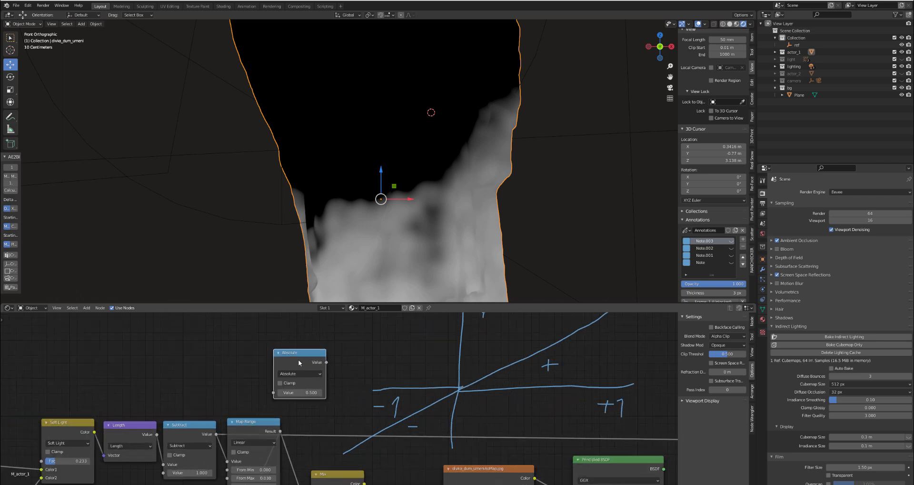
pyautogui.moveTo(297, 361); pyautogui.dragTo(288, 358)
pyautogui.scroll(-1, 280, 372)
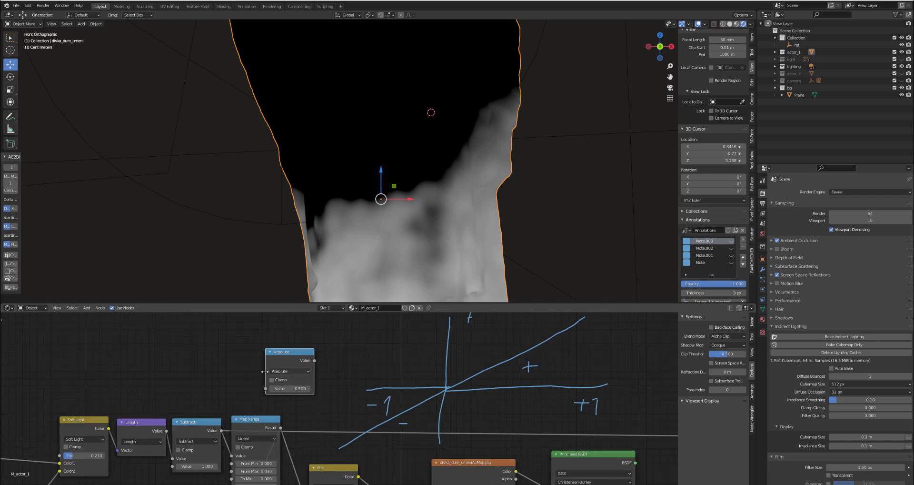
pyautogui.scroll(-1, 292, 395)
pyautogui.scroll(1, 457, 361)
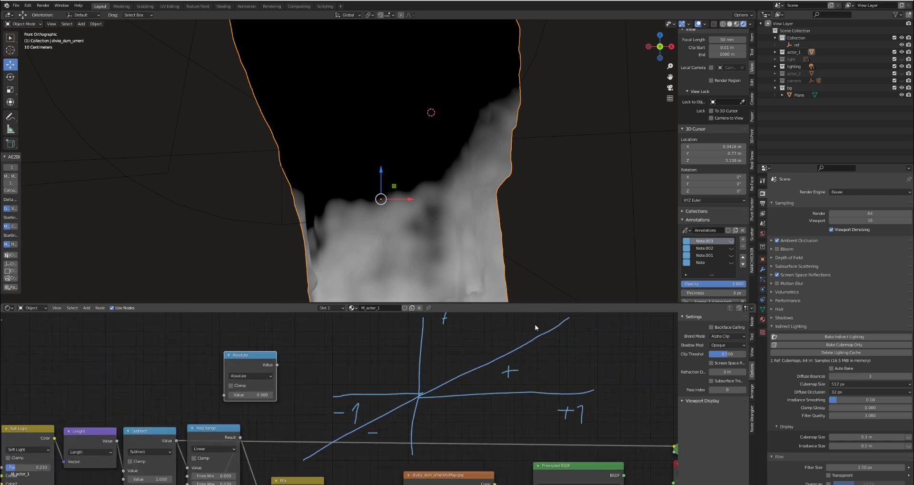
pyautogui.scroll(1, 421, 393)
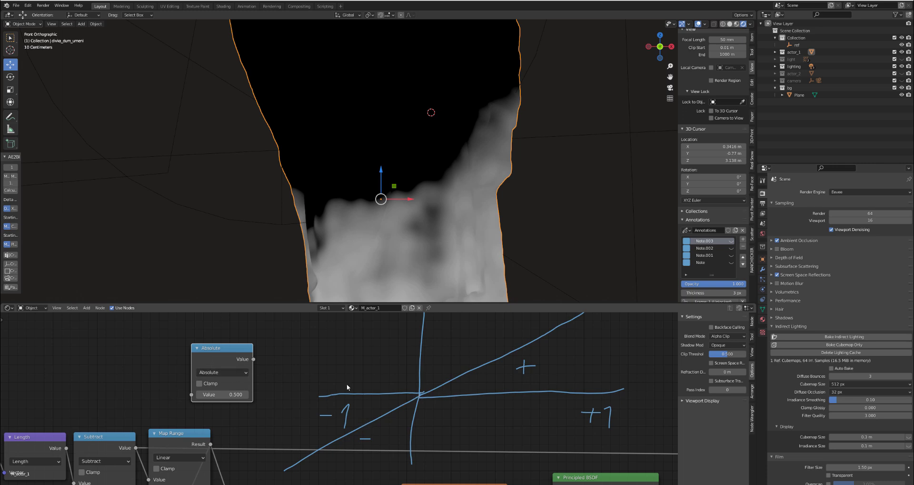
# - Change the sketch's minus signs to plus and draw a mirrored line rising from the origin on the negative side
pyautogui.scroll(-1, 415, 412)
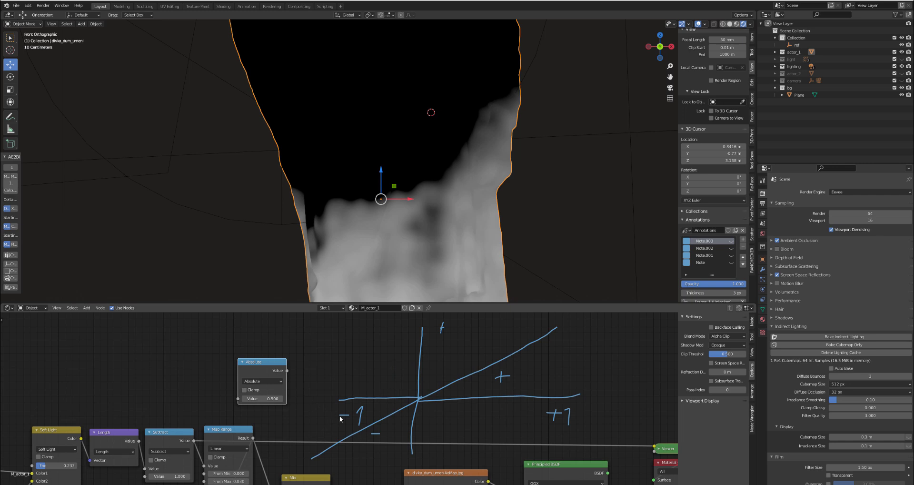
pyautogui.moveTo(343, 412); pyautogui.dragTo(375, 441)
pyautogui.moveTo(421, 398); pyautogui.dragTo(338, 314)
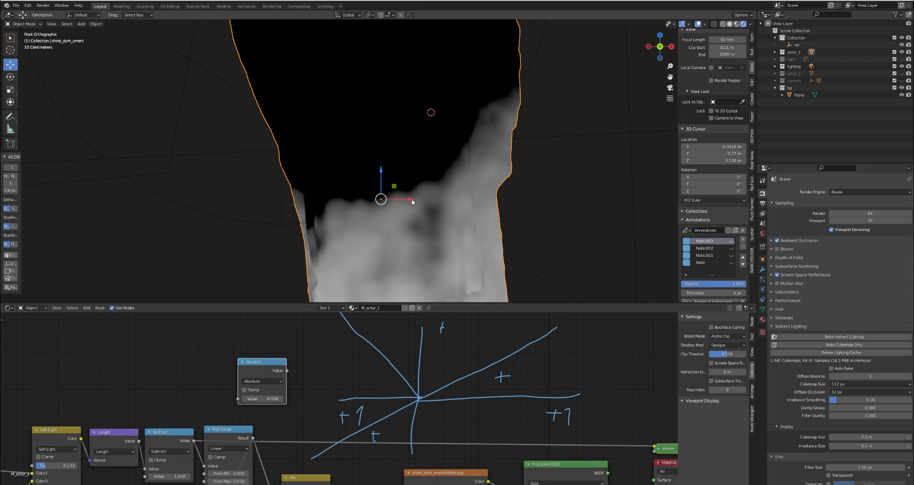
# - On a new annotation layer, sketch a pointed curve labelled 1 at the mask's edge and reselect the statue
pyautogui.scroll(4, 418, 200)
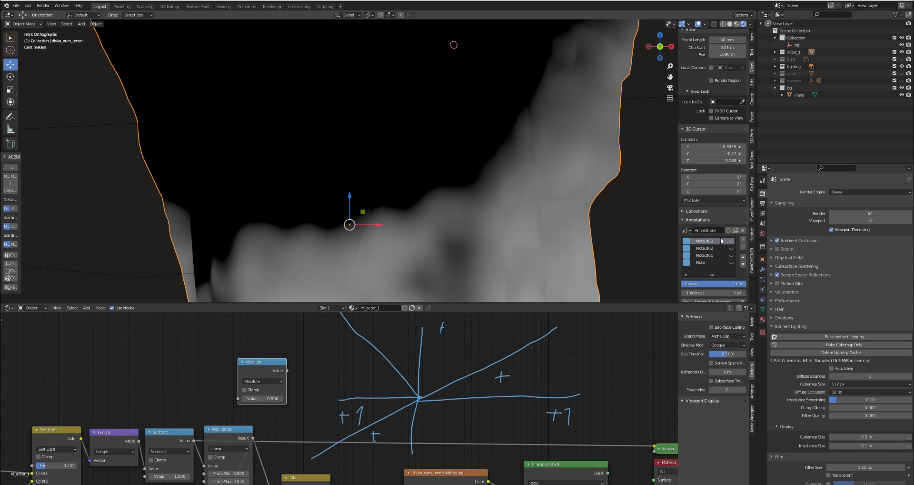
pyautogui.click(743, 239)
pyautogui.press('`')
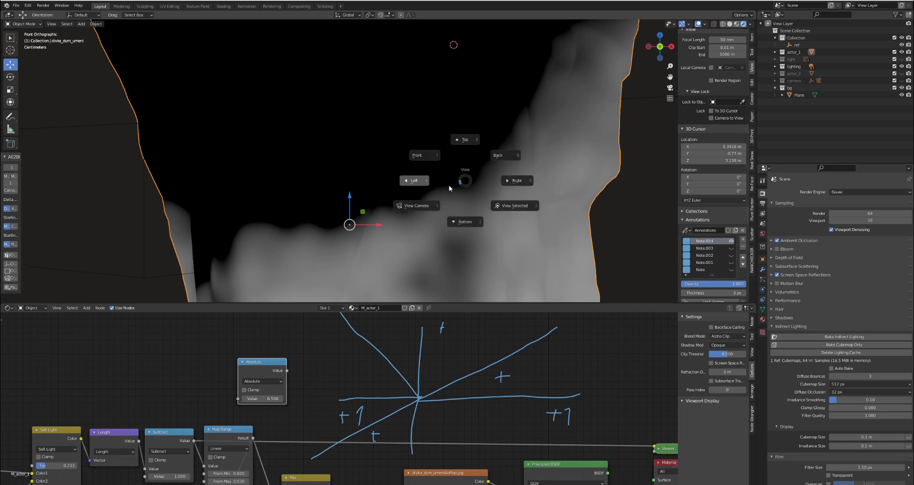
pyautogui.press('Escape')
pyautogui.click(431, 185)
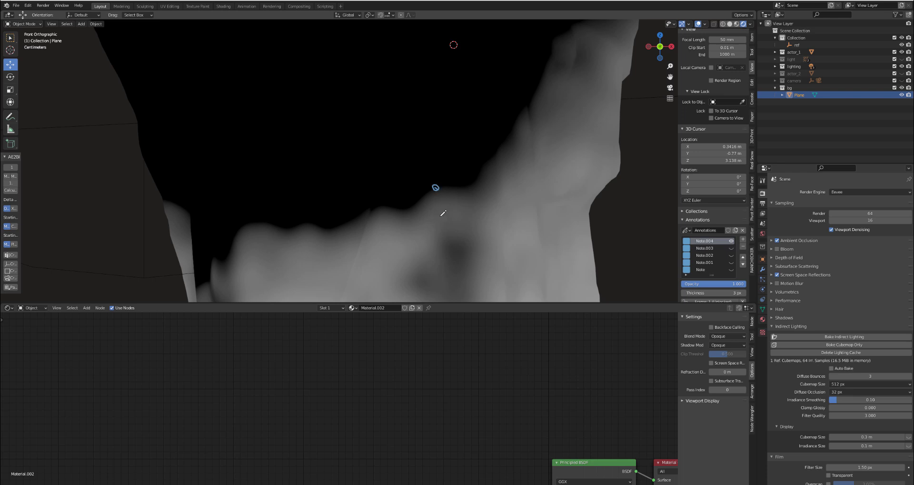
pyautogui.moveTo(427, 212)
pyautogui.mouseDown()
pyautogui.moveTo(443, 188)
pyautogui.moveTo(388, 158)
pyautogui.mouseUp()
pyautogui.scroll(-3, 372, 216)
pyautogui.click(306, 190)
pyautogui.scroll(3, 292, 414)
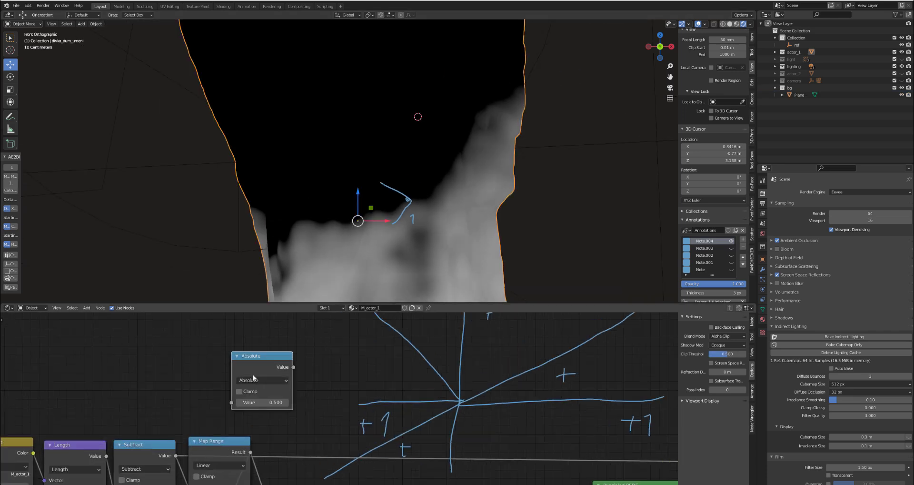
# - Connect the Subtract output to the Absolute node, preview its result on the statue, and position the node above the Map Range
pyautogui.moveTo(278, 411); pyautogui.dragTo(333, 357)
pyautogui.keyDown('ctrl'); pyautogui.keyDown('shift'); pyautogui.click(365, 328); pyautogui.keyUp('shift'); pyautogui.keyUp('ctrl')
pyautogui.moveTo(365, 327); pyautogui.dragTo(330, 335)
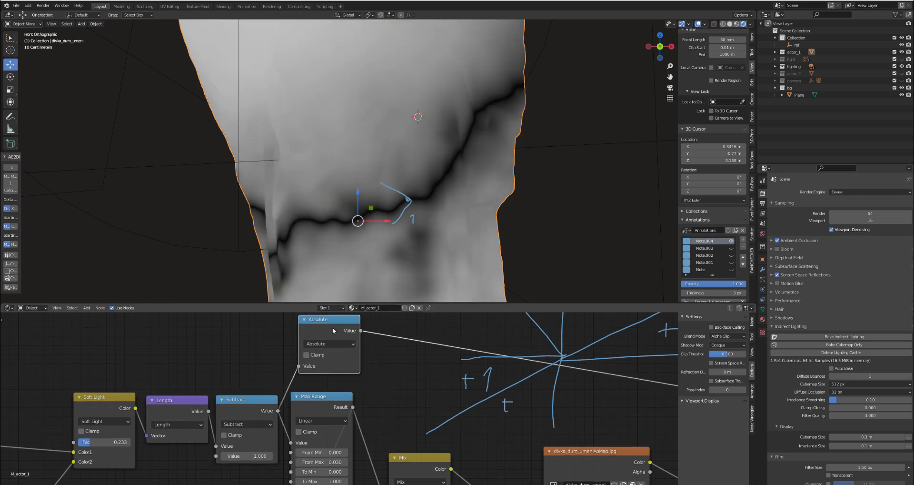
pyautogui.scroll(-3, 386, 183)
pyautogui.scroll(2, 386, 183)
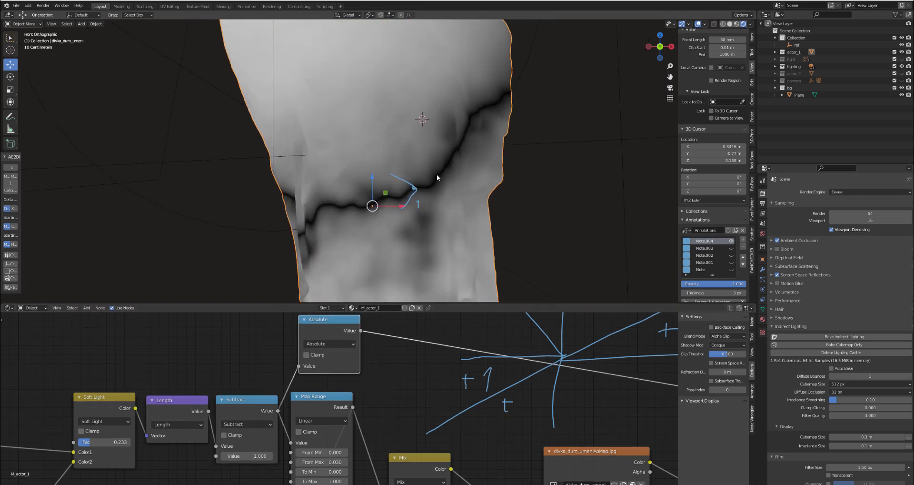
pyautogui.moveTo(333, 322); pyautogui.dragTo(328, 331)
pyautogui.scroll(-2, 328, 402)
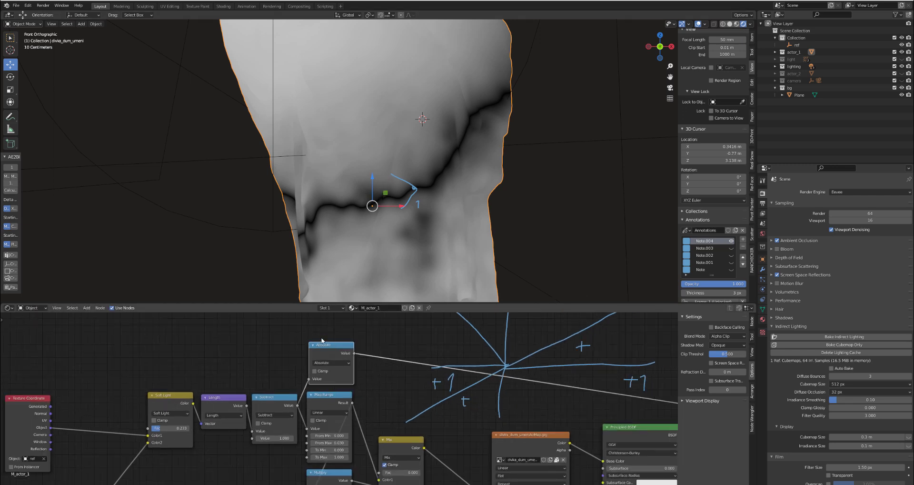
# - Duplicate the Map Range node and insert the copy after the Absolute node
pyautogui.click(327, 399)
pyautogui.hotkey('shift', 'd')
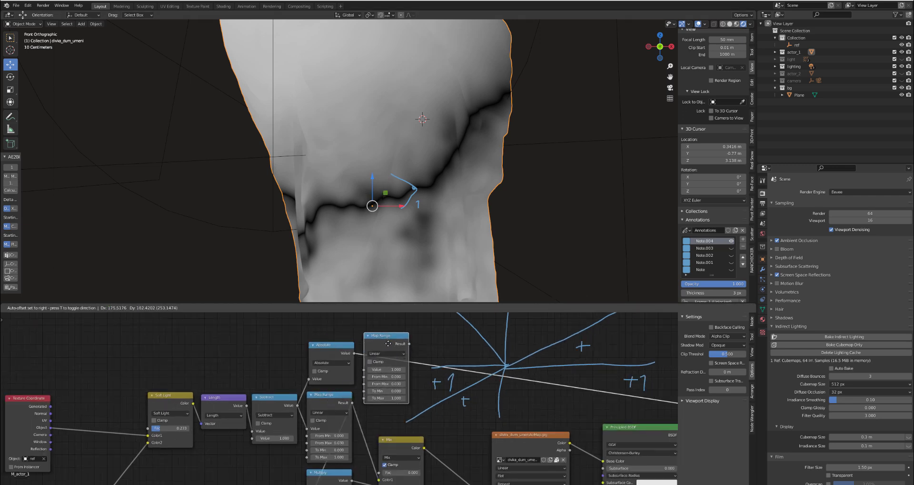
pyautogui.click(404, 344)
pyautogui.moveTo(386, 339); pyautogui.dragTo(368, 339)
pyautogui.scroll(2, 368, 339)
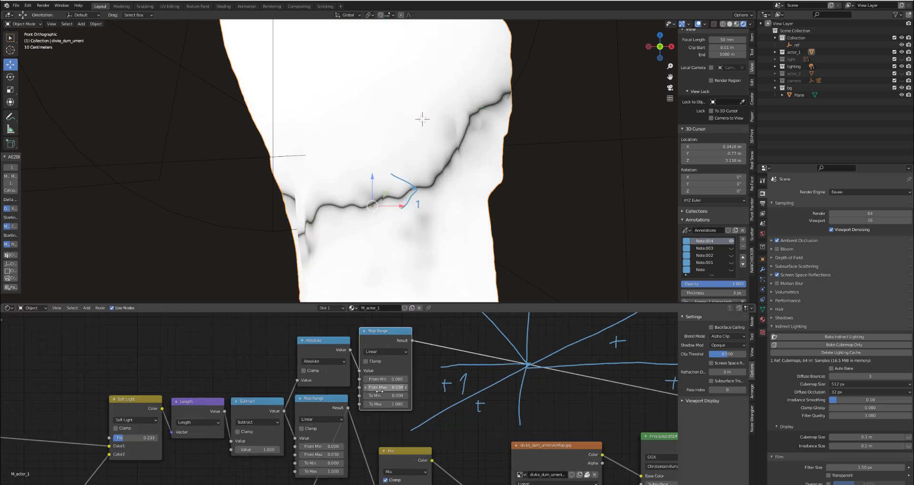
# - Set the new Map Range's From Max to 0.150 and From Min to 0.030, and move the Absolute node clear of it
pyautogui.doubleClick(387, 387)
pyautogui.write('0.25')
pyautogui.press('Return')
pyautogui.moveTo(387, 387)
pyautogui.mouseDown()
pyautogui.moveTo(373, 387)
pyautogui.moveTo(395, 378)
pyautogui.moveTo(386, 378)
pyautogui.mouseUp()
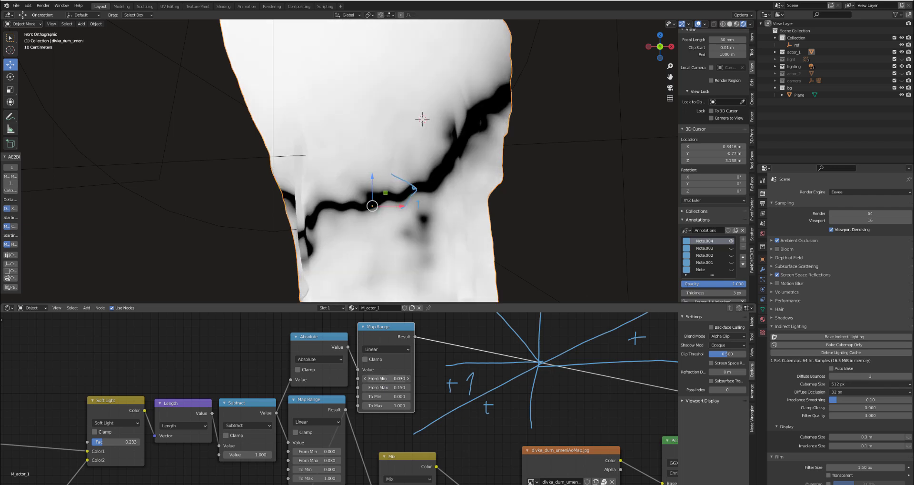
pyautogui.moveTo(326, 341); pyautogui.dragTo(330, 331)
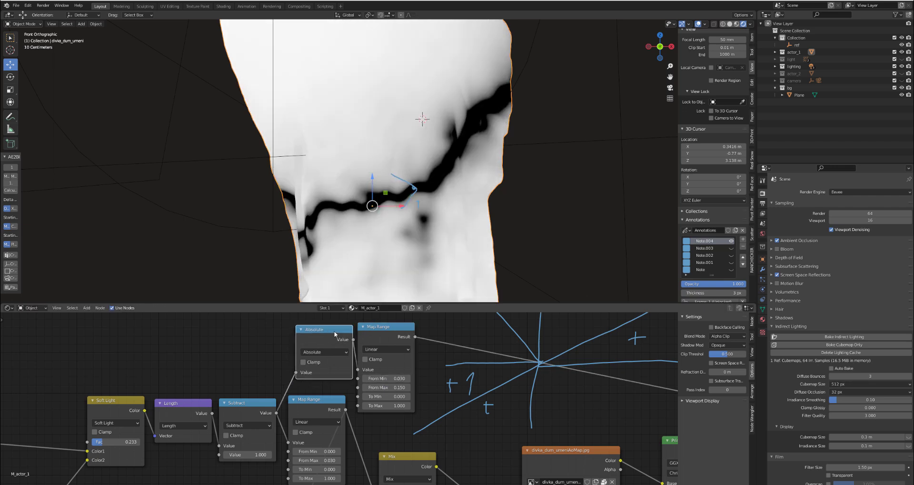
pyautogui.moveTo(448, 352); pyautogui.dragTo(370, 339, button='middle')
pyautogui.hotkey('shift', 'a')
pyautogui.moveTo(362, 353)
pyautogui.click(391, 378)
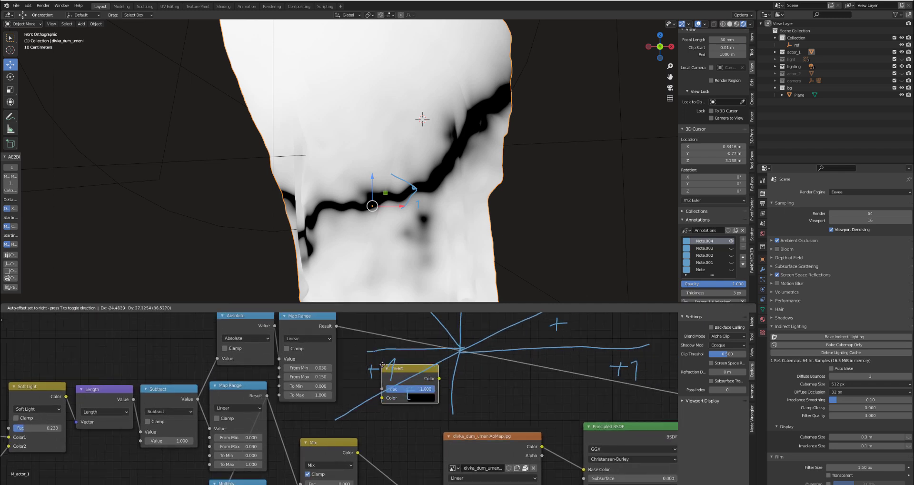
pyautogui.rightClick(109, 318)
# - Duplicate the existing Multiply node and connect the copy after the new Map Range to invert the edge mask
pyautogui.moveTo(329, 444); pyautogui.dragTo(337, 387, button='middle')
pyautogui.click(251, 431)
pyautogui.moveTo(340, 356); pyautogui.dragTo(321, 428, button='middle')
pyautogui.hotkey('shift', 'd')
pyautogui.click(479, 269)
pyautogui.moveTo(383, 344); pyautogui.dragTo(353, 358)
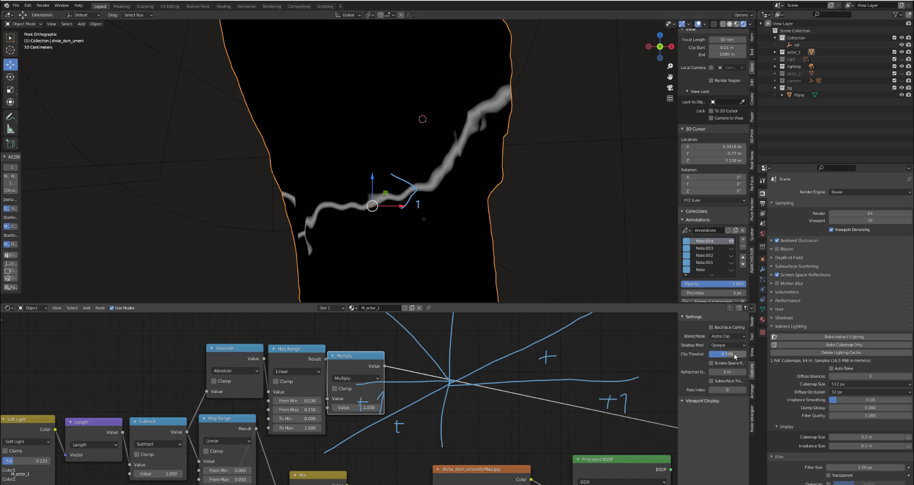
# - Hide the sketched annotations in the node editor
pyautogui.click(753, 394)
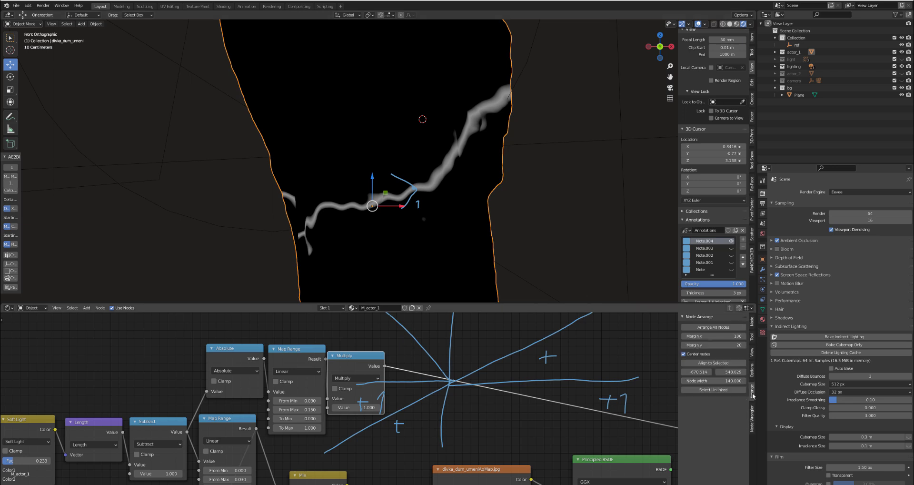
pyautogui.click(753, 324)
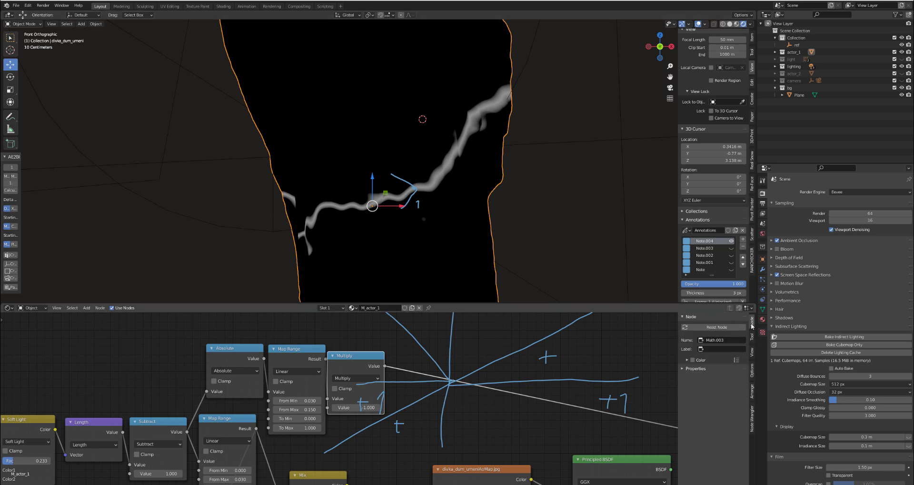
pyautogui.click(751, 352)
pyautogui.click(688, 316)
# - Space out the new Multiply node and compare previews of the Mix node's alpha mask and the Multiply node's edge mask
pyautogui.moveTo(341, 369); pyautogui.dragTo(351, 361)
pyautogui.scroll(-2, 350, 360)
pyautogui.moveTo(244, 332); pyautogui.dragTo(324, 335)
pyautogui.moveTo(212, 401); pyautogui.dragTo(328, 381, button='middle')
pyautogui.scroll(-4, 327, 382)
pyautogui.scroll(3, 328, 393)
pyautogui.scroll(3, 322, 408)
pyautogui.moveTo(448, 427); pyautogui.dragTo(381, 424, button='middle')
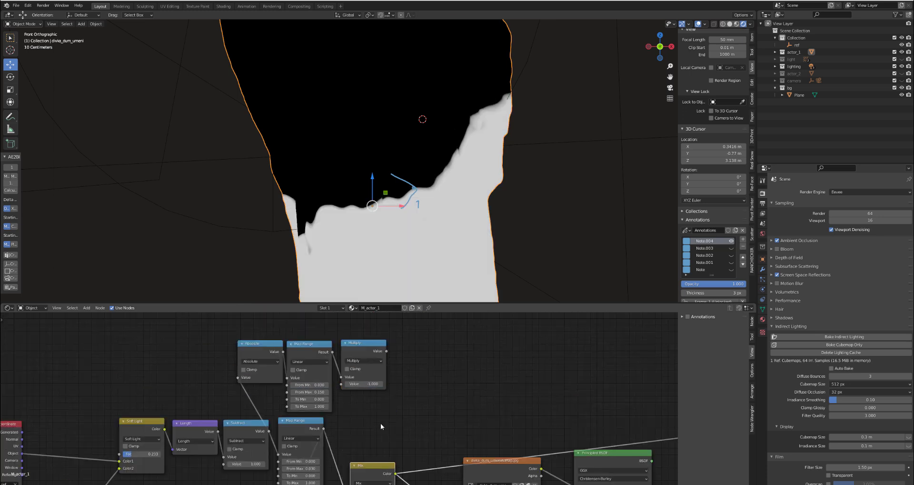
pyautogui.keyDown('ctrl'); pyautogui.keyDown('shift'); pyautogui.click(365, 342); pyautogui.keyUp('shift'); pyautogui.keyUp('ctrl')
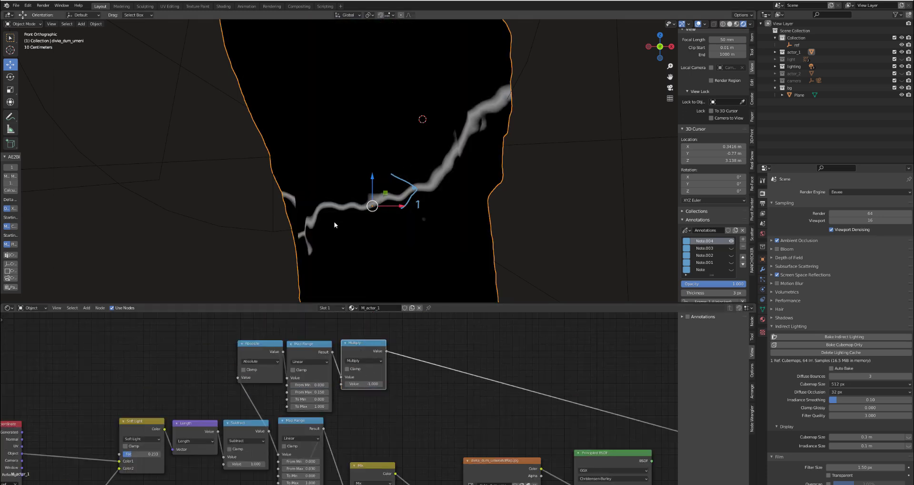
# - Move the coordinate, noise, Soft Light, Length and Subtract nodes back to free space before the Absolute and Map Range nodes
pyautogui.scroll(-2, 381, 372)
pyautogui.moveTo(243, 404); pyautogui.dragTo(284, 360, button='middle')
pyautogui.scroll(1, 243, 377)
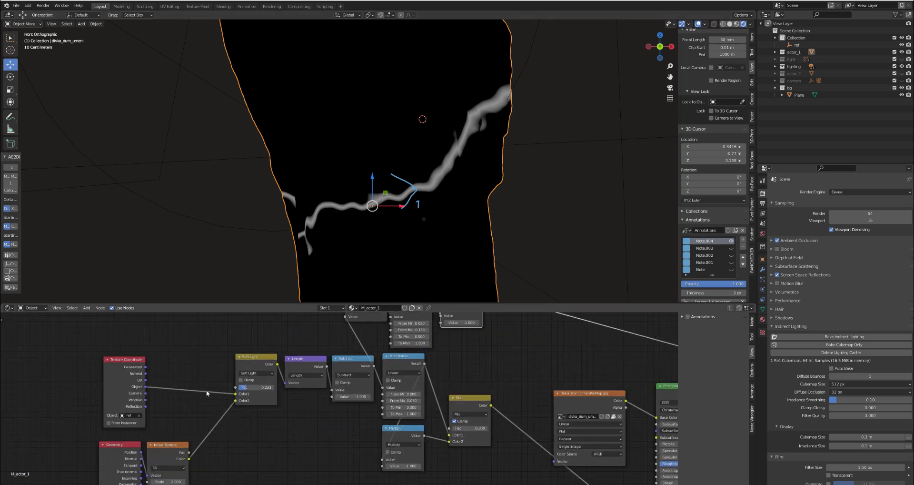
pyautogui.moveTo(186, 391); pyautogui.dragTo(261, 358, button='middle')
pyautogui.moveTo(143, 366); pyautogui.dragTo(149, 391, button='middle')
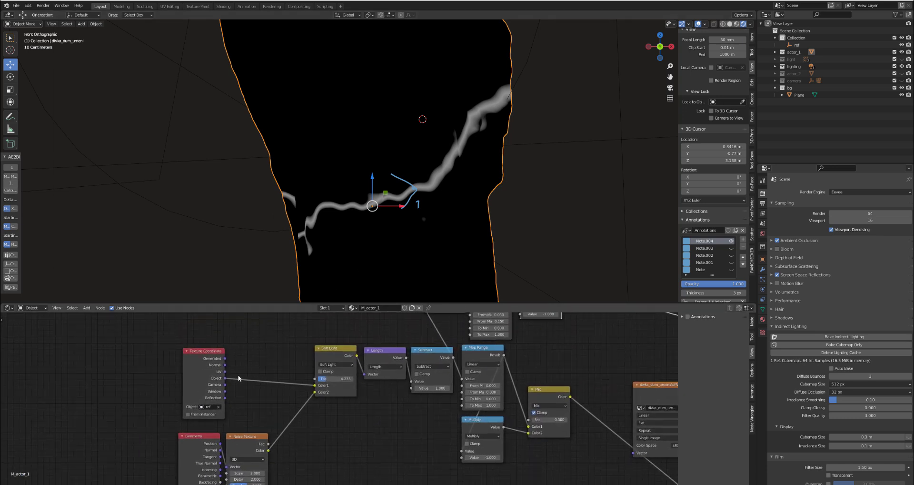
pyautogui.scroll(-1, 196, 380)
pyautogui.moveTo(164, 340); pyautogui.dragTo(350, 465)
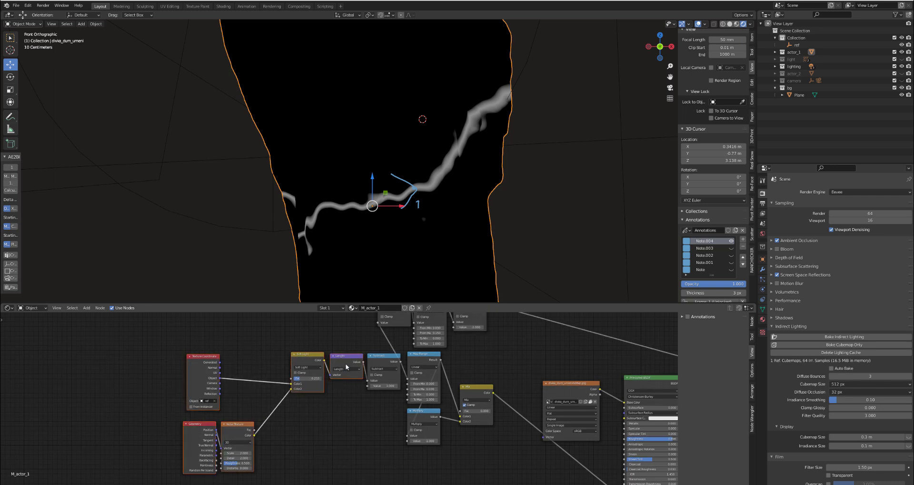
pyautogui.press('g')
pyautogui.click(273, 363)
pyautogui.moveTo(378, 357); pyautogui.dragTo(313, 358)
pyautogui.moveTo(315, 367); pyautogui.dragTo(288, 428, button='middle')
pyautogui.scroll(3, 289, 428)
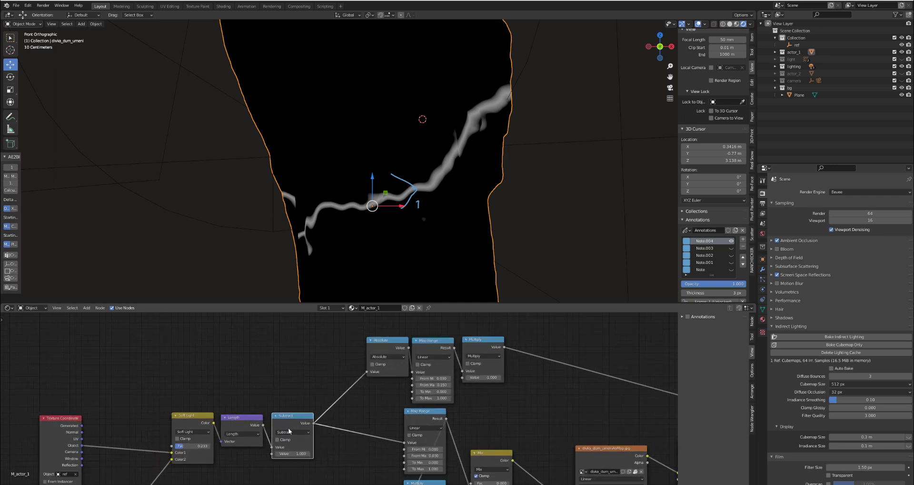
# - Duplicate the Subtract node, set its value to 0, and insert it between the original Subtract and the Absolute node
pyautogui.hotkey('shift', 'd')
pyautogui.click(291, 360)
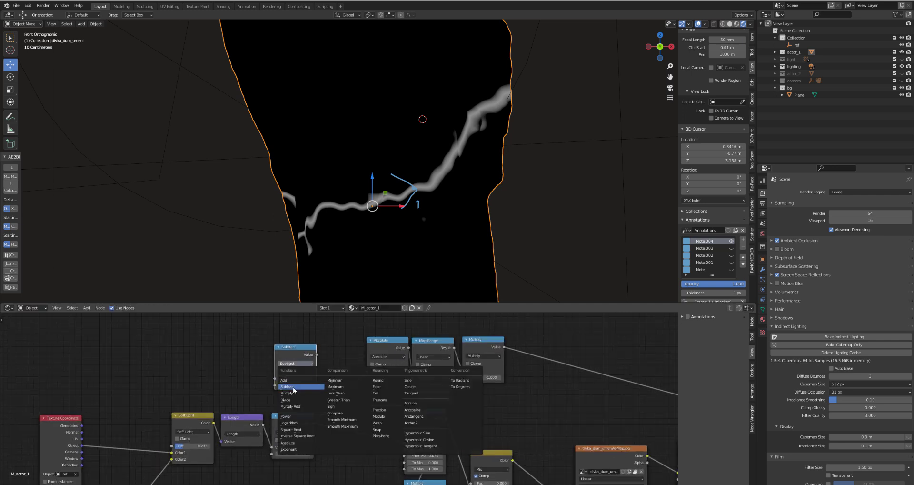
pyautogui.click(293, 384)
pyautogui.write('0')
pyautogui.press('Return')
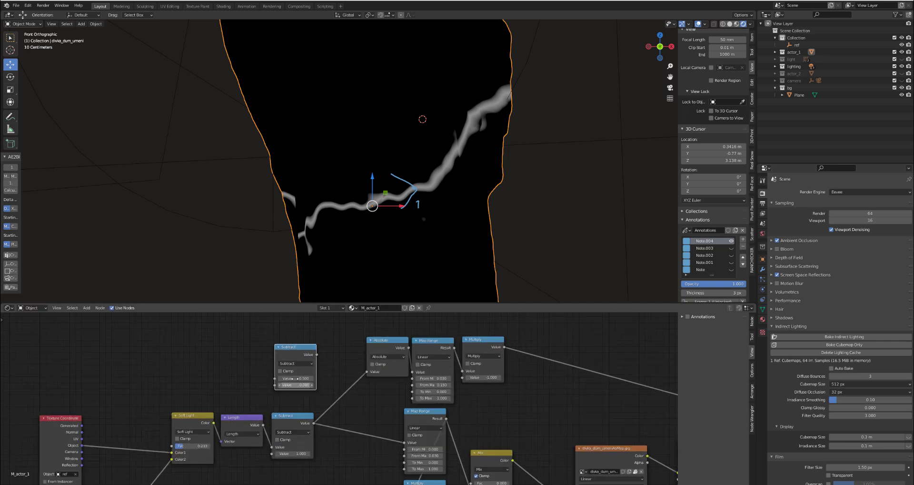
pyautogui.moveTo(295, 353); pyautogui.dragTo(336, 379)
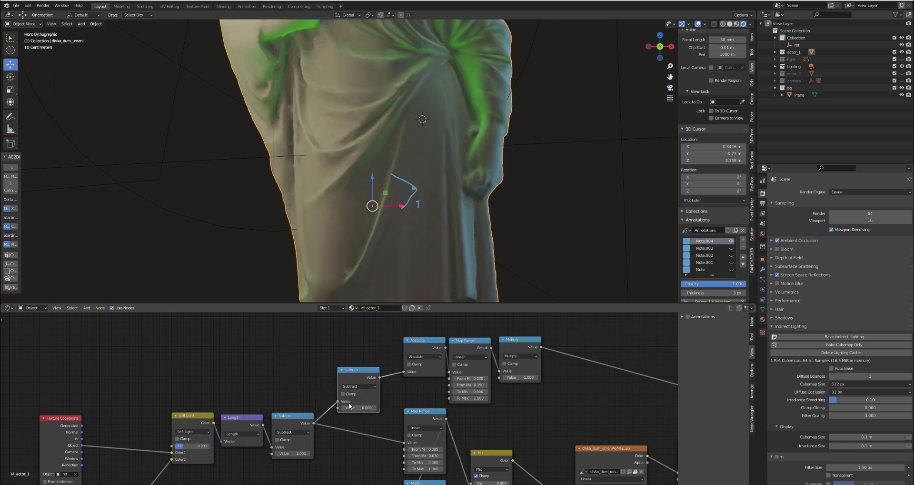
pyautogui.scroll(1, 348, 402)
# - Try an offset of 0.110 in the new Subtract node, preview the Mix node's mask, and reset the offset to 0
pyautogui.moveTo(358, 408)
pyautogui.mouseDown()
pyautogui.moveTo(339, 408)
pyautogui.moveTo(374, 407)
pyautogui.mouseUp()
pyautogui.moveTo(524, 469); pyautogui.dragTo(435, 414, button='middle')
pyautogui.keyDown('ctrl'); pyautogui.keyDown('shift'); pyautogui.click(434, 411); pyautogui.keyUp('shift'); pyautogui.keyUp('ctrl')
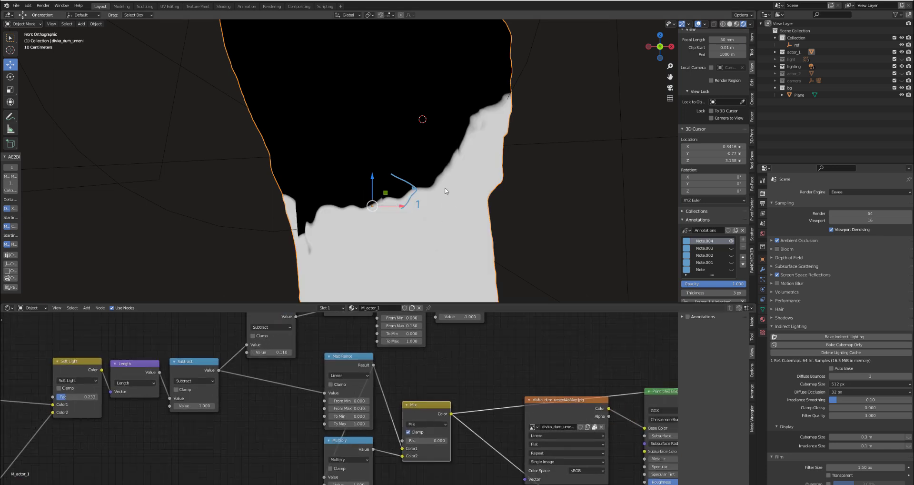
pyautogui.moveTo(278, 327); pyautogui.dragTo(344, 398, button='middle')
pyautogui.click(336, 423)
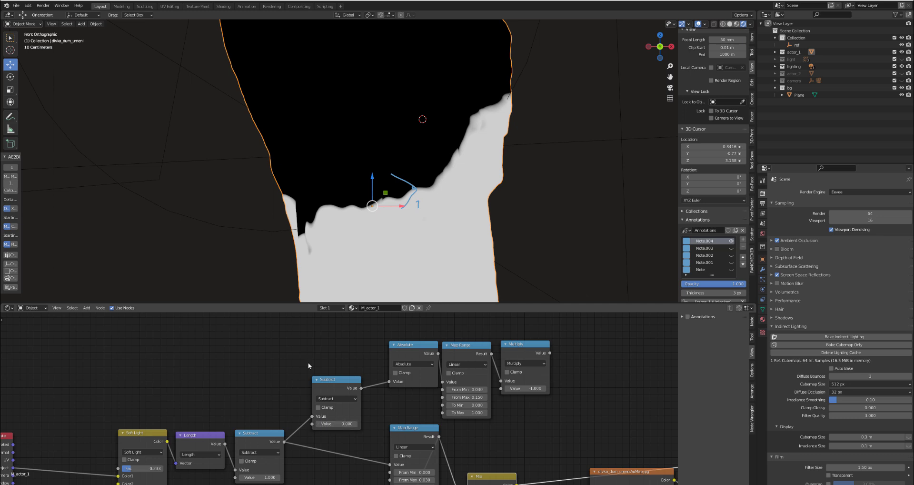
# - Combine all the mask nodes except Texture Coordinate into one node group
pyautogui.scroll(-5, 307, 361)
pyautogui.scroll(3, 139, 407)
pyautogui.moveTo(174, 367); pyautogui.dragTo(103, 366)
pyautogui.scroll(-4, 212, 436)
pyautogui.moveTo(170, 339); pyautogui.dragTo(433, 469)
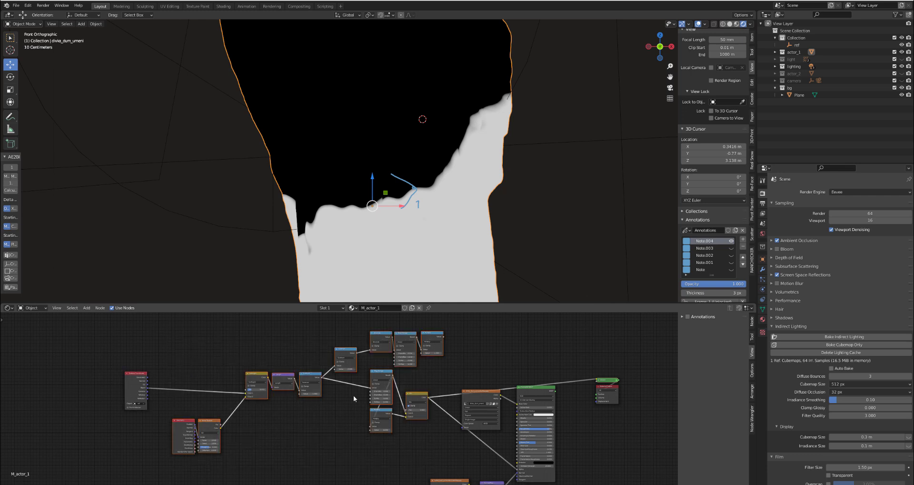
pyautogui.hotkey('ctrl', 'g')
pyautogui.scroll(5, 279, 389)
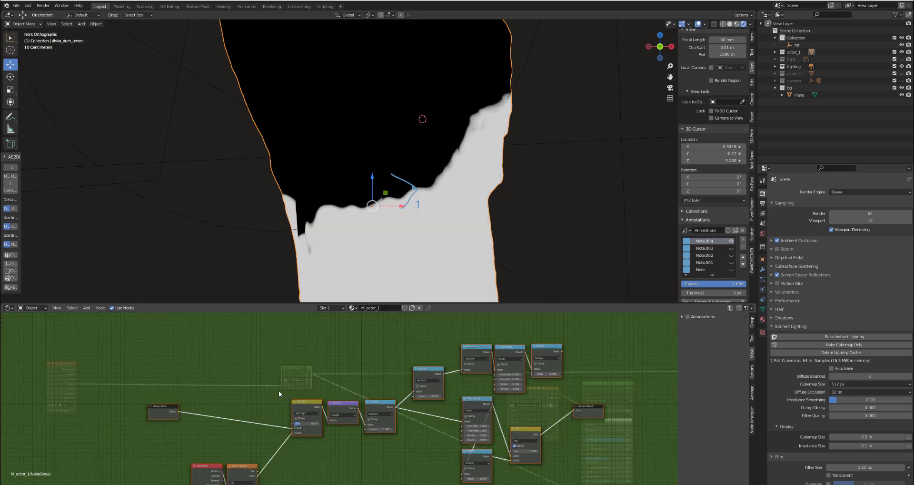
# - Maximize the node editor, place the Group Input node above the Geometry node, and show the group's inputs and outputs
pyautogui.moveTo(209, 364); pyautogui.dragTo(278, 389)
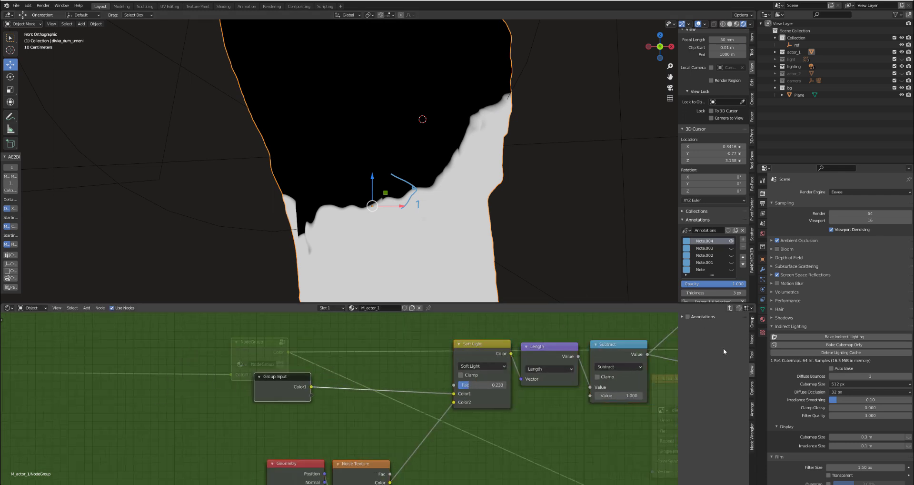
pyautogui.hotkey('ctrl', 'space')
pyautogui.moveTo(425, 237); pyautogui.dragTo(287, 241, button='middle')
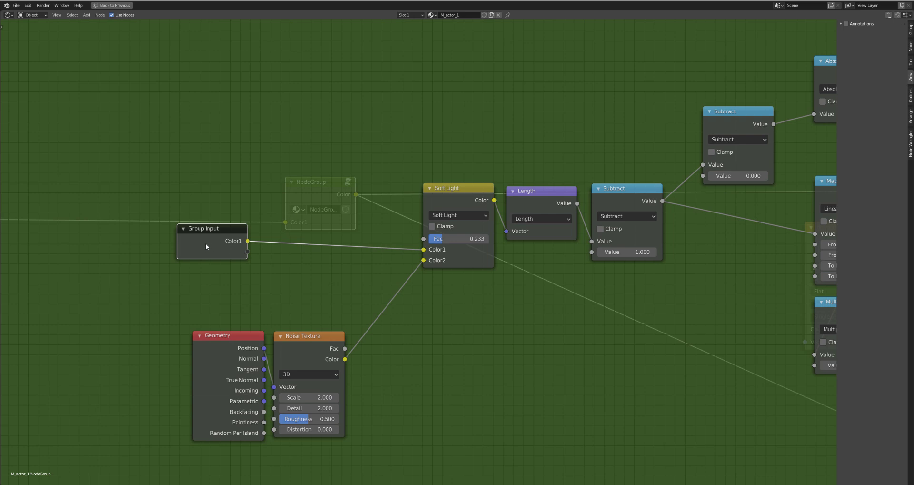
pyautogui.moveTo(205, 245); pyautogui.dragTo(216, 209)
pyautogui.click(911, 30)
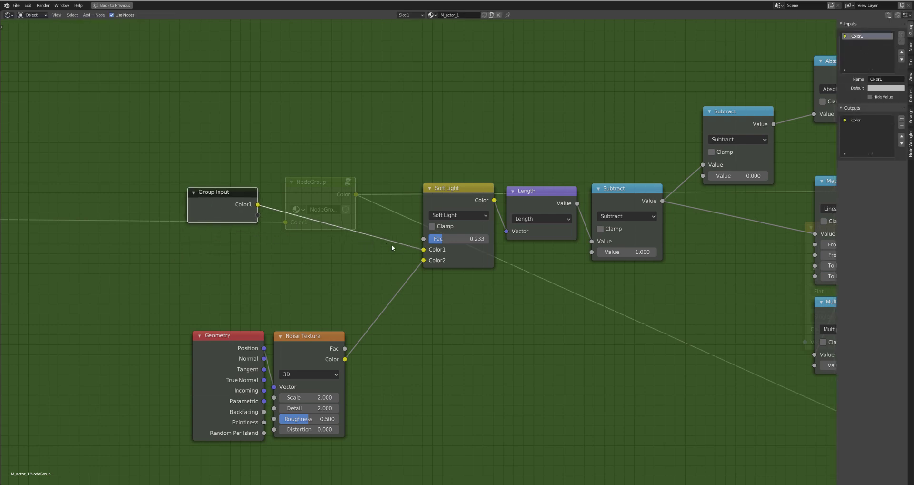
# - Create a Vector group input, connect it to Soft Light's Color1, and link Soft Light's output to the Length node
pyautogui.moveTo(423, 250); pyautogui.dragTo(433, 244)
pyautogui.moveTo(507, 232); pyautogui.dragTo(502, 209)
pyautogui.moveTo(507, 246); pyautogui.dragTo(257, 215)
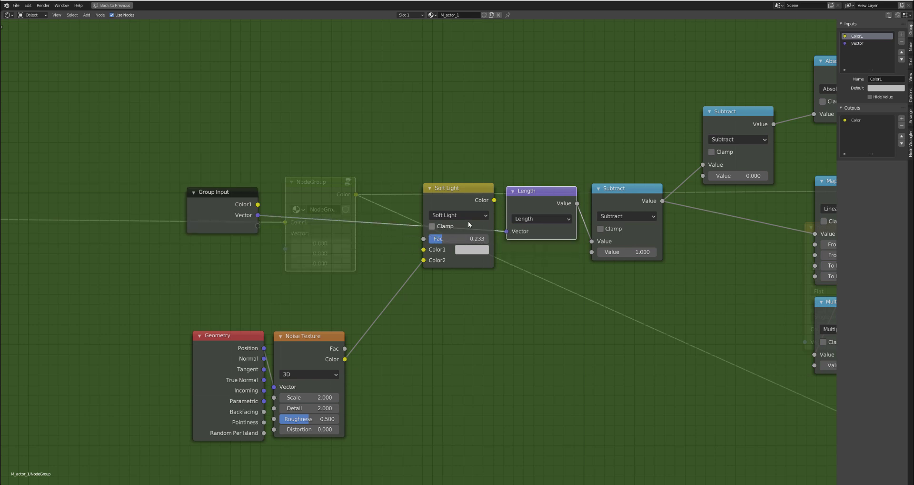
pyautogui.moveTo(494, 199); pyautogui.dragTo(507, 234)
pyautogui.moveTo(258, 216); pyautogui.dragTo(423, 249)
pyautogui.moveTo(460, 200)
pyautogui.mouseDown()
pyautogui.moveTo(513, 233)
pyautogui.moveTo(463, 202)
pyautogui.mouseUp()
# - Rename the group's Vector input to Ref and remove the unused Color1 input
pyautogui.click(247, 216)
pyautogui.click(857, 45)
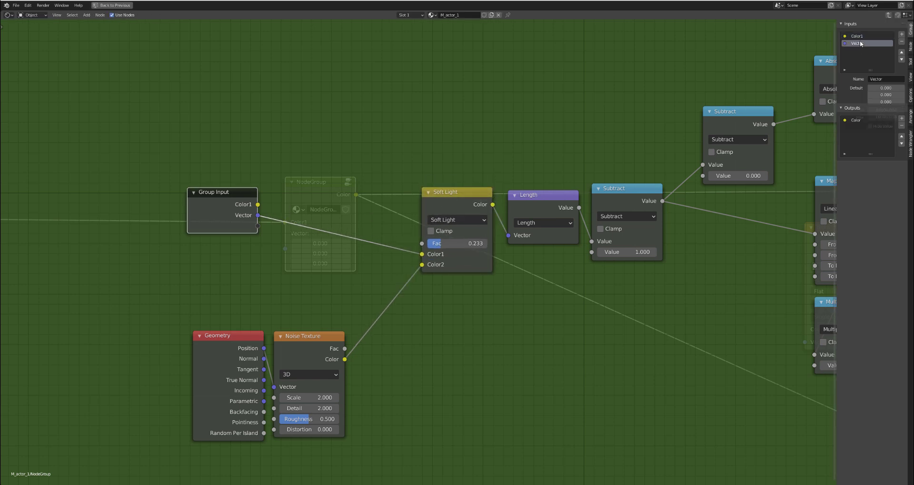
pyautogui.write('Ref')
pyautogui.press('Return')
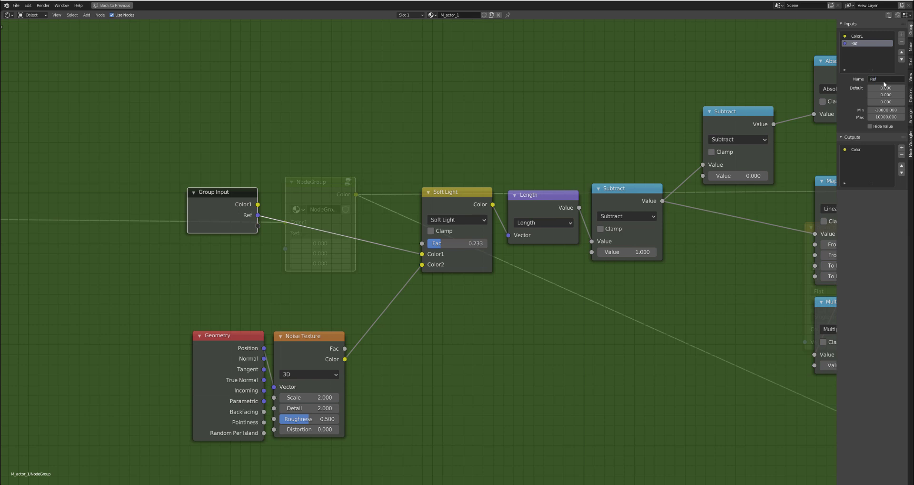
pyautogui.click(866, 36)
pyautogui.click(901, 41)
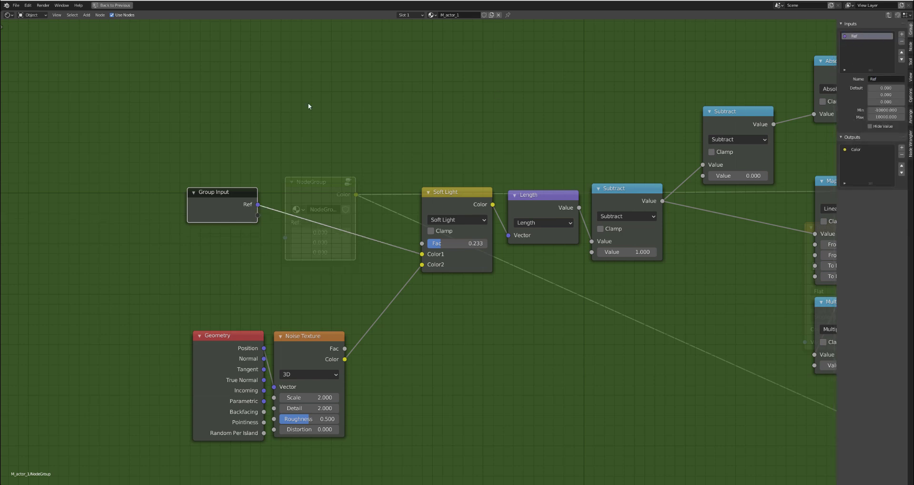
# - Expose the Noise Texture's Scale and Detail and the Soft Light's Fac as inputs on the Group Input node
pyautogui.moveTo(228, 208)
pyautogui.mouseDown()
pyautogui.moveTo(286, 200)
pyautogui.moveTo(243, 204)
pyautogui.mouseUp()
pyautogui.moveTo(307, 339); pyautogui.dragTo(346, 291)
pyautogui.moveTo(313, 352); pyautogui.dragTo(284, 210)
pyautogui.moveTo(312, 360); pyautogui.dragTo(212, 245)
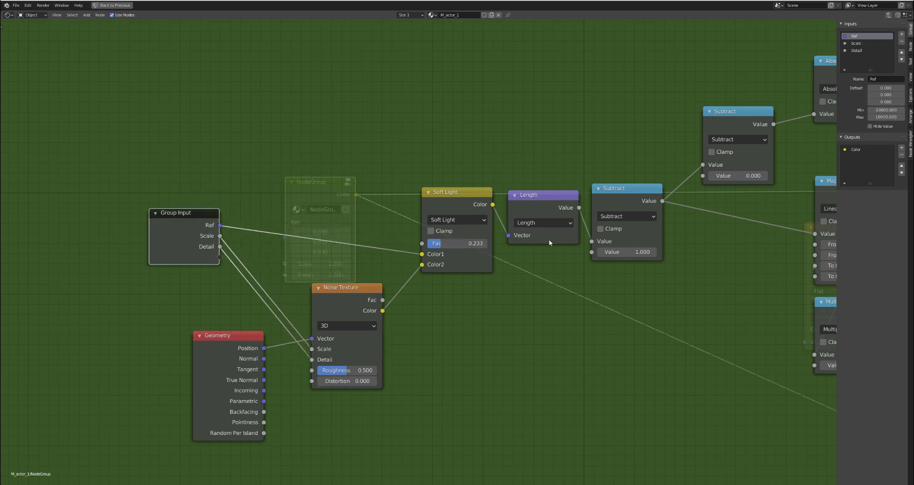
pyautogui.moveTo(422, 243); pyautogui.dragTo(219, 257)
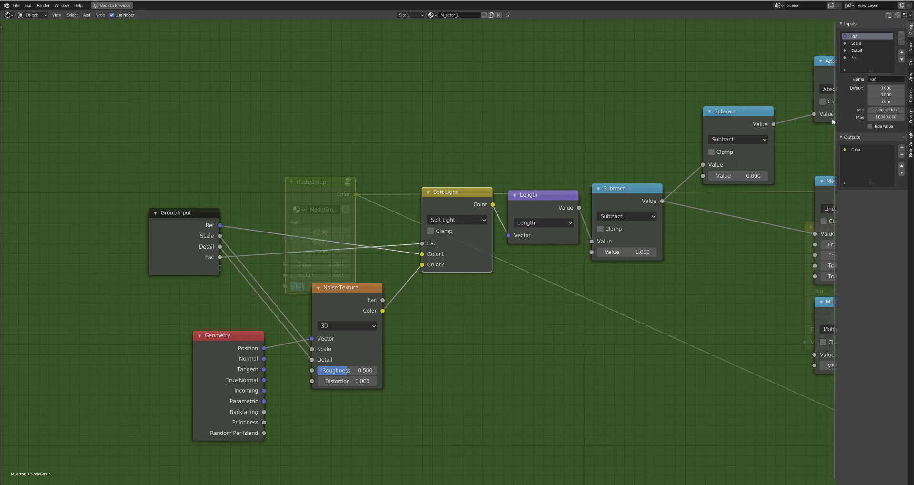
# - Enlarge the group inputs list, rename the Fac input to Texture_mix and set its default to 0.2
pyautogui.moveTo(836, 118); pyautogui.dragTo(748, 130)
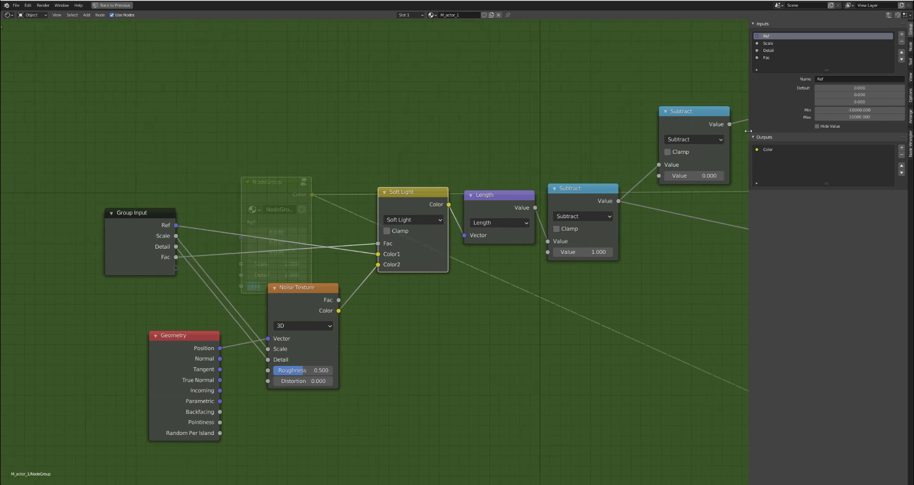
pyautogui.moveTo(793, 71); pyautogui.dragTo(778, 142)
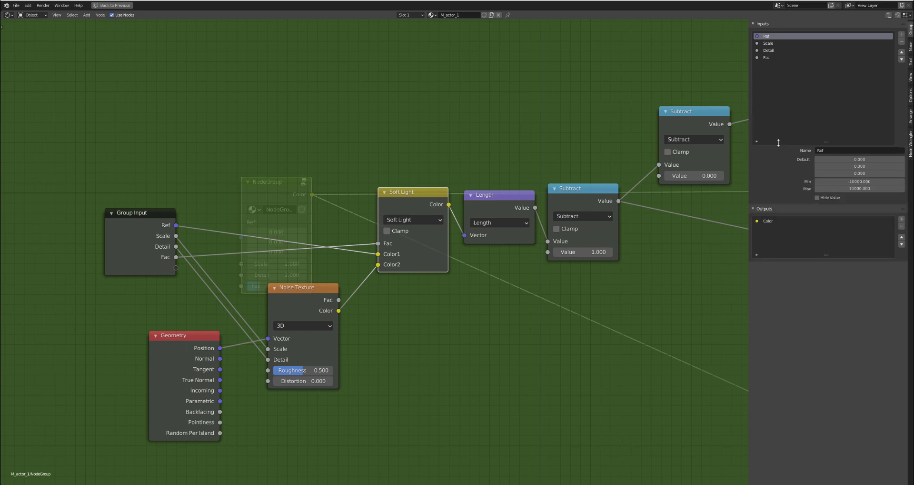
pyautogui.click(767, 57)
pyautogui.click(845, 151)
pyautogui.write('Texture_mix')
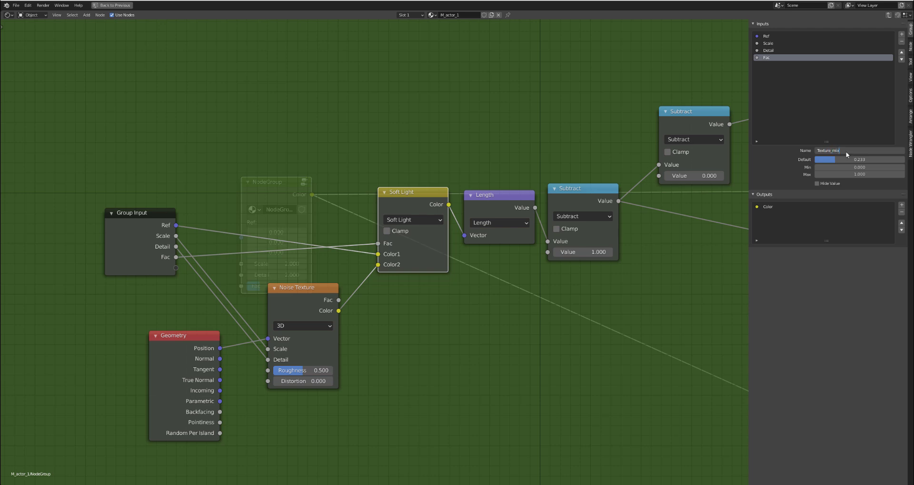
pyautogui.press('Return')
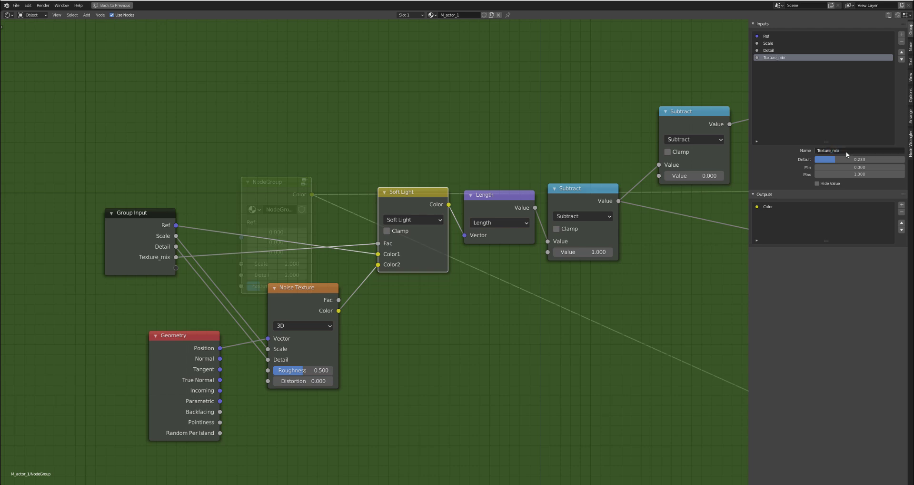
pyautogui.click(846, 159)
pyautogui.write('0.2')
pyautogui.press('Return')
# - Reorder the group inputs to Texture_mix, Scale, Detail, Ref
pyautogui.click(901, 52)
pyautogui.click(901, 52)
pyautogui.moveTo(119, 248); pyautogui.dragTo(116, 247)
pyautogui.click(768, 36)
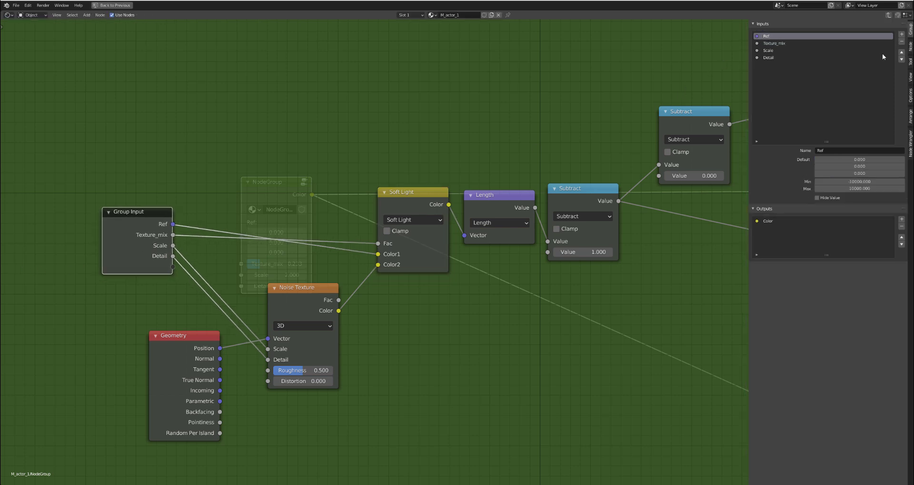
pyautogui.click(901, 59)
pyautogui.click(902, 59)
pyautogui.click(902, 59)
pyautogui.moveTo(145, 246); pyautogui.dragTo(142, 226)
# - Expose the second value of the Subtract node after Length as a group input named Offset
pyautogui.scroll(-3, 423, 195)
pyautogui.moveTo(490, 186); pyautogui.dragTo(339, 178, button='middle')
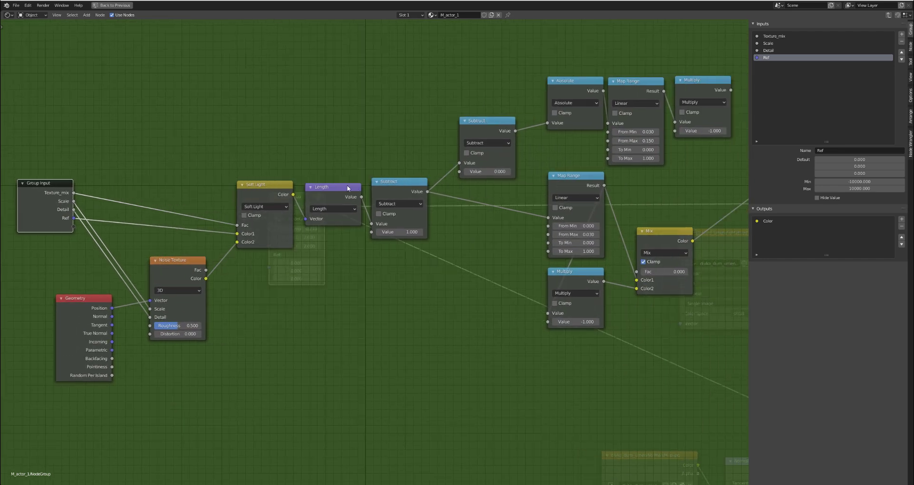
pyautogui.scroll(2, 376, 201)
pyautogui.moveTo(378, 201); pyautogui.dragTo(480, 206, button='middle')
pyautogui.moveTo(490, 196); pyautogui.dragTo(487, 199)
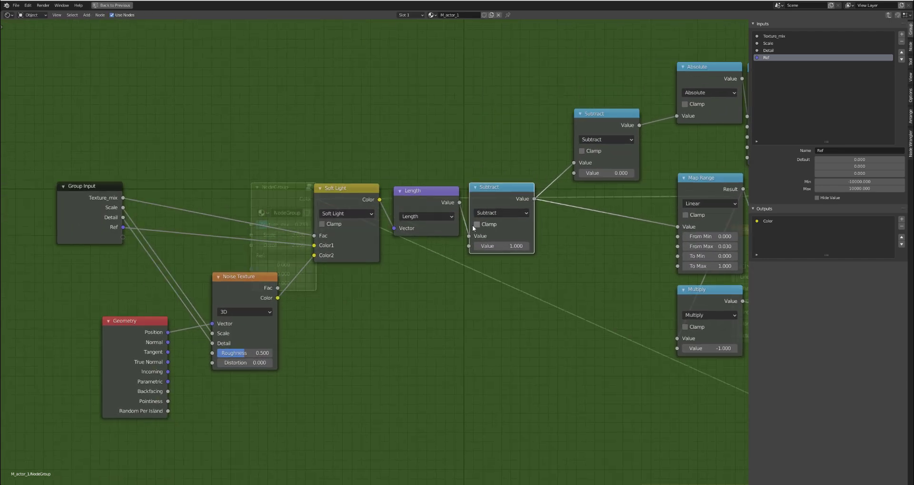
pyautogui.moveTo(471, 245); pyautogui.dragTo(123, 236)
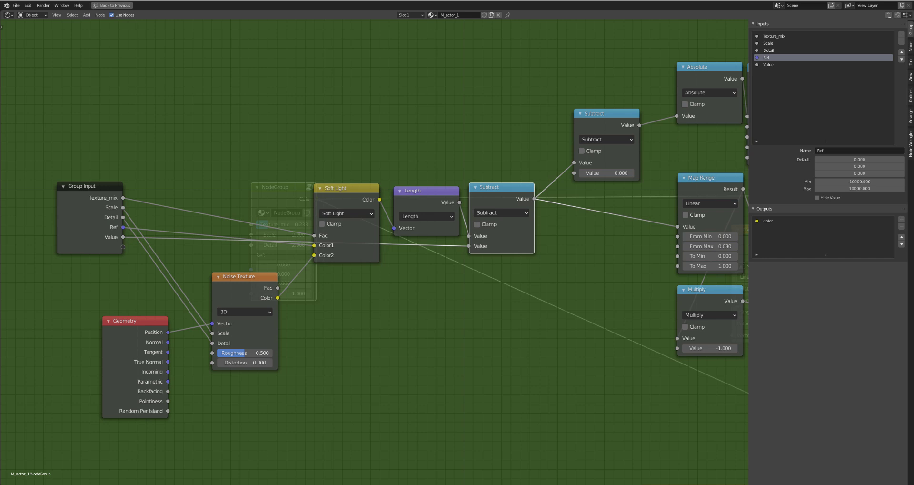
pyautogui.click(766, 64)
pyautogui.click(829, 151)
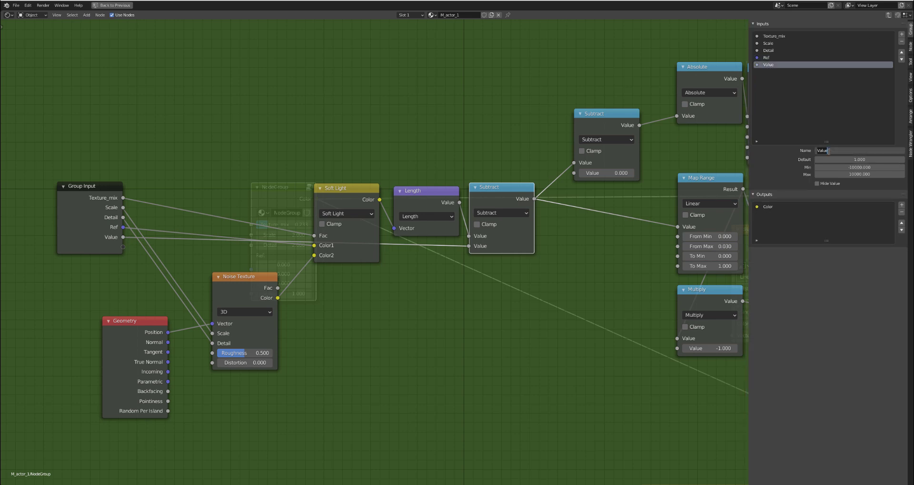
pyautogui.write('Offset')
pyautogui.press('Return')
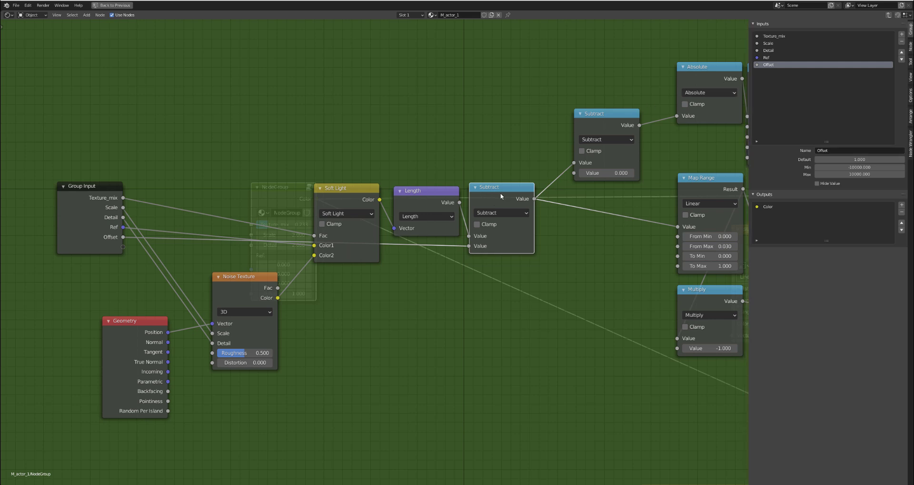
# - Expose the second value of the Subtract node before Absolute as a group input named Emit_offset
pyautogui.moveTo(575, 173); pyautogui.dragTo(124, 246)
pyautogui.click(776, 72)
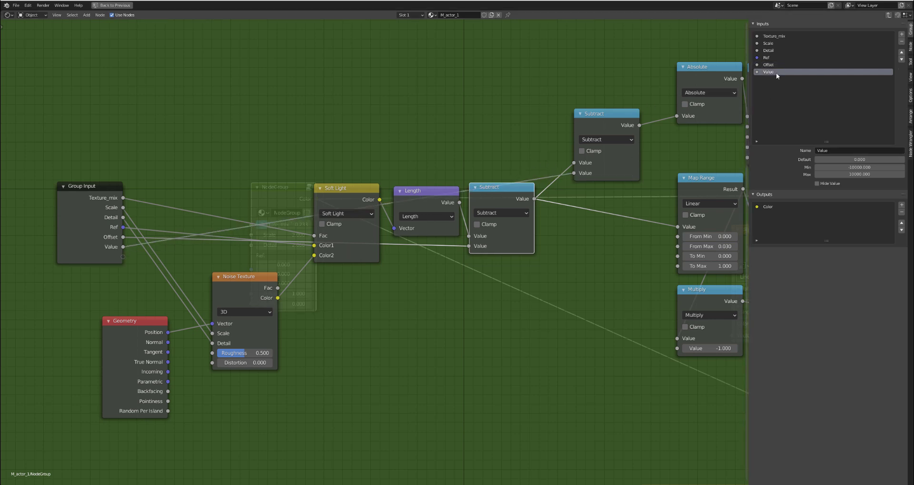
pyautogui.click(823, 150)
pyautogui.write('Em')
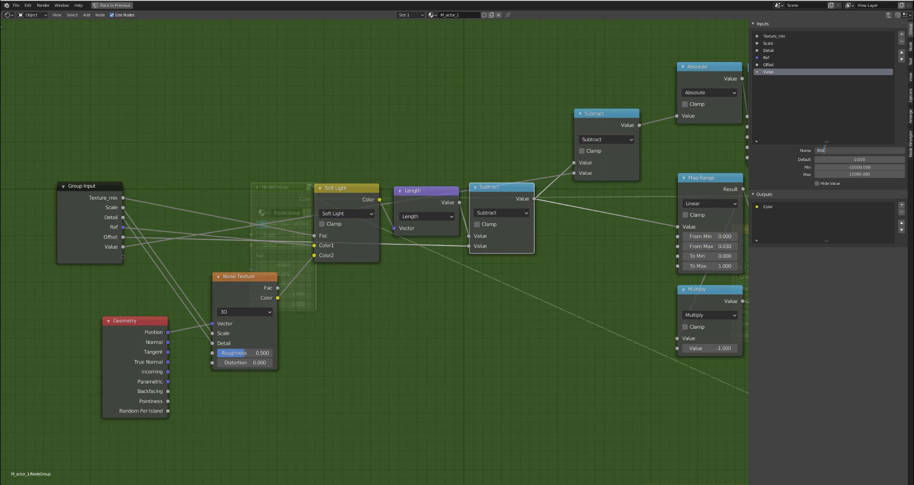
pyautogui.write('it_offset')
pyautogui.press('Return')
# - Use a temporary Soft Light duplicate to create a Fac group input and link it to the lower Map Range's From Max
pyautogui.scroll(-1, 239, 290)
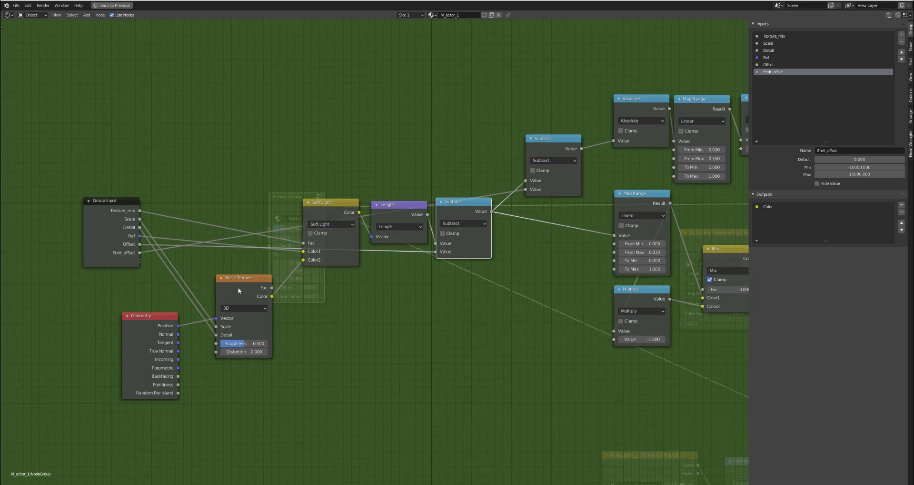
pyautogui.moveTo(405, 262); pyautogui.dragTo(281, 264, button='middle')
pyautogui.moveTo(414, 185); pyautogui.dragTo(494, 189, button='middle')
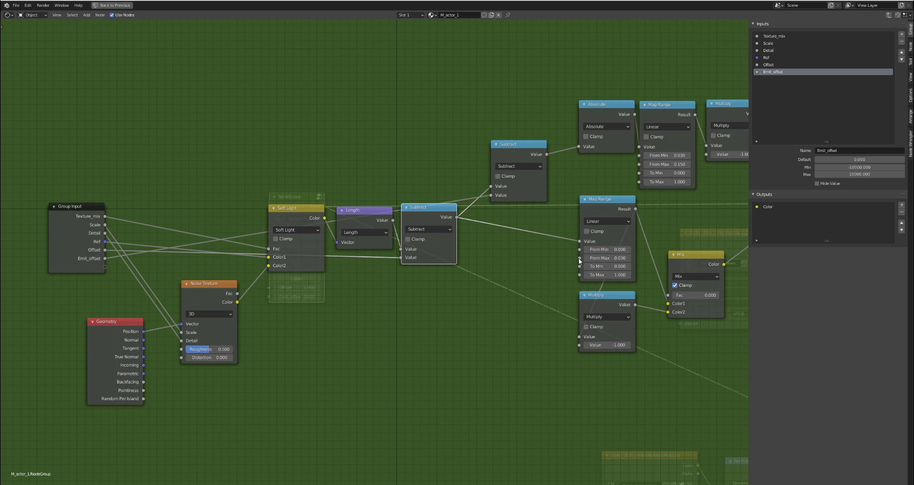
pyautogui.moveTo(579, 258); pyautogui.dragTo(467, 251)
pyautogui.click(610, 214)
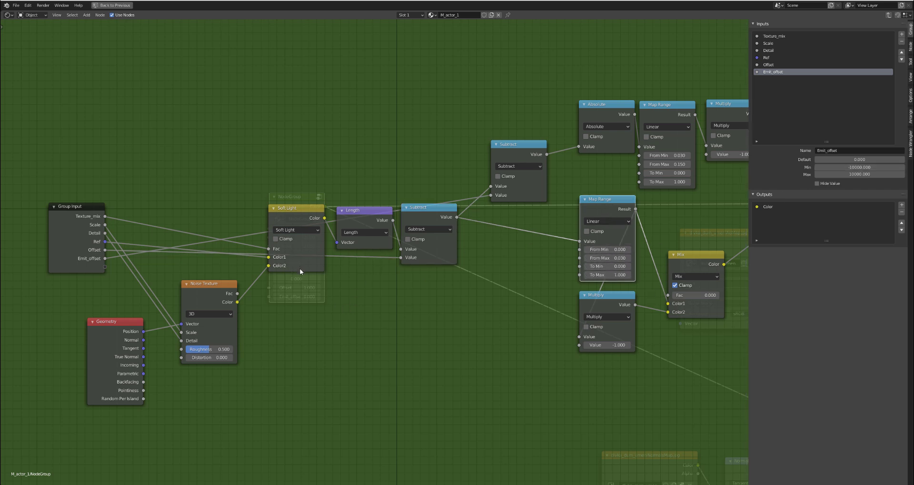
pyautogui.click(298, 207)
pyautogui.hotkey('shift', 'd')
pyautogui.click(412, 312)
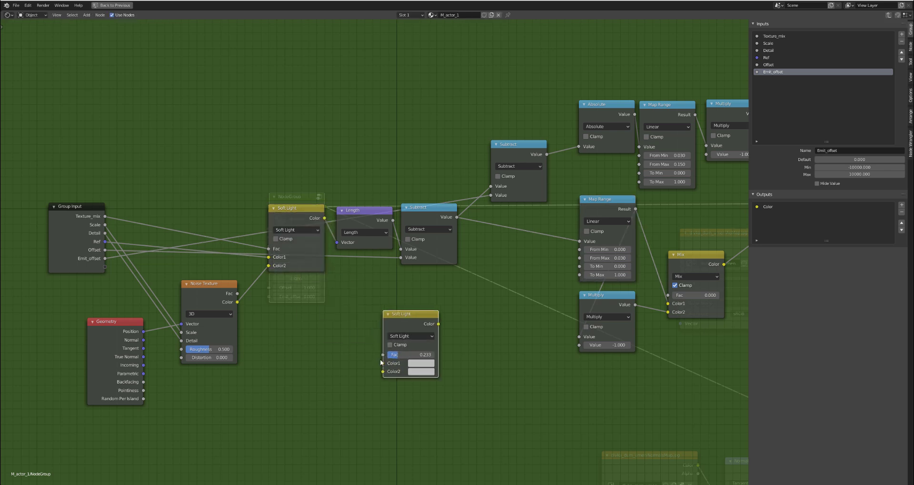
pyautogui.moveTo(374, 336); pyautogui.dragTo(580, 258)
pyautogui.press('x')
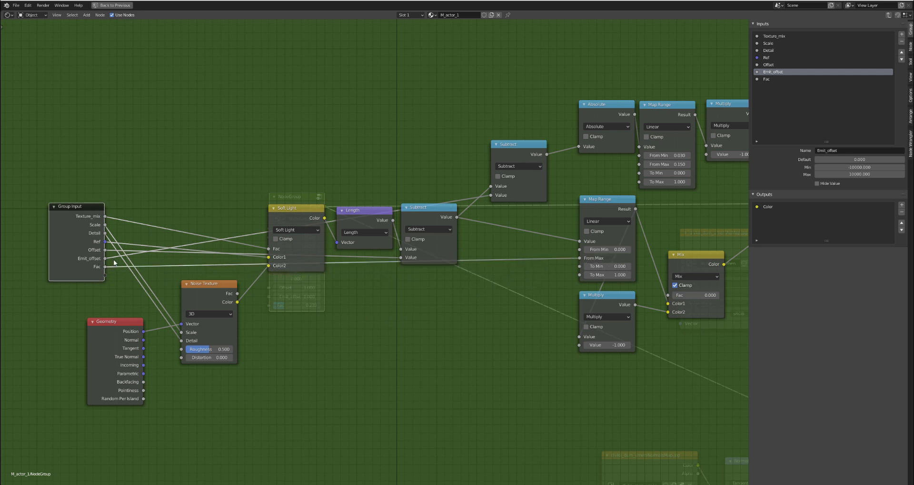
pyautogui.moveTo(105, 266); pyautogui.dragTo(191, 272)
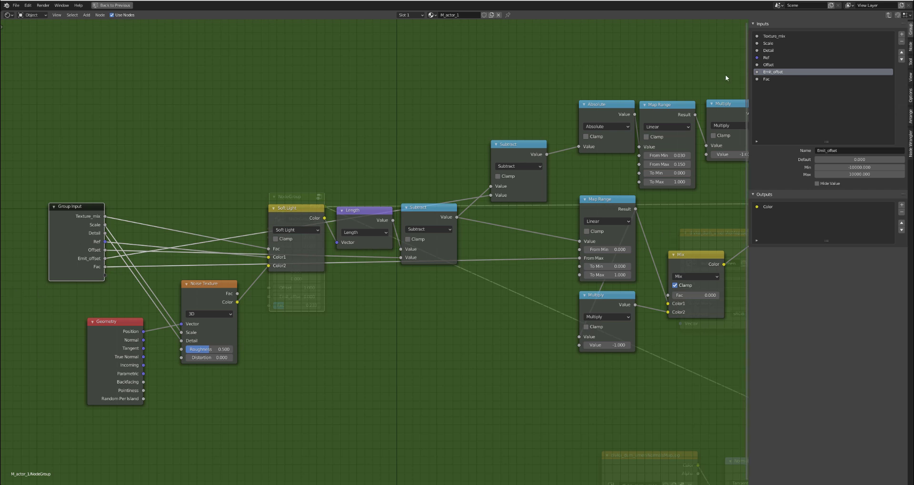
# - Rename the new Fac group input to Mask_contrast and set its default to 0.2
pyautogui.click(791, 79)
pyautogui.click(833, 150)
pyautogui.write('M')
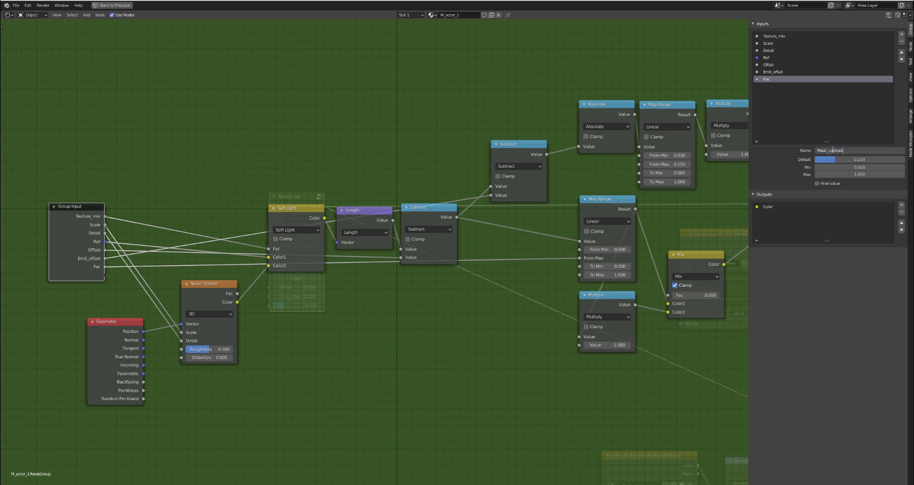
pyautogui.write('ask_contrast')
pyautogui.press('Return')
pyautogui.click(841, 160)
pyautogui.press('End')
pyautogui.press('BackSpace')
pyautogui.press('BackSpace')
pyautogui.press('BackSpace')
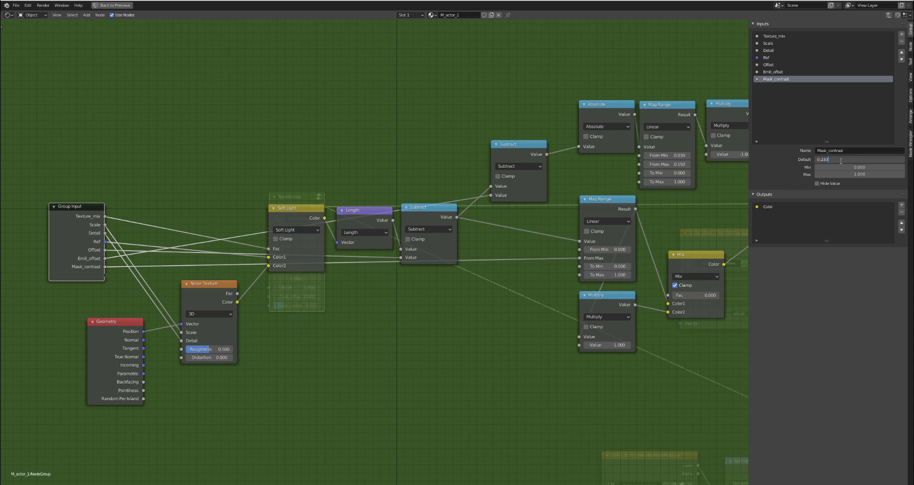
pyautogui.press('Return')
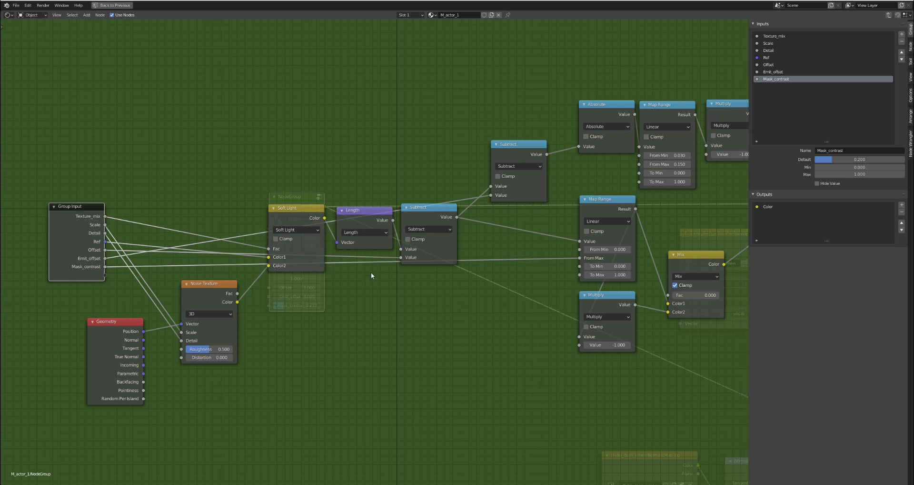
# - Use a temporary duplicate of the Soft Light node to create another Fac group input, then delete the duplicate
pyautogui.click(302, 219)
pyautogui.hotkey('shift', 'd')
pyautogui.moveTo(340, 375); pyautogui.dragTo(97, 274)
pyautogui.press('x')
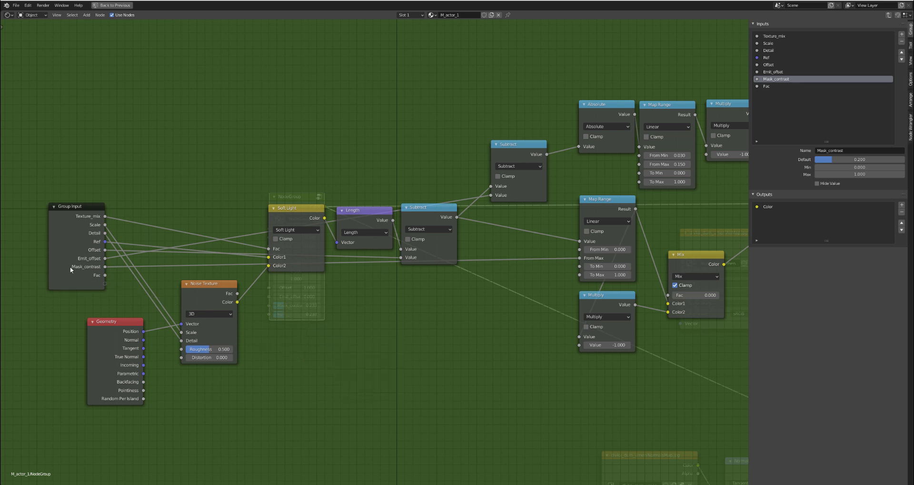
# - Rename the new Fac group input to Emit_contrast
pyautogui.click(809, 86)
pyautogui.click(828, 150)
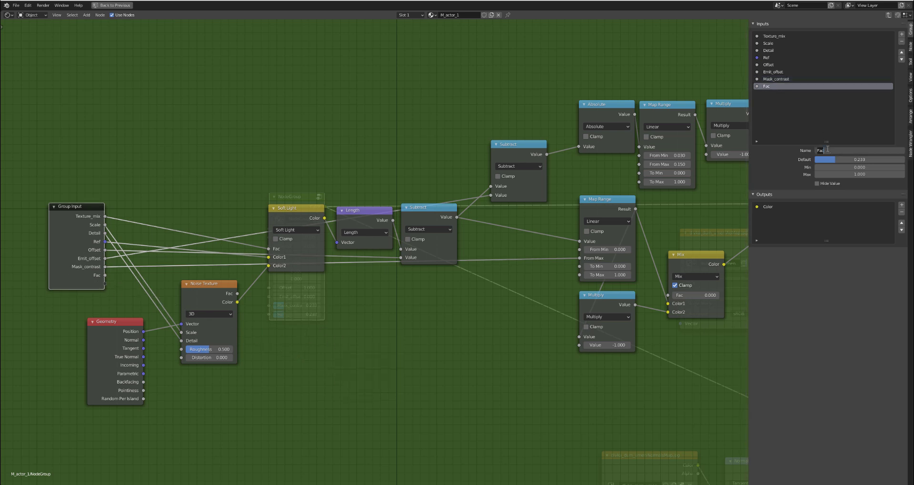
pyautogui.write('Emit_contrast')
pyautogui.press('Return')
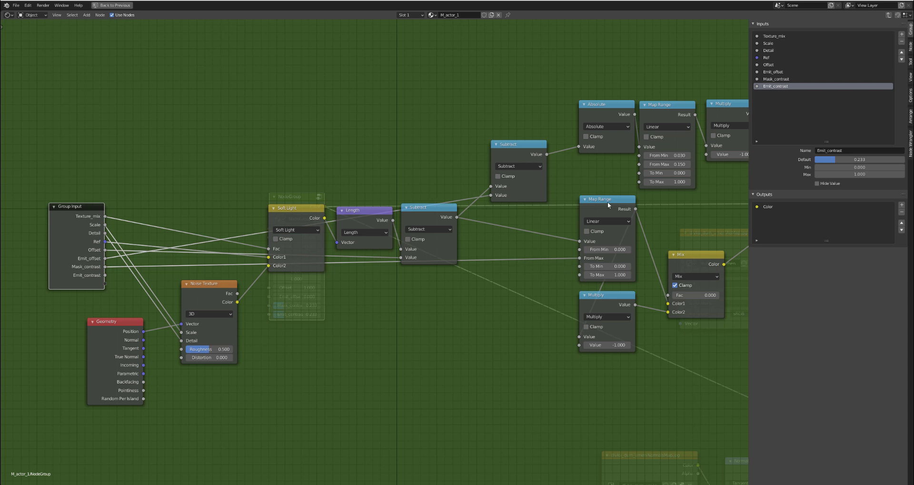
# - Link Emit_contrast to the upper Map Range's From Max and set the input's default to 0.2
pyautogui.moveTo(639, 165); pyautogui.dragTo(105, 276)
pyautogui.click(873, 159)
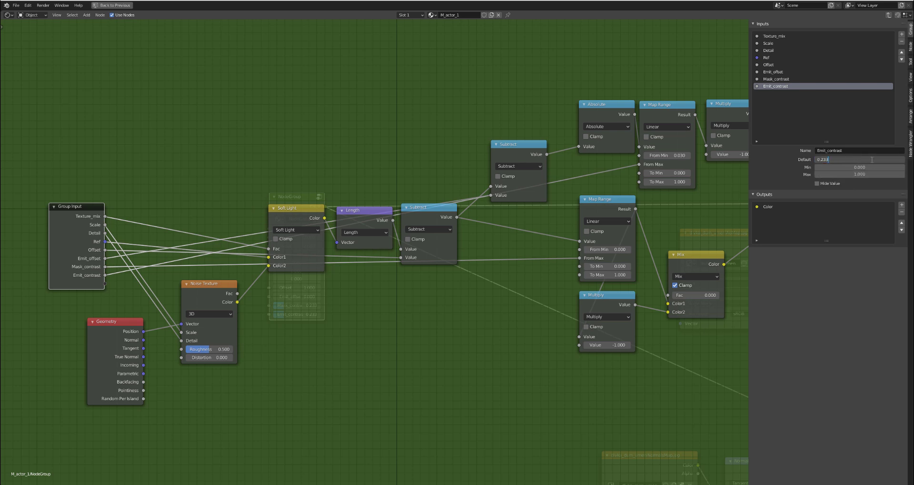
pyautogui.press('Return')
# - Reposition the Group Output and Mix nodes to leave room between them for additional nodes
pyautogui.scroll(-4, 430, 194)
pyautogui.moveTo(414, 205); pyautogui.dragTo(291, 176, button='middle')
pyautogui.scroll(4, 545, 191)
pyautogui.moveTo(420, 179); pyautogui.dragTo(259, 242, button='middle')
pyautogui.moveTo(469, 251); pyautogui.dragTo(588, 203)
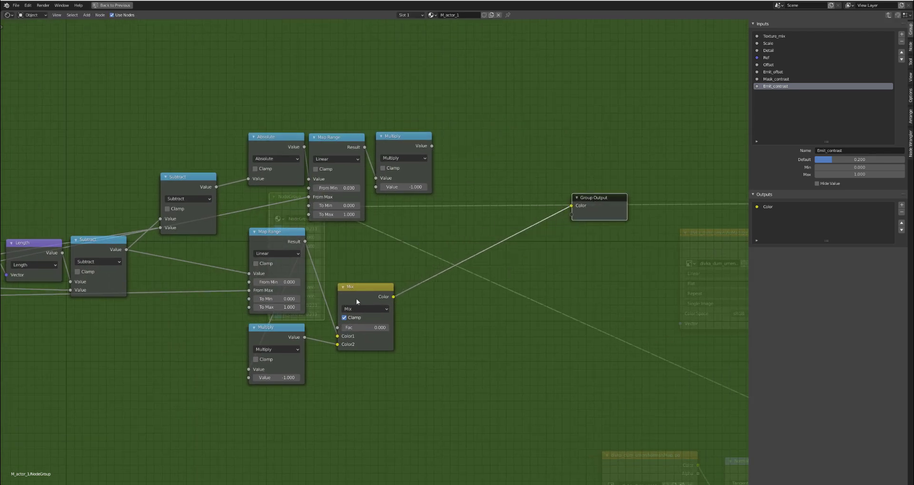
pyautogui.moveTo(351, 301); pyautogui.dragTo(386, 280)
# - Expose the Mix node's Fac as a group input named Invert mask
pyautogui.moveTo(323, 290); pyautogui.dragTo(607, 256, button='middle')
pyautogui.scroll(-4, 573, 250)
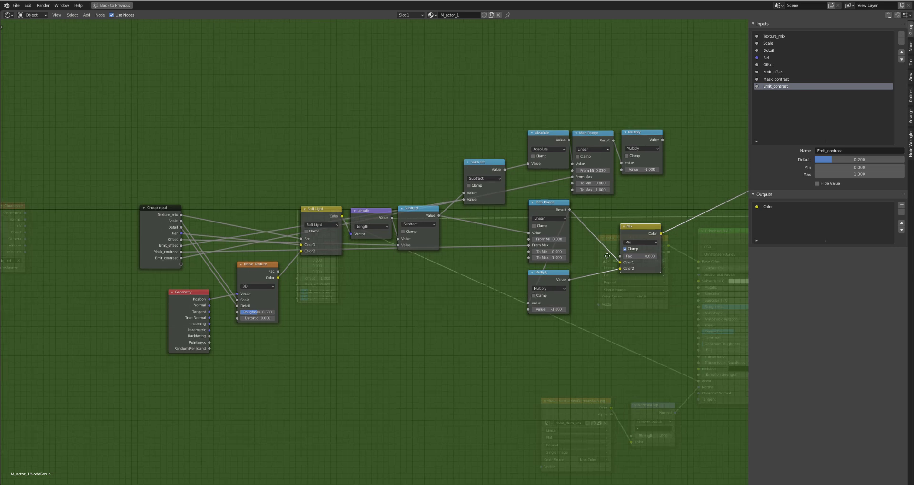
pyautogui.moveTo(619, 256); pyautogui.dragTo(178, 264)
pyautogui.click(169, 267)
pyautogui.click(768, 92)
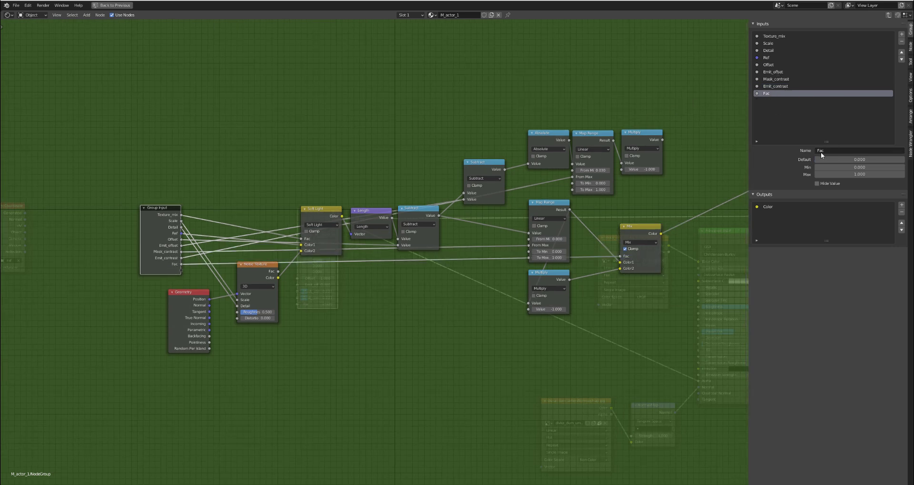
pyautogui.click(836, 151)
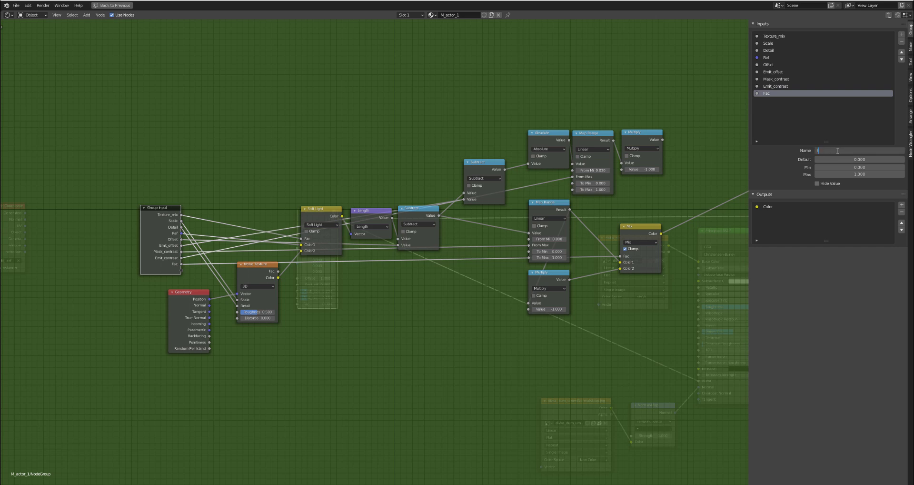
pyautogui.press('Return')
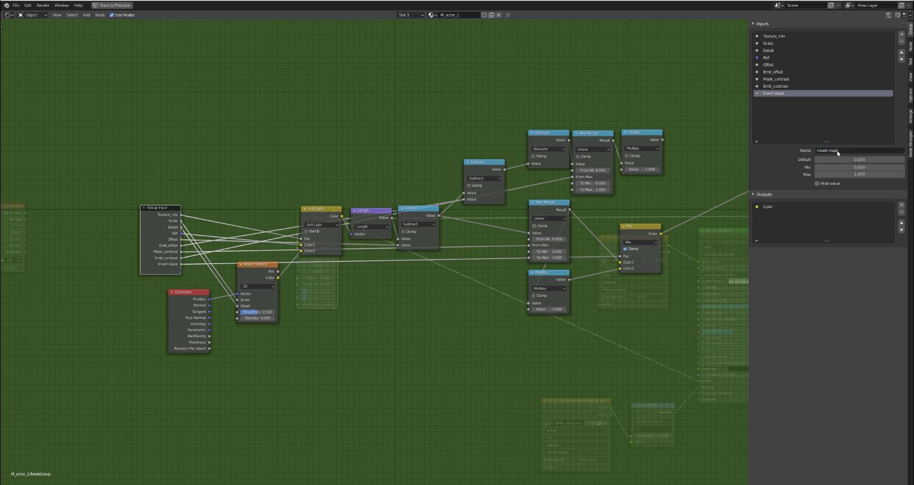
# - Insert a Clamp node between the Mix node and the Group Output
pyautogui.moveTo(514, 237); pyautogui.dragTo(350, 257, button='middle')
pyautogui.scroll(2, 481, 243)
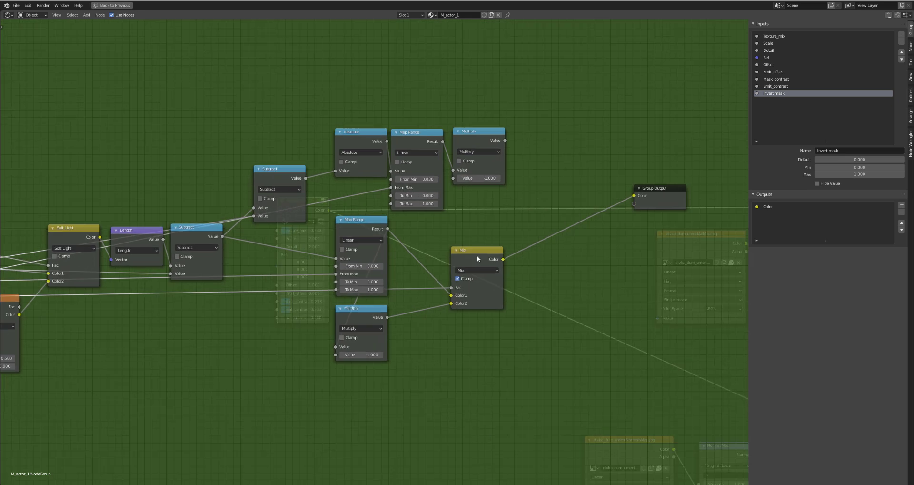
pyautogui.hotkey('shift', 'a')
pyautogui.moveTo(532, 277)
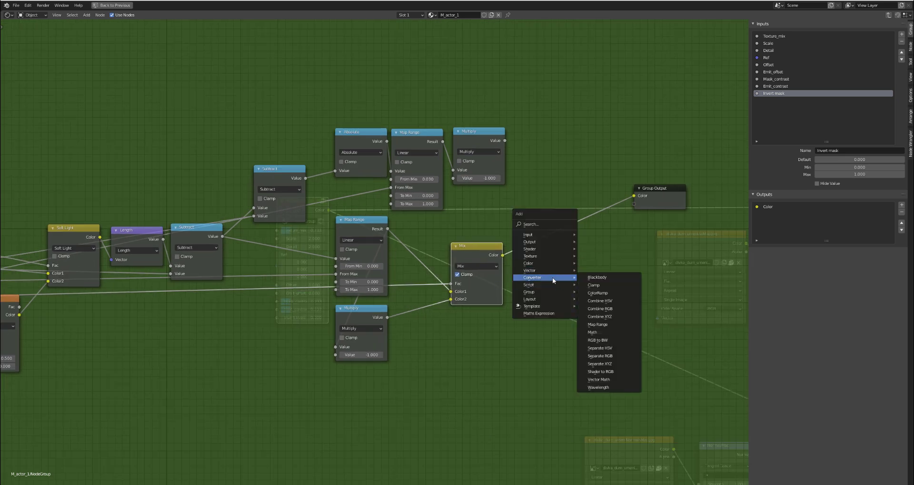
pyautogui.click(612, 284)
pyautogui.click(540, 243)
pyautogui.moveTo(556, 245); pyautogui.dragTo(549, 248)
# - Duplicate the Clamp node and connect the copy after the upper Multiply node
pyautogui.hotkey('shift', 'd')
pyautogui.click(556, 155)
pyautogui.moveTo(506, 140); pyautogui.dragTo(536, 183)
pyautogui.moveTo(556, 153); pyautogui.dragTo(540, 147)
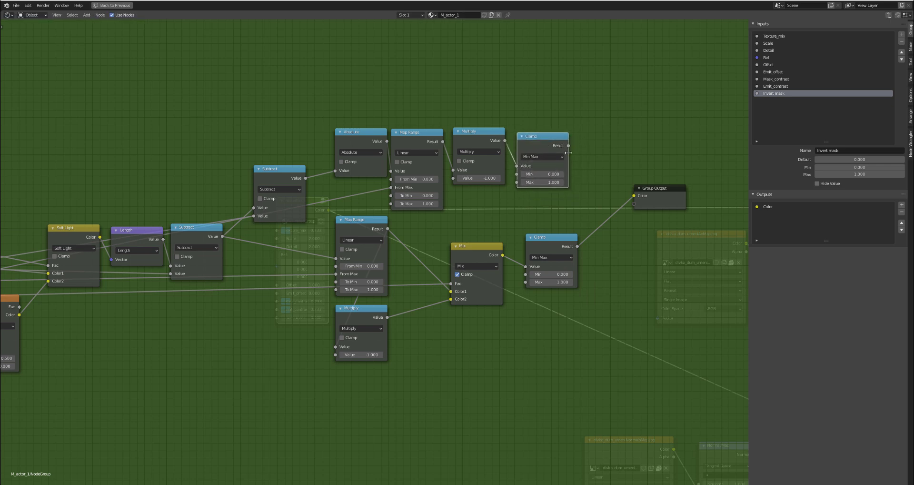
# - Replace the group's Color output with a new output fed by the lower Clamp's Result
pyautogui.moveTo(653, 194); pyautogui.dragTo(654, 215)
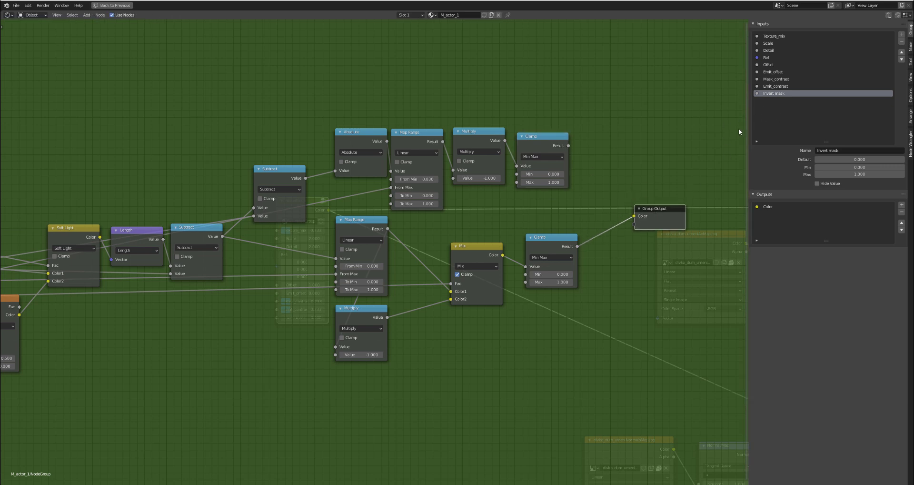
pyautogui.click(766, 207)
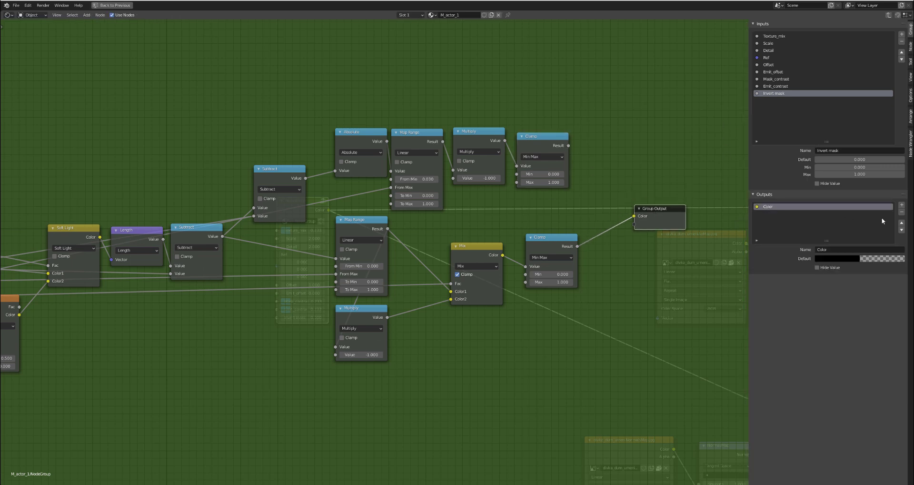
pyautogui.click(902, 212)
pyautogui.moveTo(577, 246); pyautogui.dragTo(636, 216)
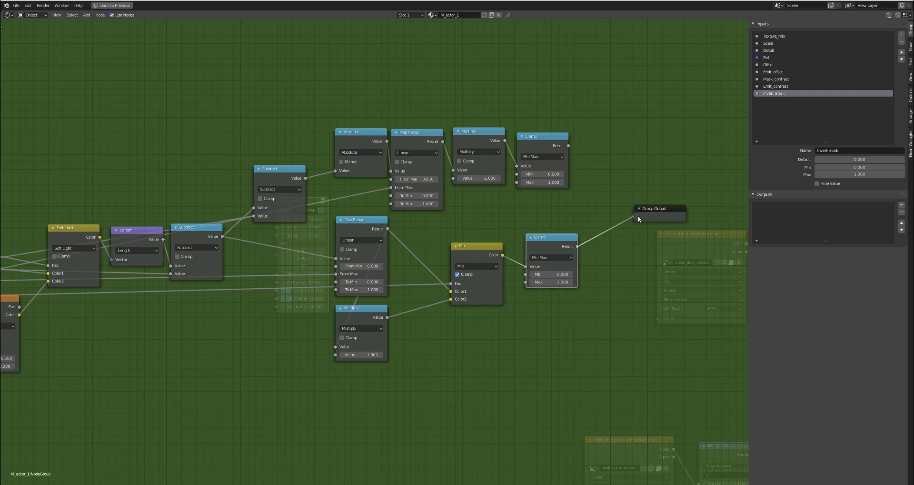
# - Rename the new Result output to alpha_mask
pyautogui.click(775, 209)
pyautogui.click(831, 250)
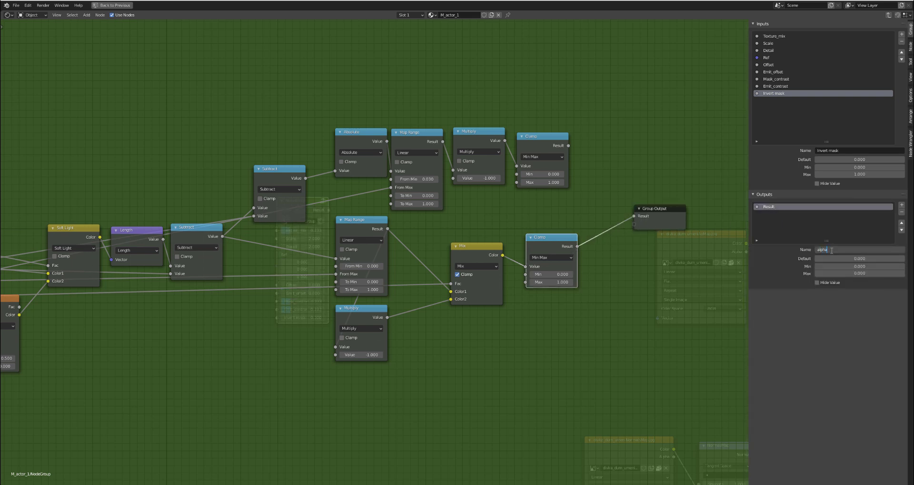
pyautogui.write('alpha_mask')
pyautogui.press('Return')
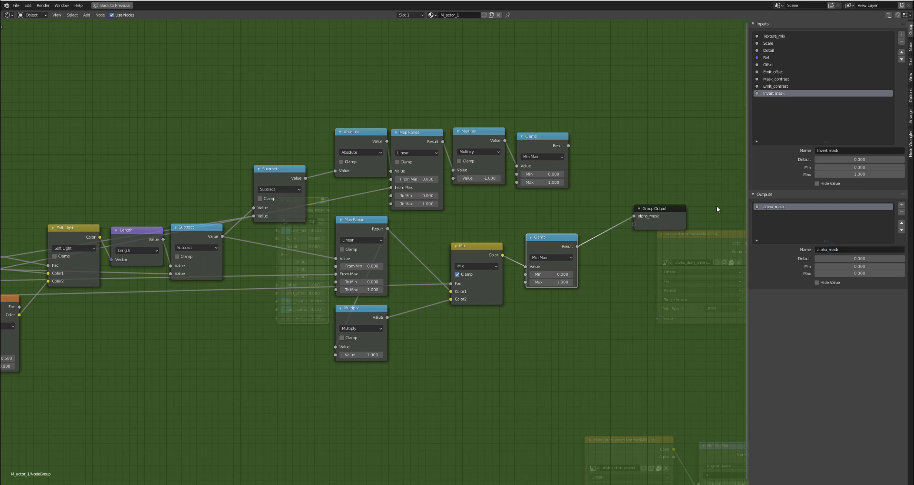
# - Move the Group Output lower and add a MixRGB node beside the upper Clamp
pyautogui.moveTo(555, 142); pyautogui.dragTo(551, 137)
pyautogui.moveTo(657, 209); pyautogui.dragTo(655, 242)
pyautogui.hotkey('shift', 'a')
pyautogui.moveTo(585, 154)
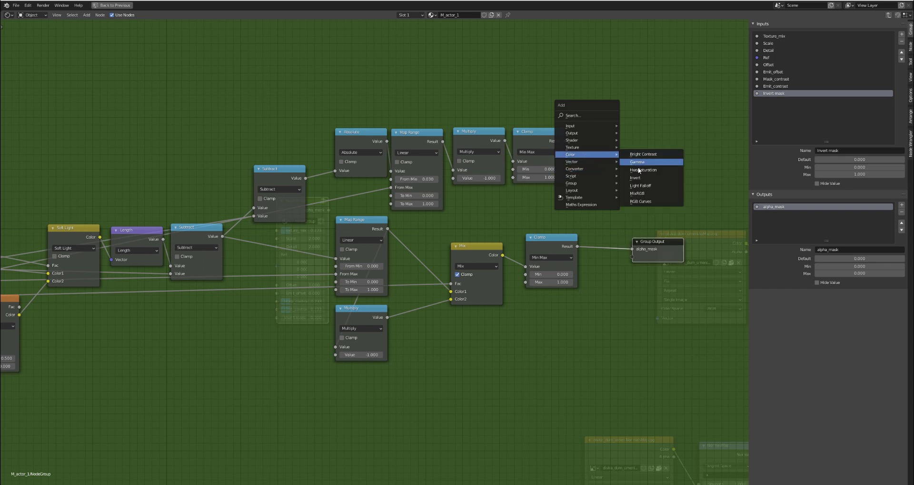
pyautogui.click(636, 193)
pyautogui.click(583, 132)
# - Set the new MixRGB node to Multiply with factor 1.0 and a green Color1, wired from the upper Clamp to the Group Output
pyautogui.moveTo(565, 141); pyautogui.dragTo(665, 156)
pyautogui.click(610, 158)
pyautogui.click(606, 186)
pyautogui.click(619, 183)
pyautogui.moveTo(654, 244); pyautogui.dragTo(687, 158)
# - Rename the group's new Color output to Emit and set its default color to bright green
pyautogui.click(767, 213)
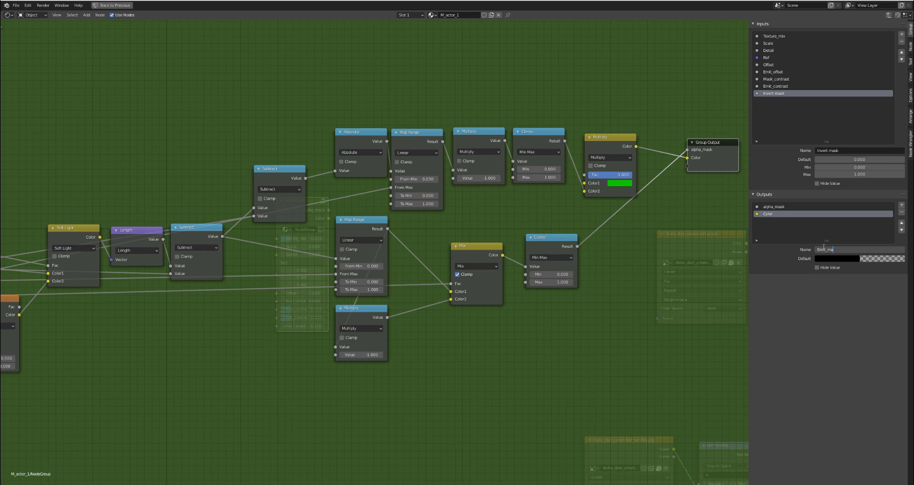
pyautogui.press('Return')
pyautogui.click(843, 261)
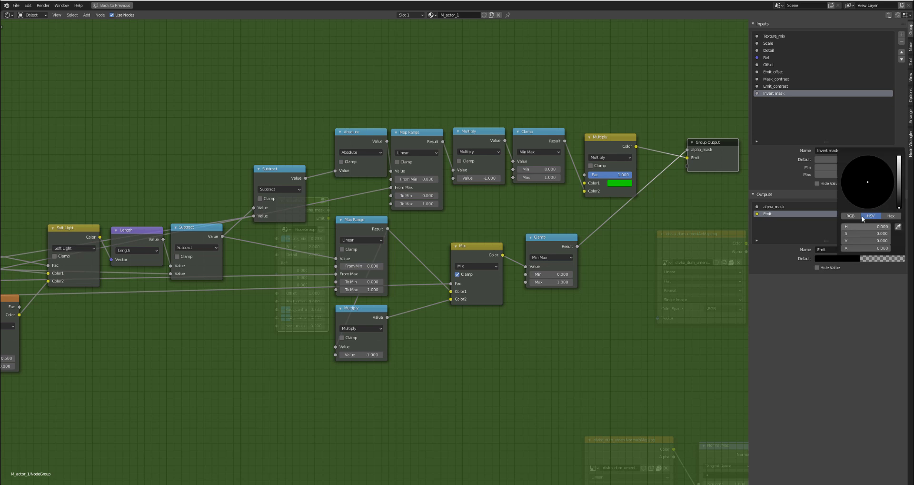
pyautogui.scroll(20, 879, 183)
pyautogui.moveTo(877, 180); pyautogui.dragTo(841, 172)
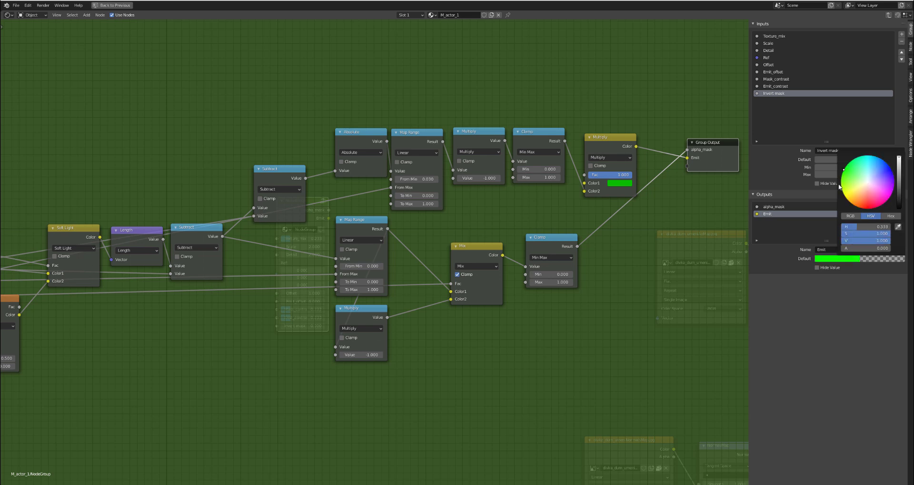
# - Expose the color Multiply node's Color1 as a group input named Emit_color
pyautogui.moveTo(614, 143); pyautogui.dragTo(609, 140)
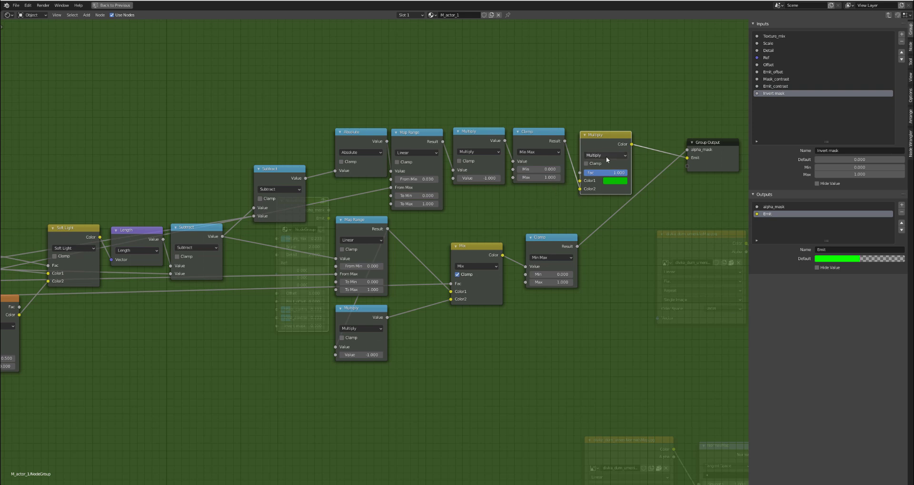
pyautogui.moveTo(608, 141); pyautogui.dragTo(604, 142)
pyautogui.scroll(-5, 576, 185)
pyautogui.moveTo(480, 217); pyautogui.dragTo(525, 214, button='middle')
pyautogui.moveTo(621, 179); pyautogui.dragTo(161, 262)
pyautogui.scroll(2, 145, 268)
pyautogui.click(145, 267)
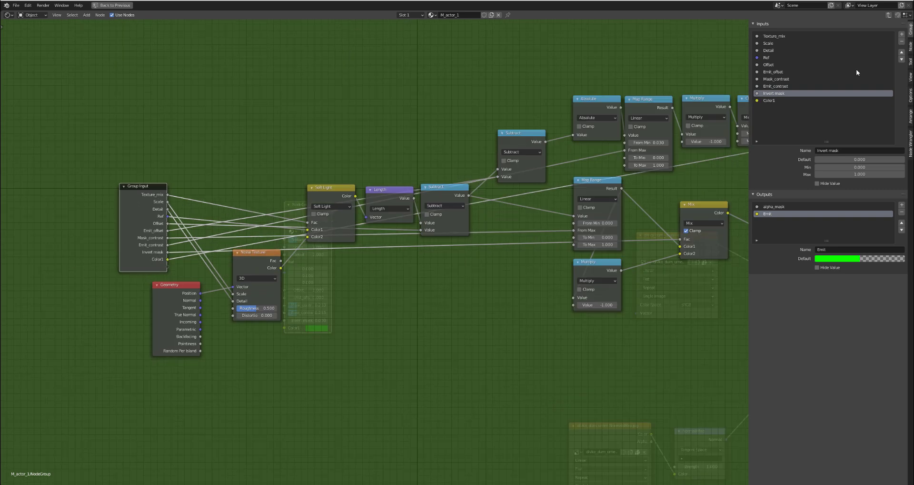
pyautogui.click(826, 100)
pyautogui.click(829, 149)
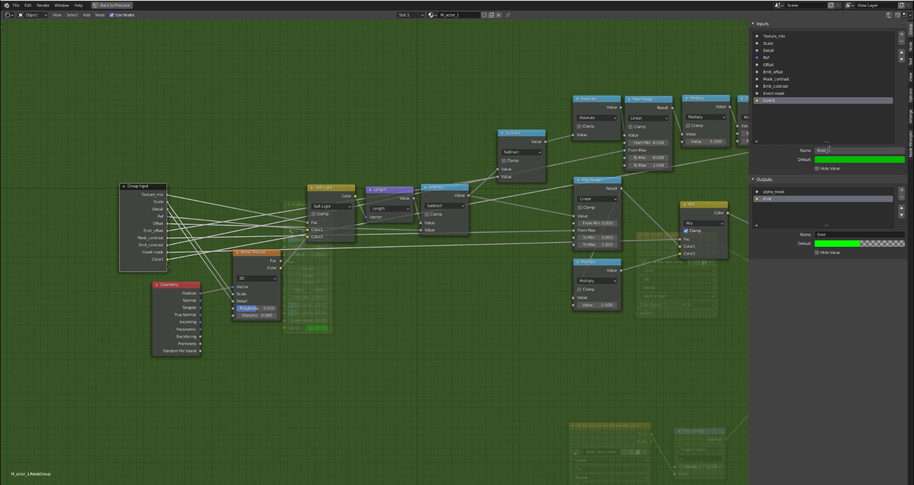
pyautogui.write('Emit_color')
pyautogui.press('Return')
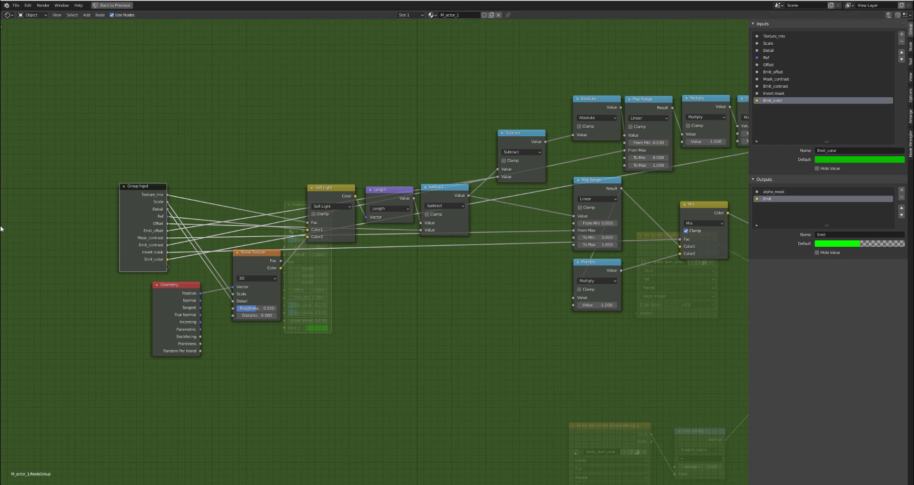
# - Leave the node group and restore the full workspace layout with the 3D view
pyautogui.moveTo(145, 225); pyautogui.dragTo(144, 223)
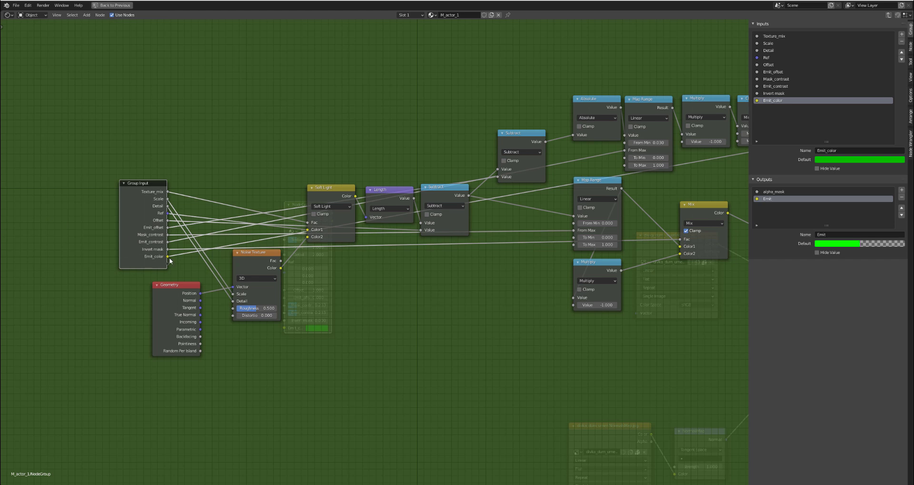
pyautogui.click(889, 15)
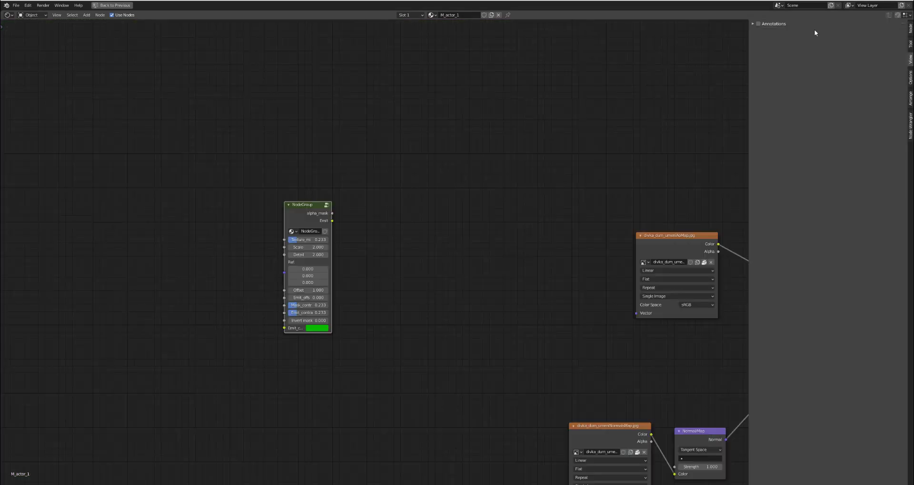
pyautogui.click(113, 5)
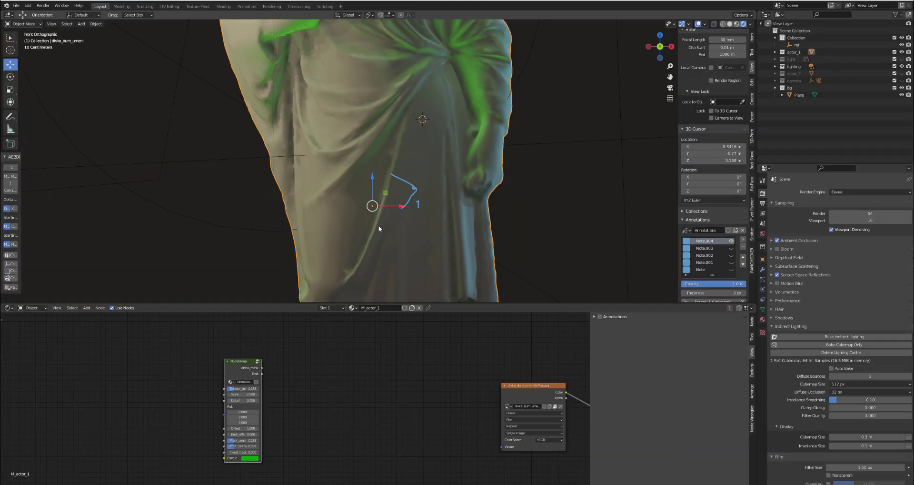
# - Place the node group next to the Texture Coordinate node and link the latter's Object output to Ref
pyautogui.scroll(4, 230, 393)
pyautogui.moveTo(230, 350); pyautogui.dragTo(269, 368)
pyautogui.scroll(-10, 271, 369)
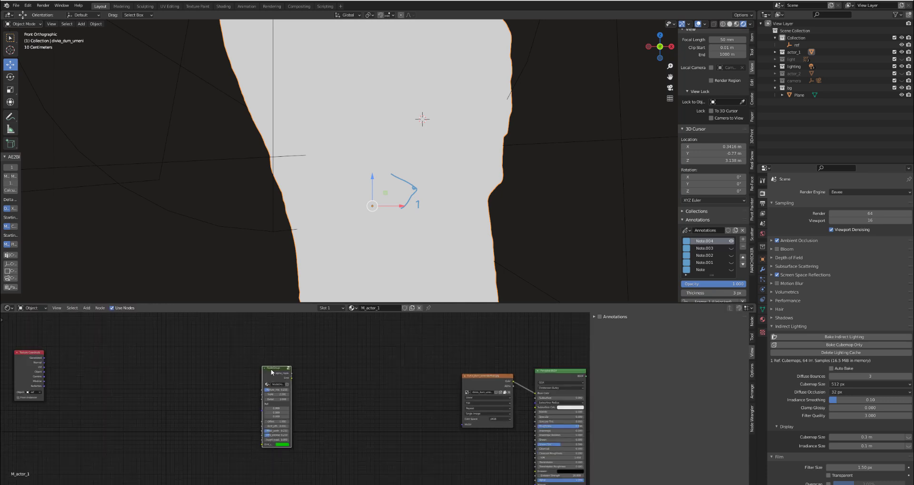
pyautogui.moveTo(272, 371); pyautogui.dragTo(350, 369, button='middle')
pyautogui.scroll(4, 349, 369)
pyautogui.moveTo(349, 369); pyautogui.dragTo(162, 417)
pyautogui.scroll(4, 87, 378)
pyautogui.scroll(2, 87, 378)
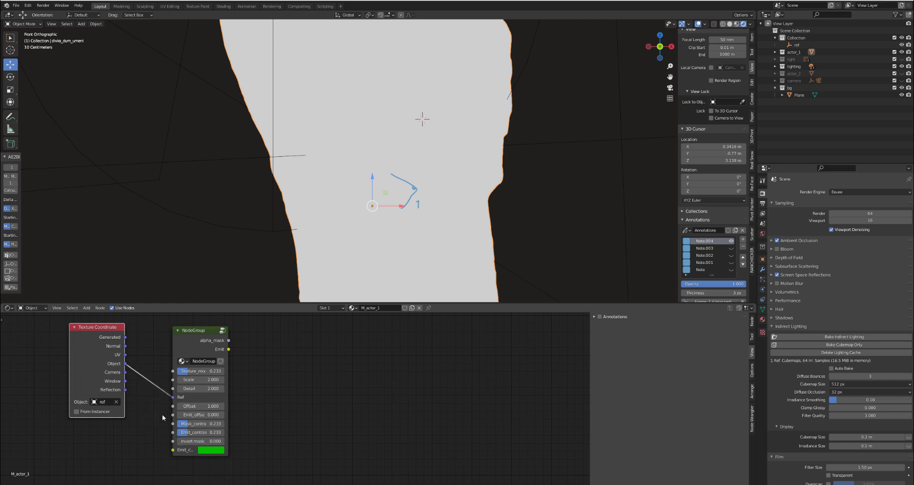
# - Preview the group's alpha_mask on the statue and set Texture_mix to 0.208, Scale to 1.8 and Detail to 1.8
pyautogui.keyDown('ctrl'); pyautogui.keyDown('shift'); pyautogui.click(190, 345); pyautogui.keyUp('shift'); pyautogui.keyUp('ctrl')
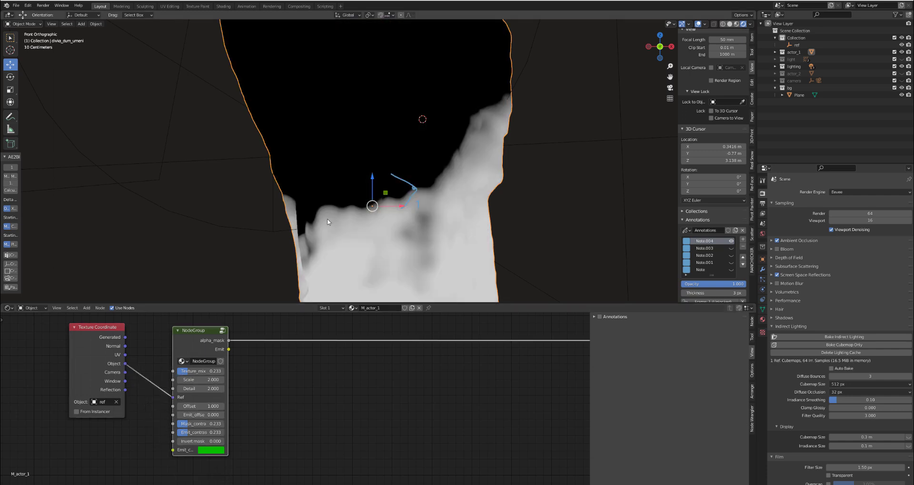
pyautogui.scroll(1, 184, 379)
pyautogui.moveTo(205, 369); pyautogui.dragTo(182, 391)
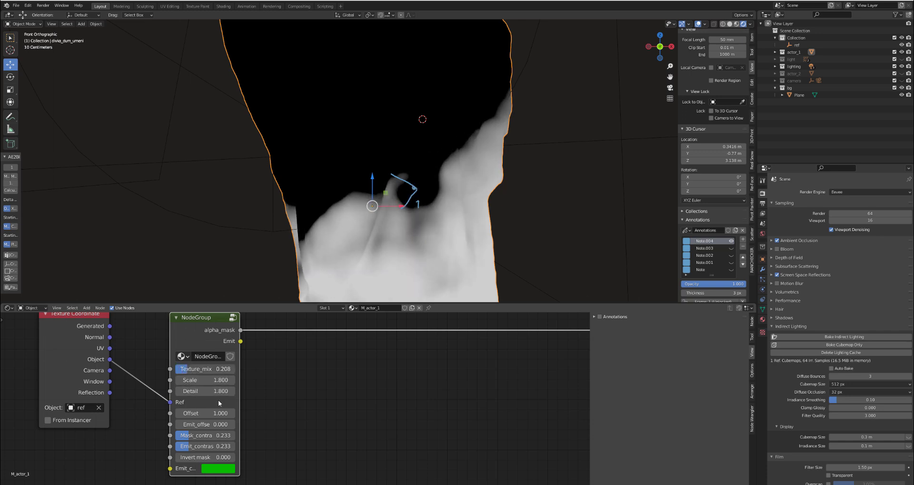
# - Set the node group's Mask_contrast to 0.008 and Invert mask to 1.0
pyautogui.moveTo(226, 403); pyautogui.dragTo(265, 374, button='middle')
pyautogui.scroll(1, 264, 374)
pyautogui.moveTo(265, 384); pyautogui.dragTo(264, 384)
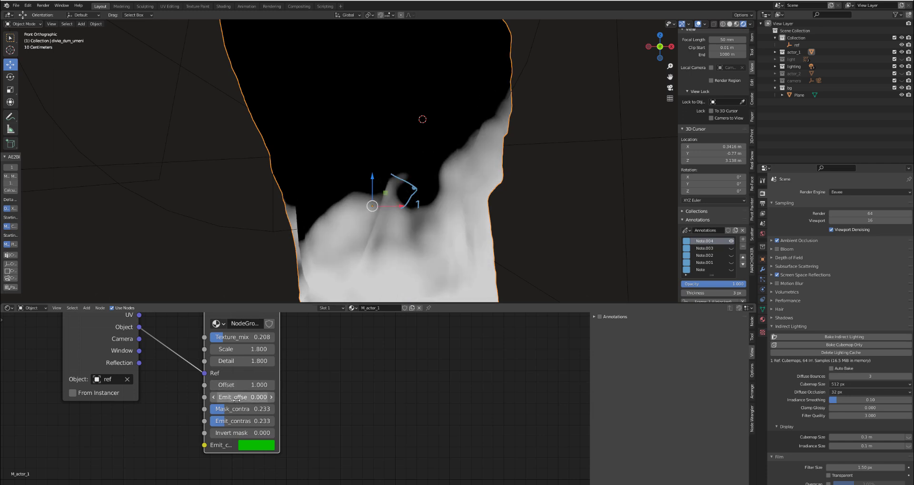
pyautogui.scroll(-1, 245, 409)
pyautogui.moveTo(244, 410); pyautogui.dragTo(275, 432)
# - Preview the group's Emit output on the statue and set Emit_contrast to 0.242
pyautogui.moveTo(232, 320); pyautogui.dragTo(213, 357, button='middle')
pyautogui.keyDown('ctrl'); pyautogui.keyDown('shift'); pyautogui.click(215, 359); pyautogui.keyUp('shift'); pyautogui.keyUp('ctrl')
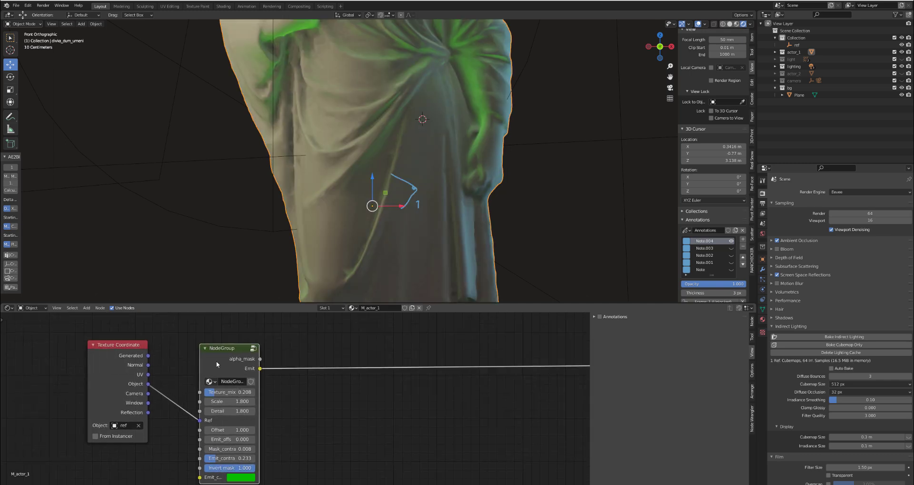
pyautogui.scroll(-2, 399, 171)
pyautogui.moveTo(222, 476); pyautogui.dragTo(239, 431, button='middle')
pyautogui.scroll(3, 239, 431)
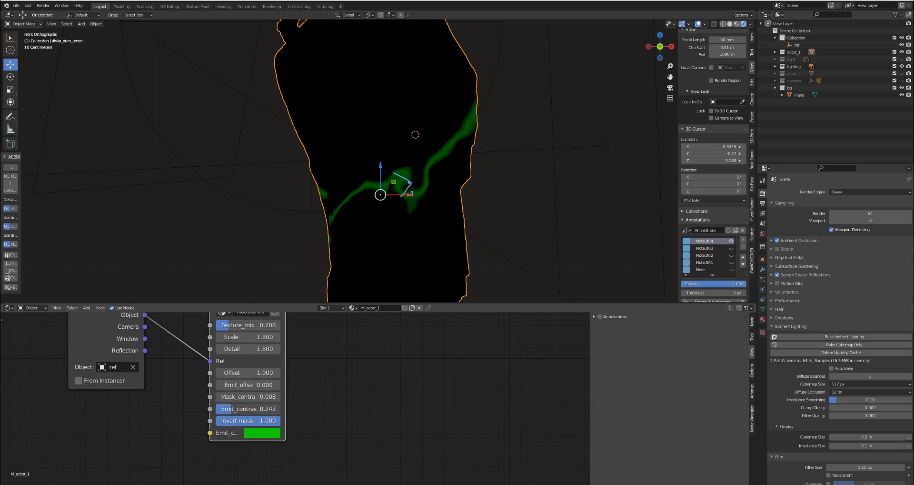
# - Set the node group's Emit_offset to -0.040 and Emit_contrast to 0.108
pyautogui.moveTo(234, 408); pyautogui.dragTo(237, 384)
pyautogui.scroll(-5, 292, 433)
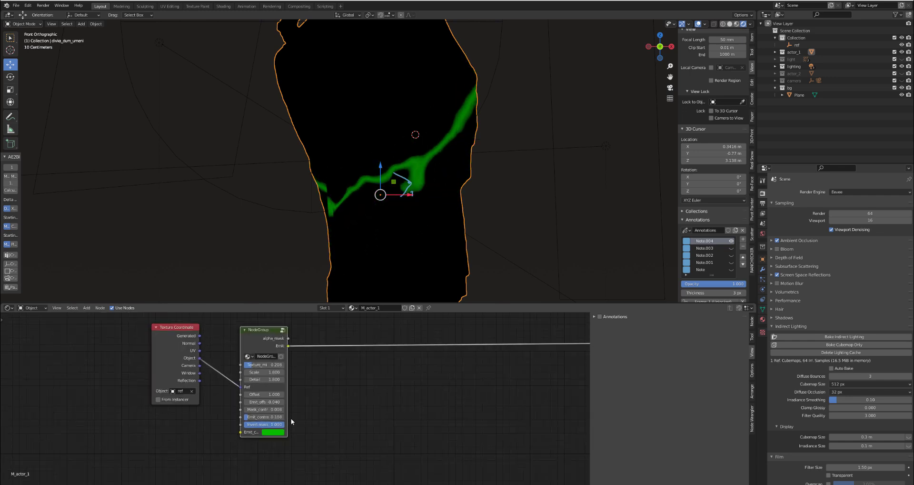
# - Rename the node group to MF_LokiEffect
pyautogui.scroll(4, 264, 370)
pyautogui.click(262, 350)
pyautogui.write('MF_Loki')
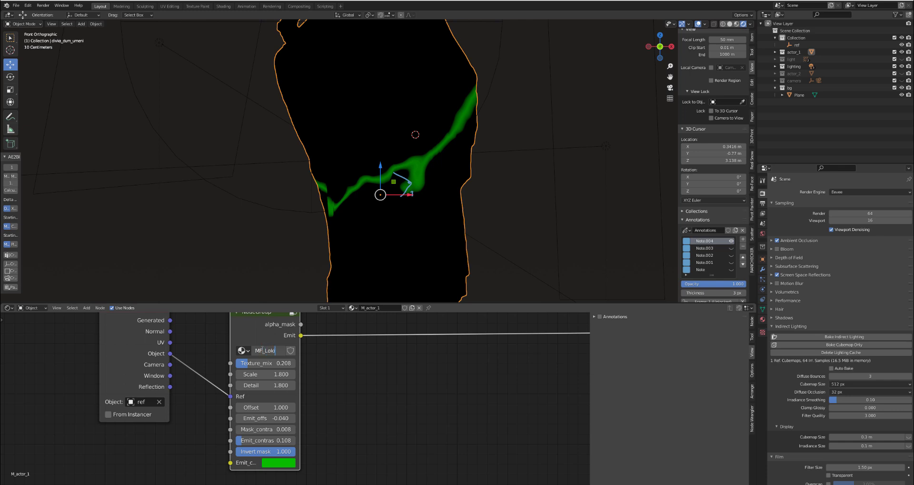
pyautogui.write('Effect')
pyautogui.press('Return')
# - Add a fresh instance of the MF_LokiEffect group to the M_actor_1 material and delete the original group node
pyautogui.scroll(-2, 263, 350)
pyautogui.moveTo(250, 323); pyautogui.dragTo(243, 321)
pyautogui.click(272, 347)
pyautogui.hotkey('shift', 'a')
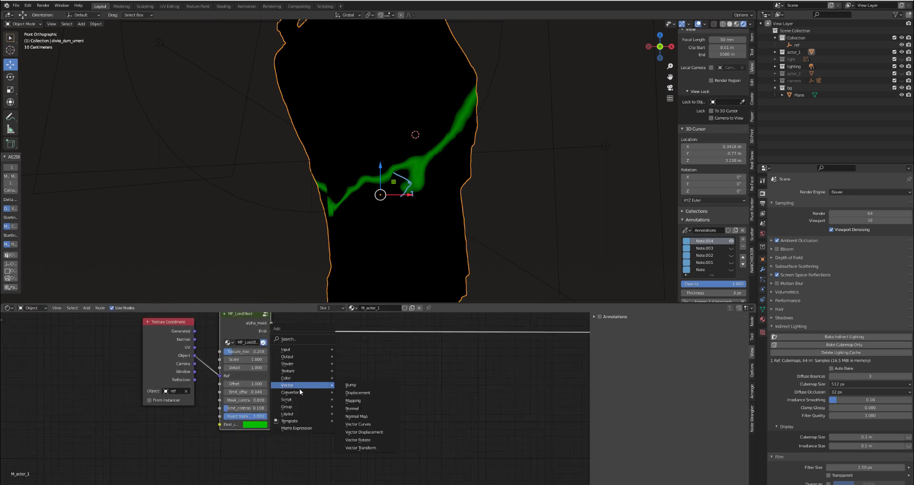
pyautogui.moveTo(331, 408)
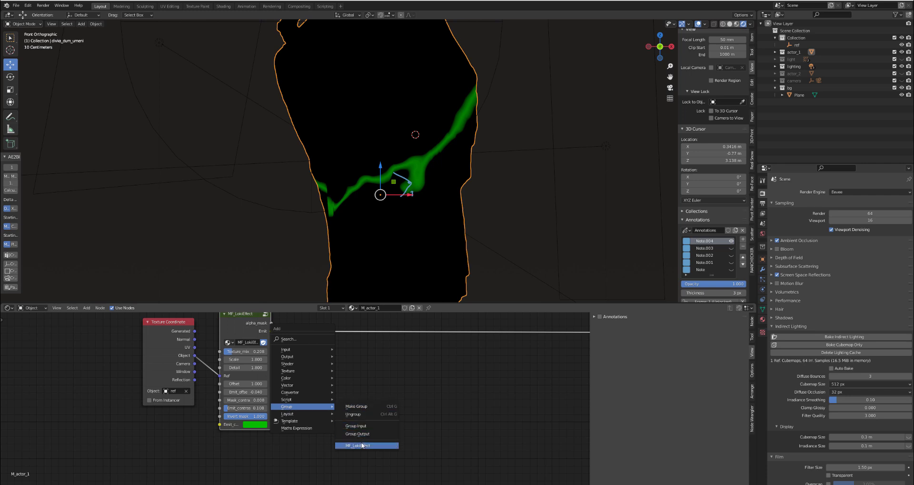
pyautogui.click(362, 444)
pyautogui.moveTo(330, 354)
pyautogui.mouseDown()
pyautogui.moveTo(295, 356)
pyautogui.moveTo(340, 354)
pyautogui.mouseUp()
pyautogui.scroll(-2, 292, 401)
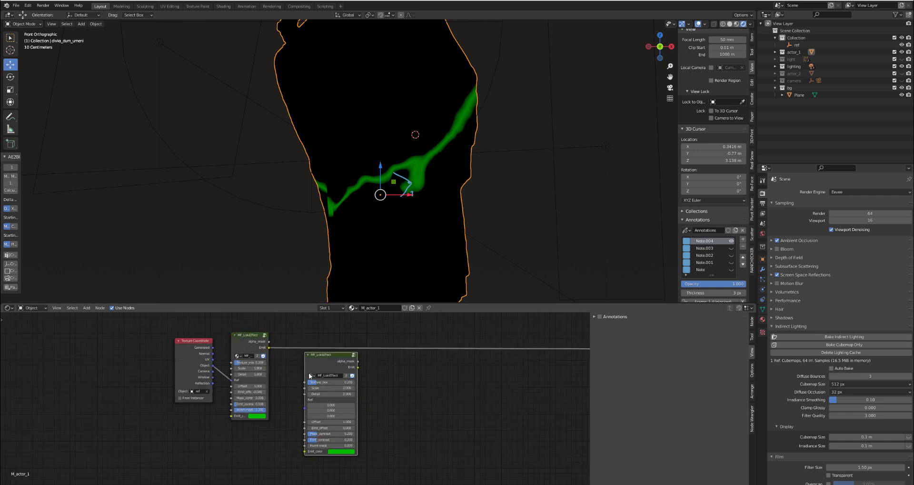
pyautogui.click(248, 342)
pyautogui.press('x')
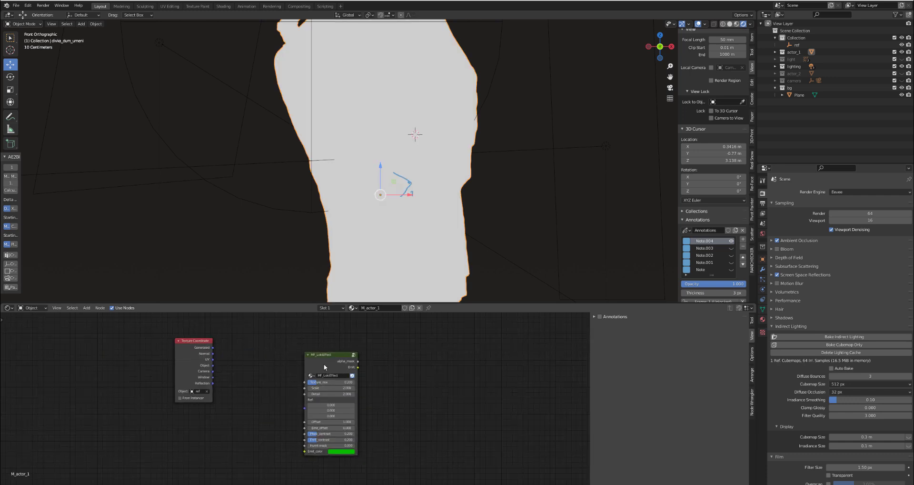
# - Arrange MF_LokiEffect and the Texture Coordinate node nearer the main shader and link the Object output to the group's Ref
pyautogui.moveTo(311, 366); pyautogui.dragTo(416, 356)
pyautogui.moveTo(189, 355); pyautogui.dragTo(346, 367)
pyautogui.scroll(-2, 355, 374)
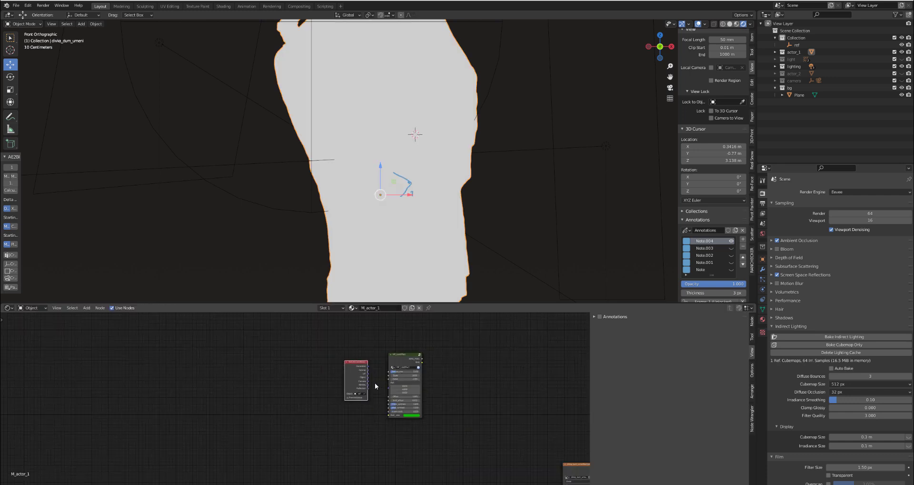
pyautogui.moveTo(380, 387); pyautogui.dragTo(204, 365, button='middle')
pyautogui.moveTo(174, 324); pyautogui.dragTo(224, 370)
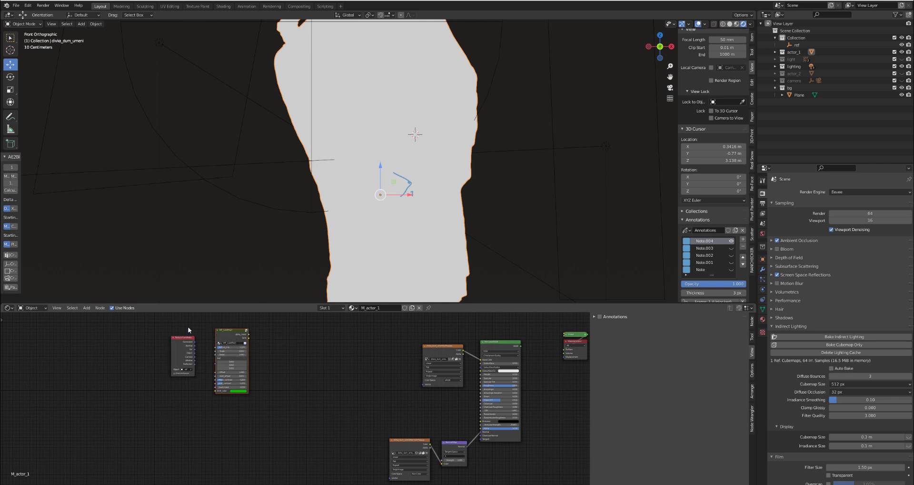
pyautogui.moveTo(228, 332); pyautogui.dragTo(334, 415)
pyautogui.scroll(2, 288, 378)
pyautogui.scroll(2, 295, 380)
pyautogui.moveTo(394, 369); pyautogui.dragTo(261, 339, button='middle')
pyautogui.scroll(-1, 263, 336)
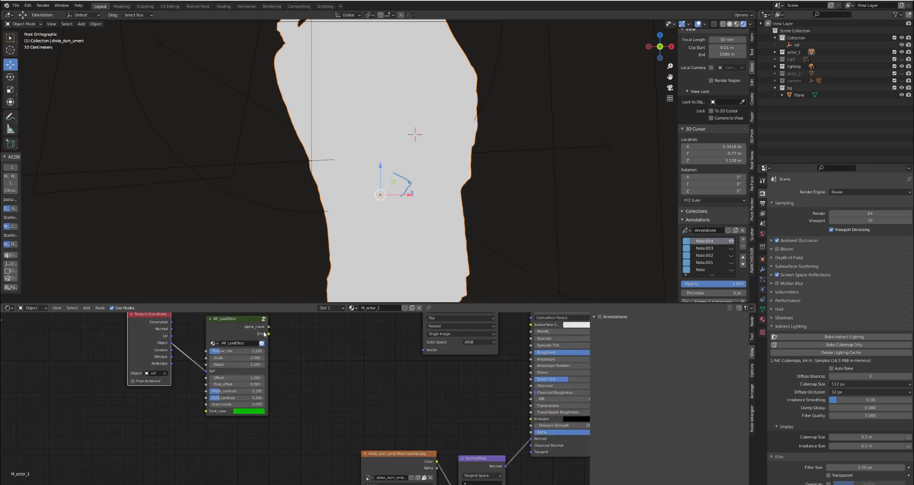
# - Link the group's alpha_mask output to the Alpha input of the first statue's main shader
pyautogui.moveTo(269, 327); pyautogui.dragTo(531, 432)
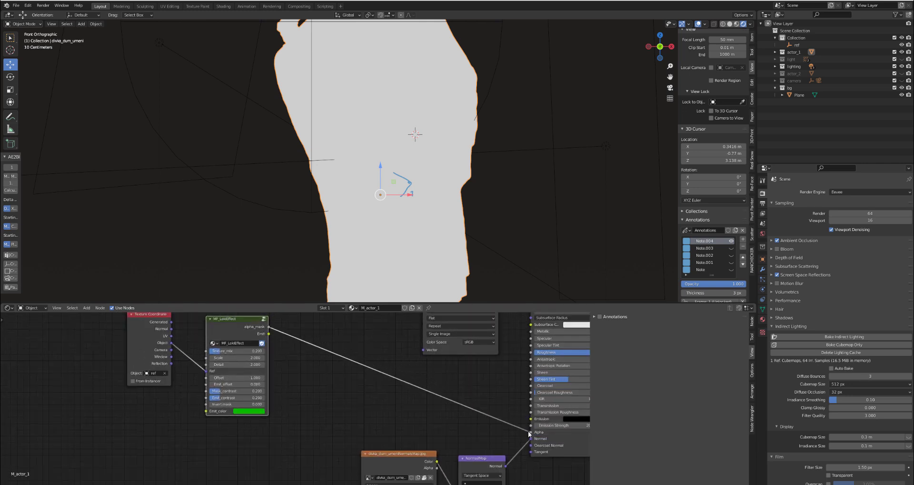
pyautogui.moveTo(490, 424); pyautogui.dragTo(367, 408, button='middle')
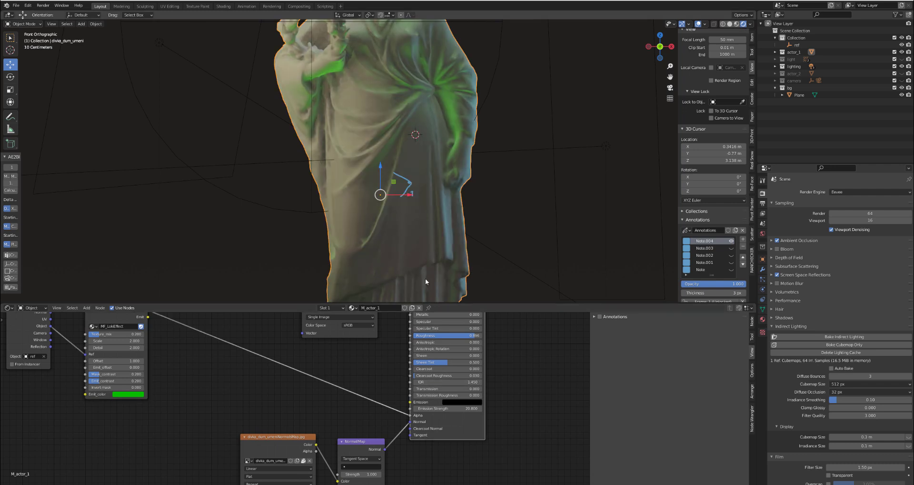
pyautogui.scroll(-5, 445, 194)
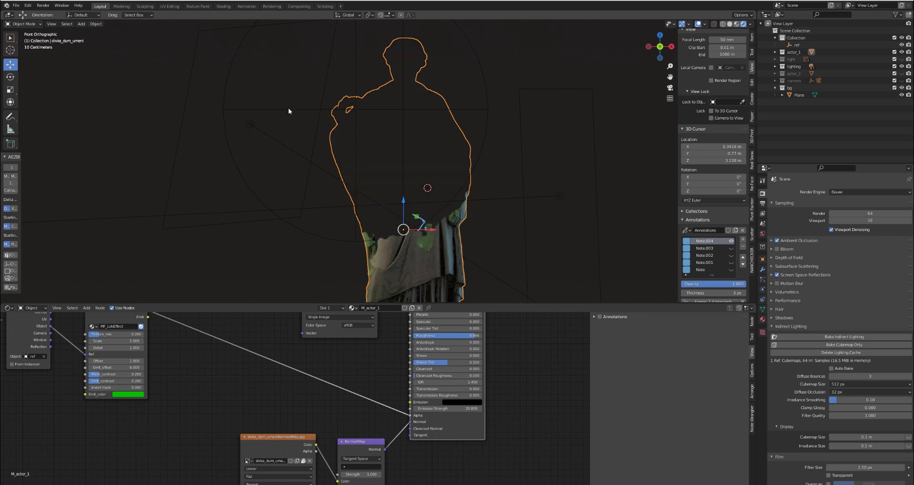
# - Move the ref empty up and to the left of the statue's head to test the mask, and reselect the statue
pyautogui.click(288, 109)
pyautogui.press('g')
pyautogui.click(365, 118)
pyautogui.press('g')
pyautogui.click(397, 145)
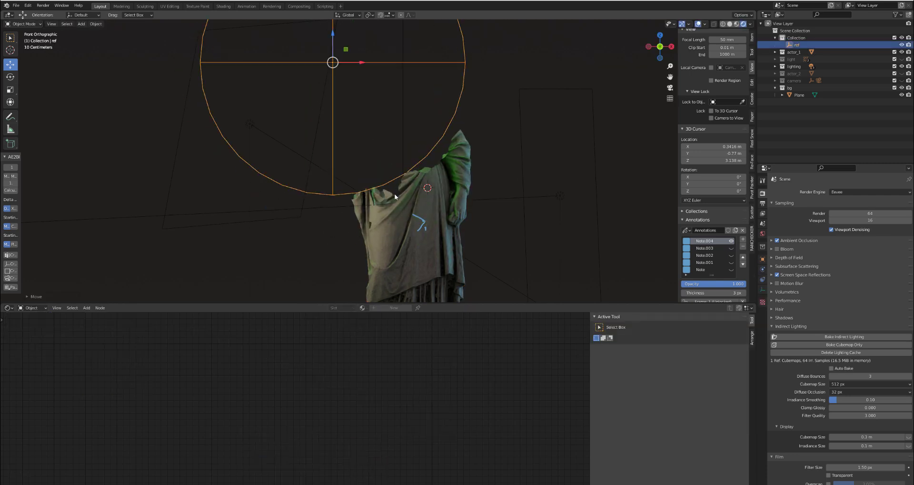
pyautogui.click(395, 189)
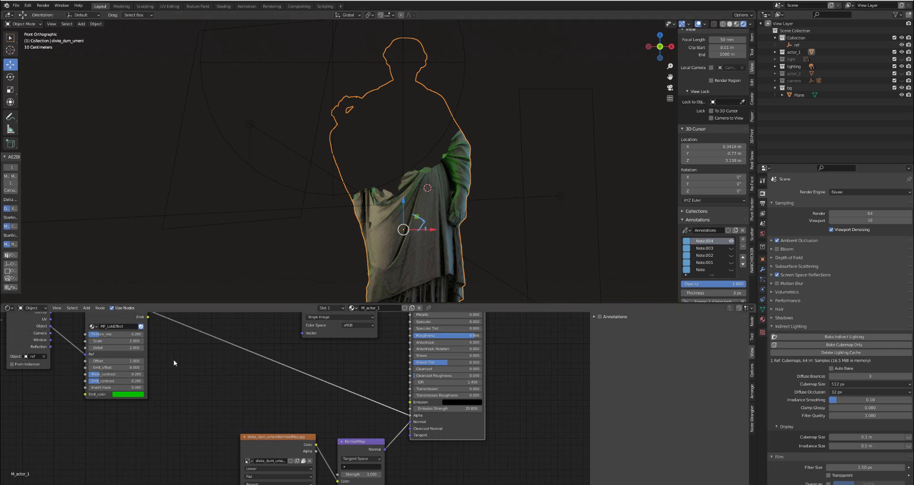
# - Link the group's Emit output to the Emission input of the first statue's main shader
pyautogui.moveTo(166, 353); pyautogui.dragTo(224, 373, button='middle')
pyautogui.moveTo(215, 348)
pyautogui.mouseDown()
pyautogui.moveTo(365, 445)
pyautogui.moveTo(407, 431)
pyautogui.moveTo(479, 434)
pyautogui.mouseUp()
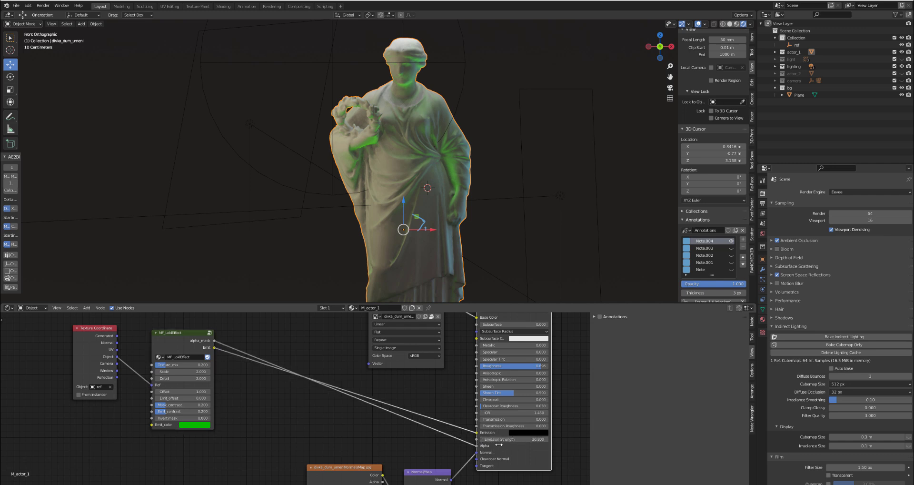
pyautogui.scroll(3, 519, 441)
pyautogui.click(530, 438)
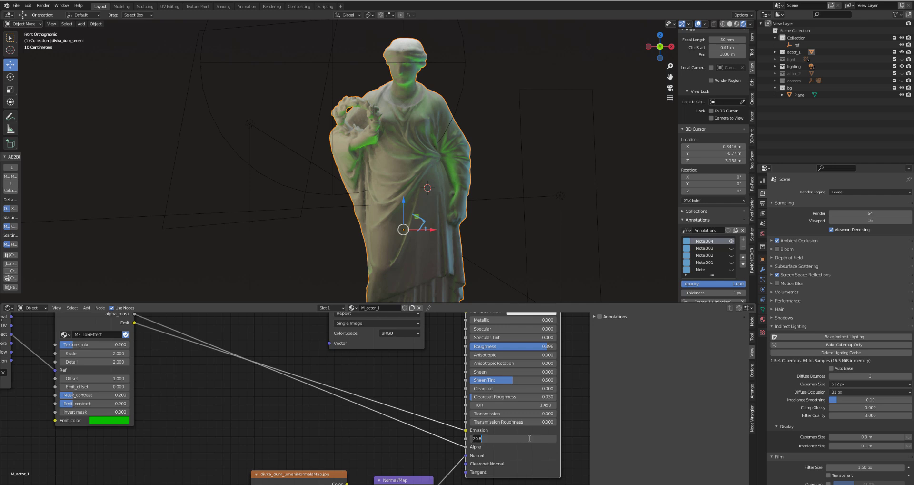
pyautogui.press('Return')
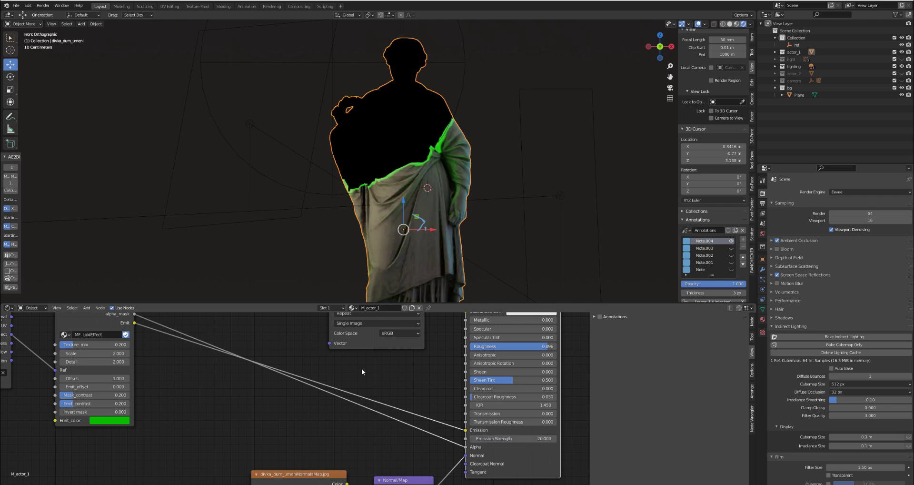
# - Set MF_LokiEffect's Emit_offset to 0.110 to widen the glowing edge, and deselect the statue
pyautogui.scroll(3, 416, 142)
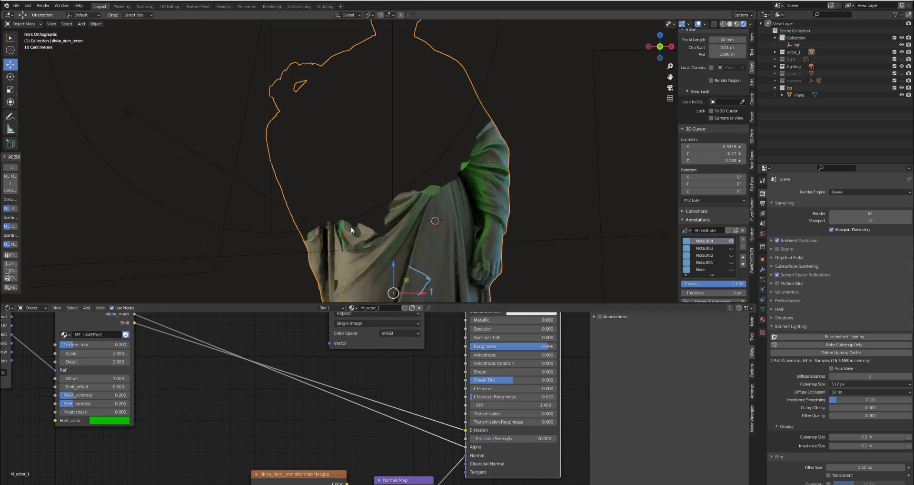
pyautogui.moveTo(224, 376); pyautogui.dragTo(369, 392, button='middle')
pyautogui.scroll(2, 286, 381)
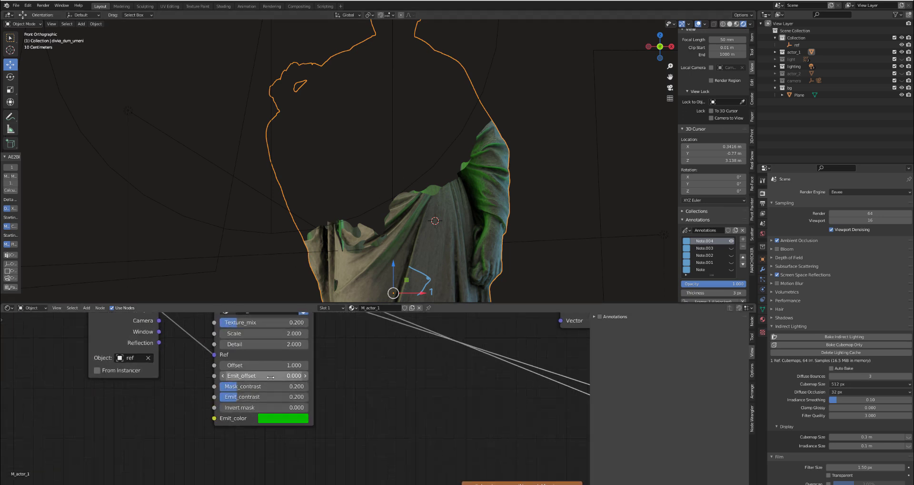
pyautogui.moveTo(249, 376); pyautogui.dragTo(269, 376)
pyautogui.scroll(-2, 366, 365)
pyautogui.hotkey('alt', 'a')
pyautogui.moveTo(308, 377); pyautogui.dragTo(308, 401, button='middle')
pyautogui.scroll(1, 286, 365)
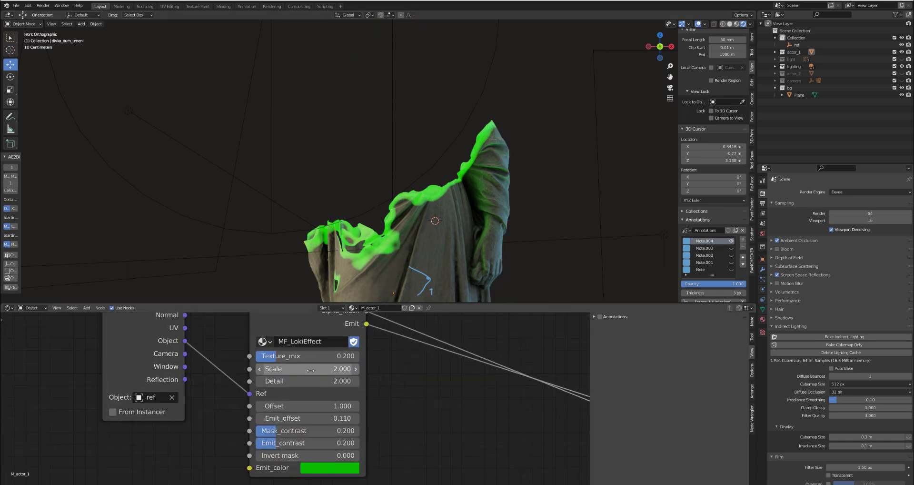
# - Set MF_LokiEffect's Texture_mix to 0.104 and Scale to 3.4, and bring it closer to the Texture Coordinate node
pyautogui.moveTo(310, 356); pyautogui.dragTo(330, 368)
pyautogui.scroll(-5, 391, 167)
pyautogui.scroll(-4, 406, 395)
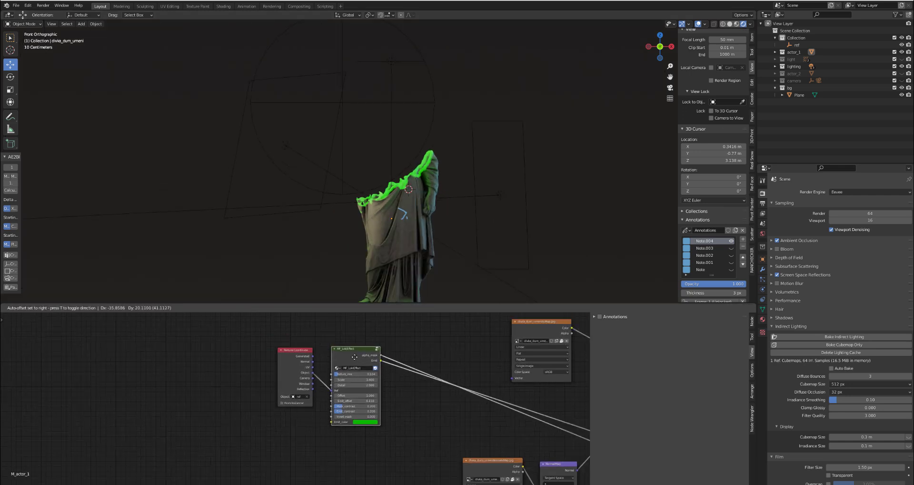
pyautogui.scroll(3, 317, 389)
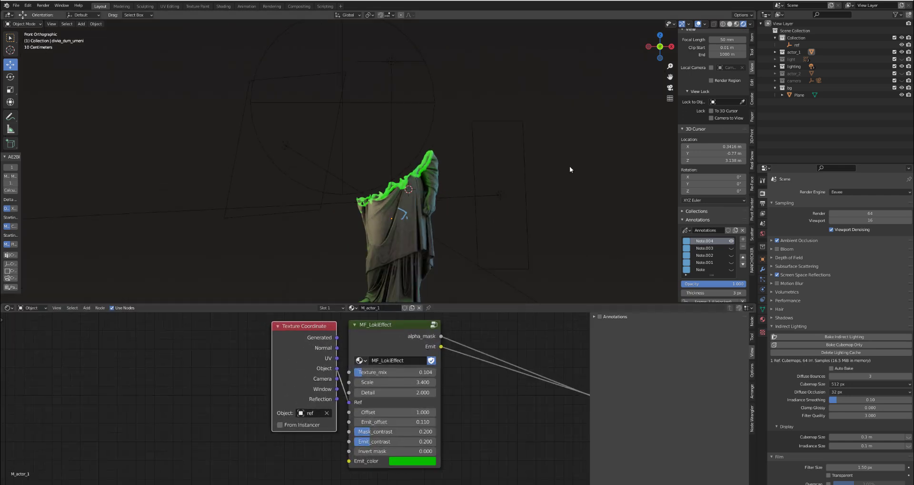
# - Show the actor_2 statue and copy the Texture Coordinate and MF_LokiEffect nodes from the first statue's material
pyautogui.click(901, 73)
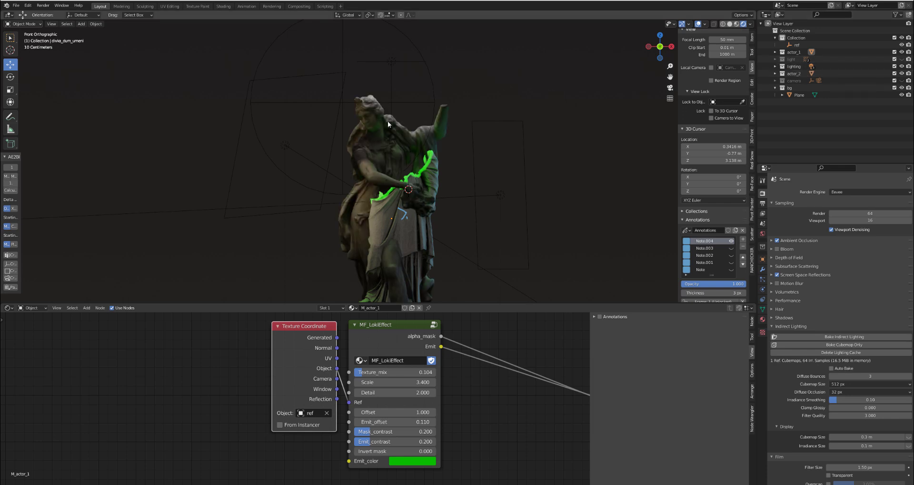
pyautogui.click(367, 130)
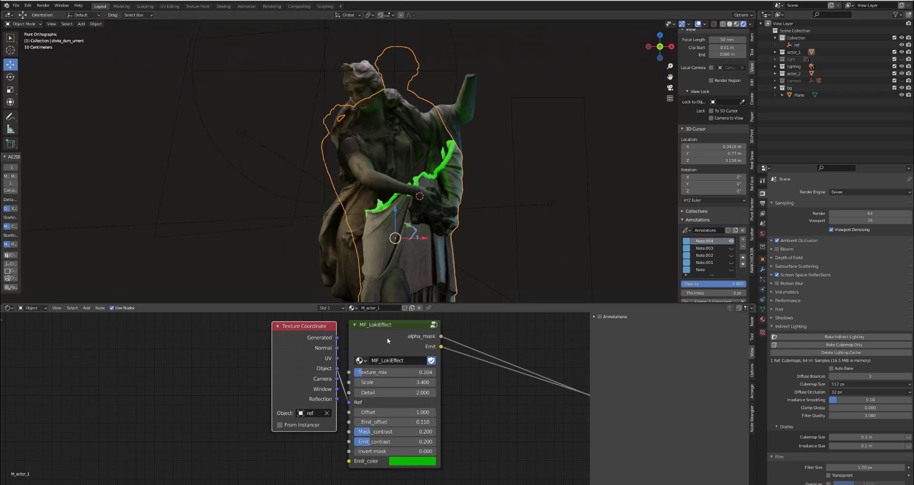
pyautogui.keyDown('shift'); pyautogui.click(304, 348); pyautogui.keyUp('shift')
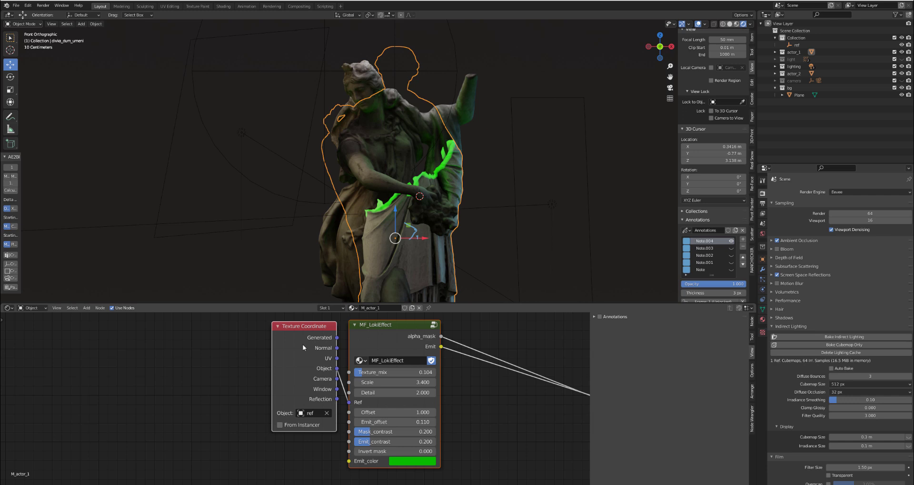
pyautogui.rightClick(303, 347)
pyautogui.click(285, 368)
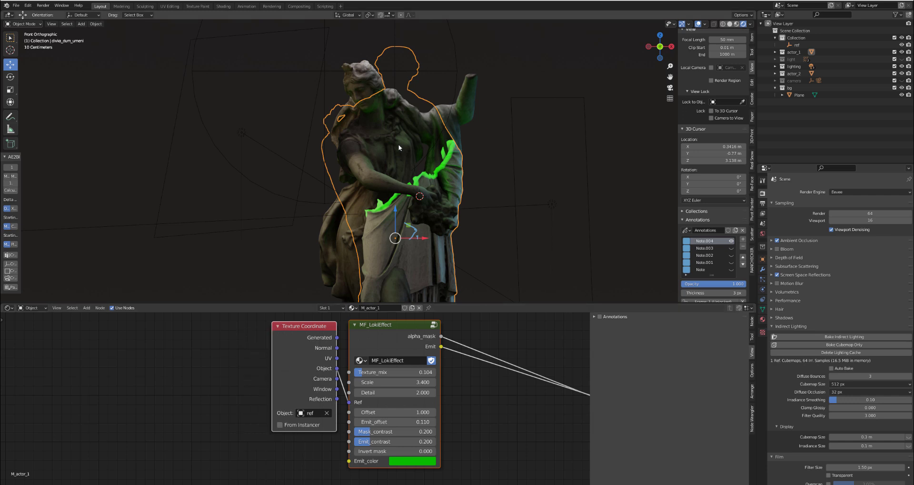
# - Paste the copied nodes into the second statue's M_actor2 material and place them beside its main shader
pyautogui.click(399, 139)
pyautogui.scroll(-6, 267, 377)
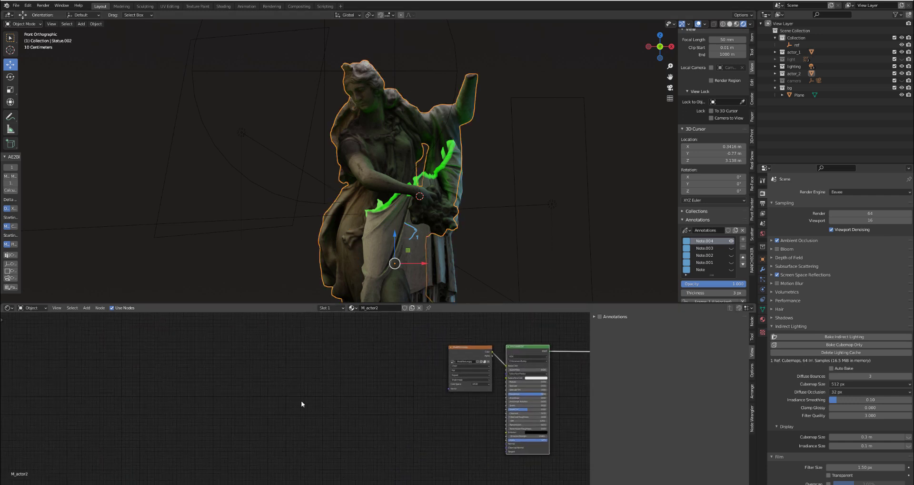
pyautogui.hotkey('ctrl', 'v')
pyautogui.moveTo(449, 384); pyautogui.dragTo(323, 383)
pyautogui.moveTo(372, 376); pyautogui.dragTo(258, 352, button='middle')
pyautogui.scroll(8, 258, 351)
pyautogui.moveTo(257, 350); pyautogui.dragTo(318, 423)
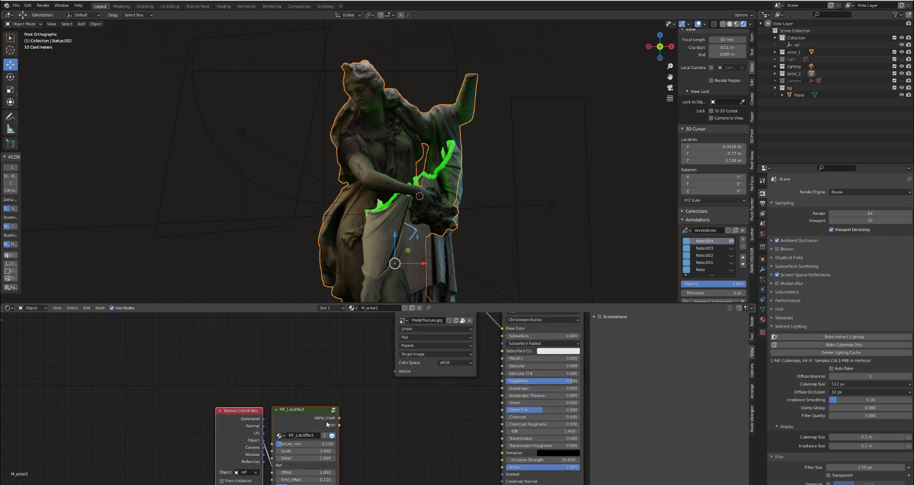
# - In M_actor2, link alpha_mask to the shader's Alpha and Emit to its Emission
pyautogui.moveTo(321, 422); pyautogui.dragTo(195, 357, button='middle')
pyautogui.scroll(3, 211, 354)
pyautogui.moveTo(212, 350)
pyautogui.mouseDown()
pyautogui.moveTo(386, 417)
pyautogui.moveTo(419, 402)
pyautogui.moveTo(418, 411)
pyautogui.mouseUp()
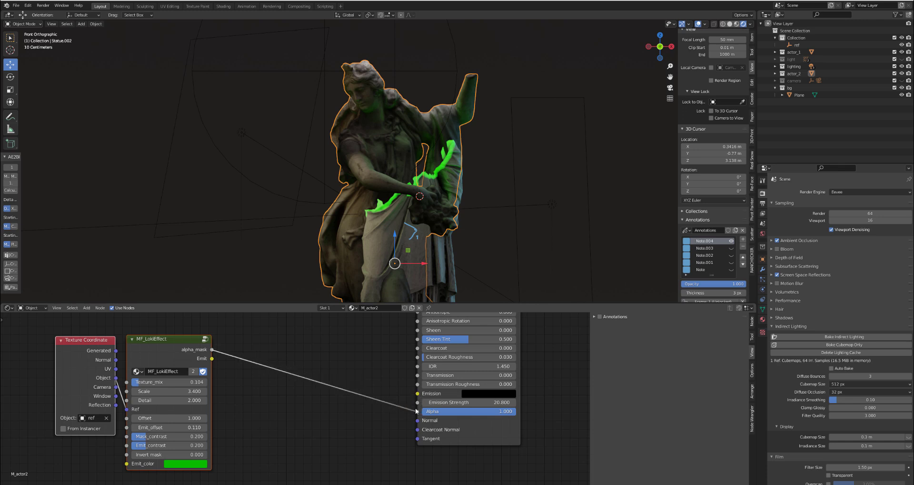
pyautogui.moveTo(212, 359); pyautogui.dragTo(417, 393)
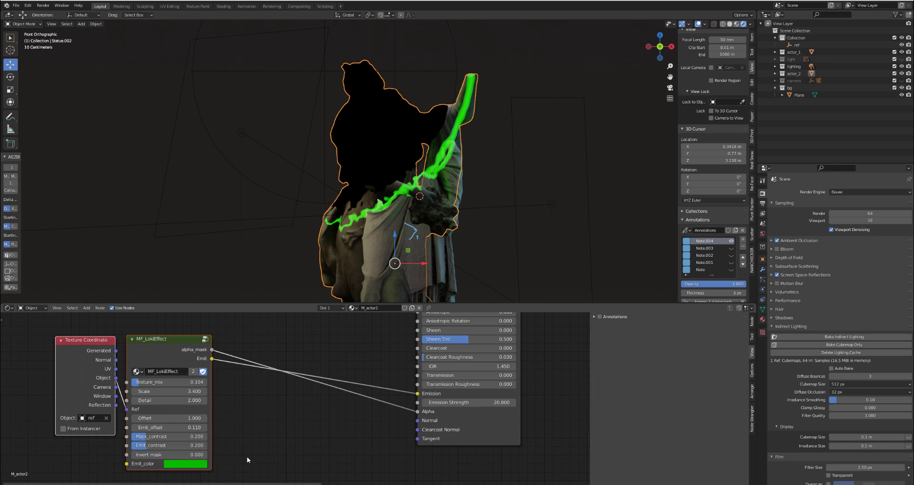
# - In M_actor2, set the group's Invert mask to 1.0, Offset to 1.210 and Emit_offset to -0.100
pyautogui.scroll(3, 265, 428)
pyautogui.moveTo(255, 430); pyautogui.dragTo(310, 430)
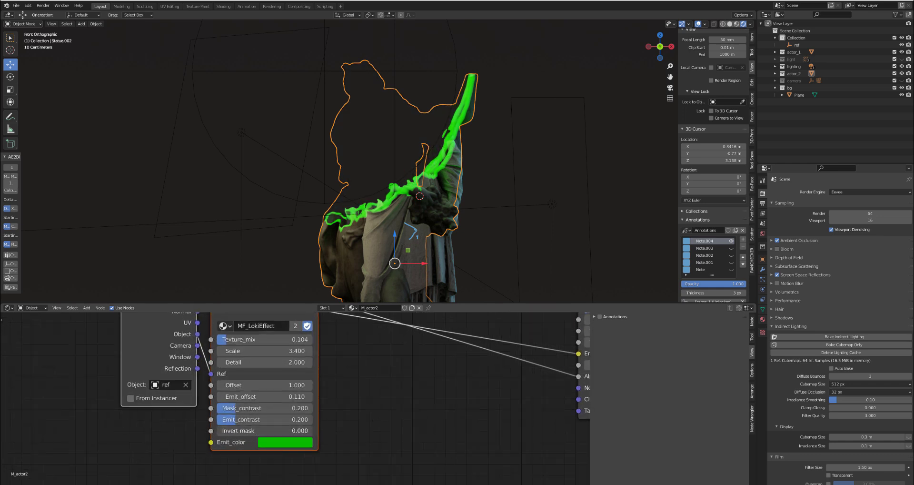
pyautogui.moveTo(281, 365); pyautogui.dragTo(273, 386, button='middle')
pyautogui.scroll(1, 249, 402)
pyautogui.moveTo(249, 403)
pyautogui.mouseDown()
pyautogui.moveTo(286, 402)
pyautogui.moveTo(256, 406)
pyautogui.moveTo(260, 418)
pyautogui.moveTo(279, 418)
pyautogui.moveTo(242, 417)
pyautogui.mouseUp()
pyautogui.scroll(4, 433, 165)
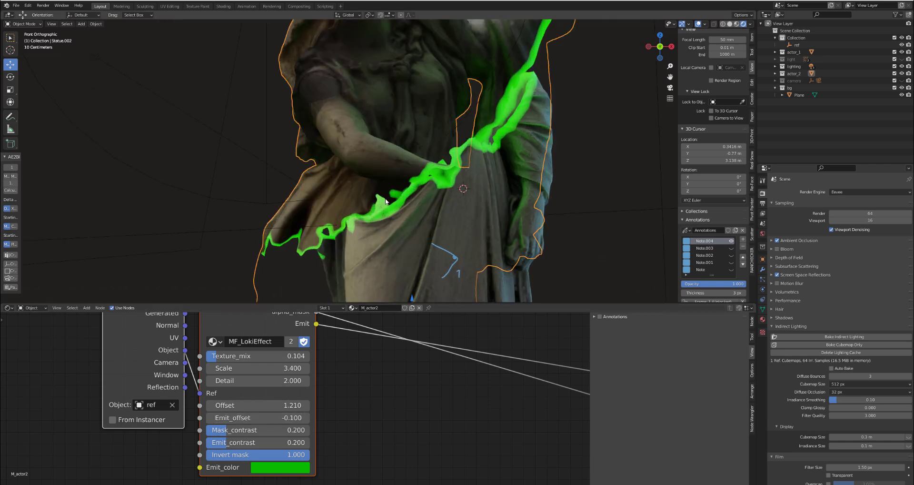
# - Move M_actor2's Texture Coordinate and MF_LokiEffect nodes closer to the main shader
pyautogui.scroll(-4, 288, 230)
pyautogui.scroll(-4, 304, 422)
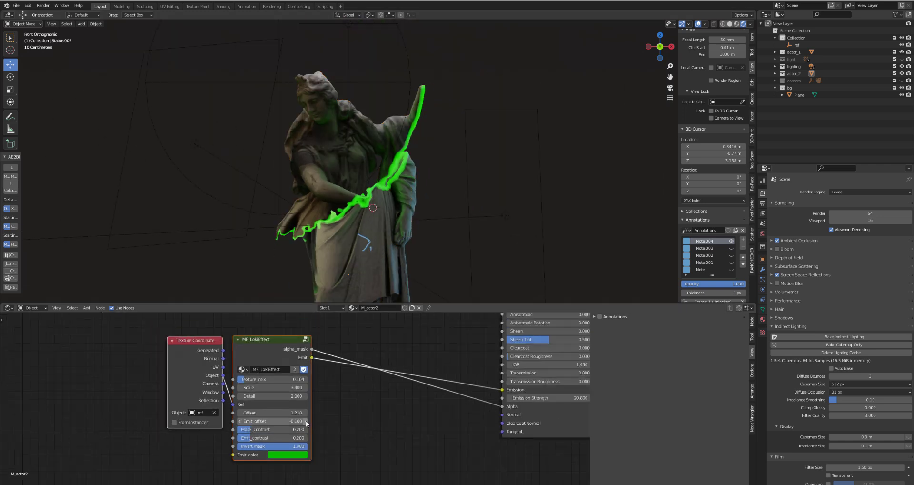
pyautogui.press('g')
pyautogui.click(270, 382)
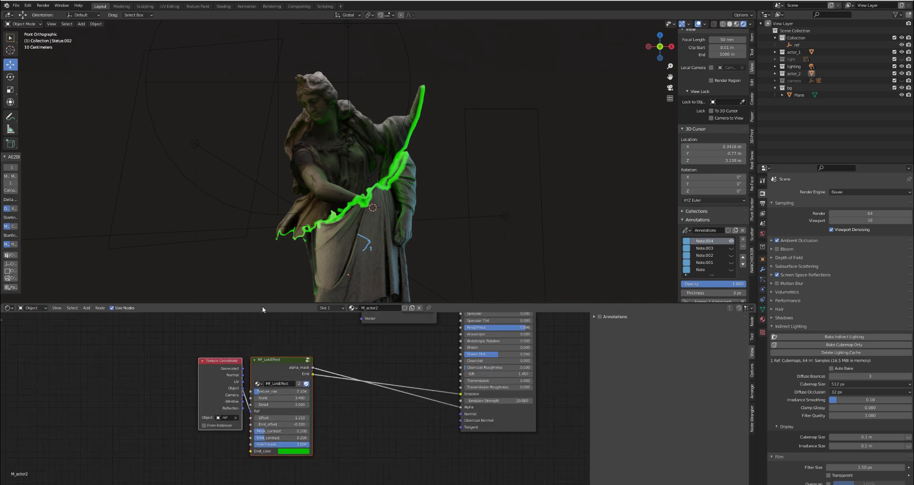
# - Move the ref empty in front view to about X 1.00 m, Z 4.77 m, near the statue's raised arm
pyautogui.click(224, 199)
pyautogui.press('g')
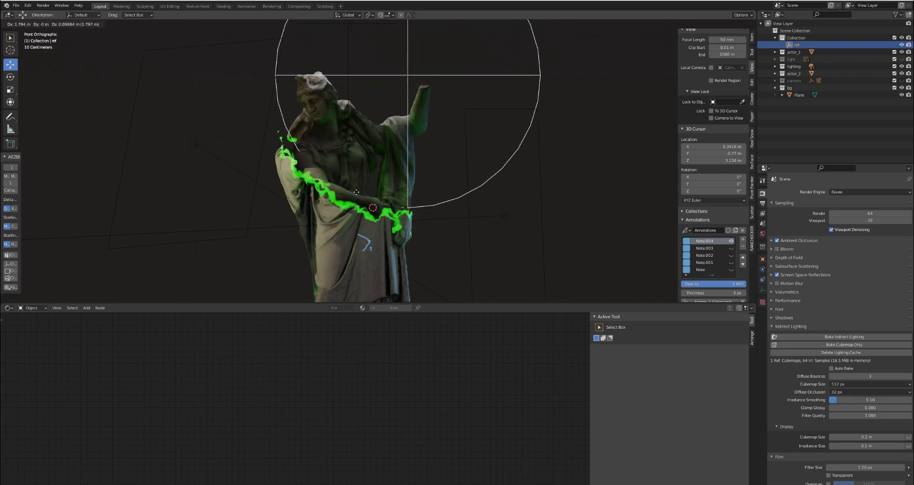
pyautogui.click(318, 175)
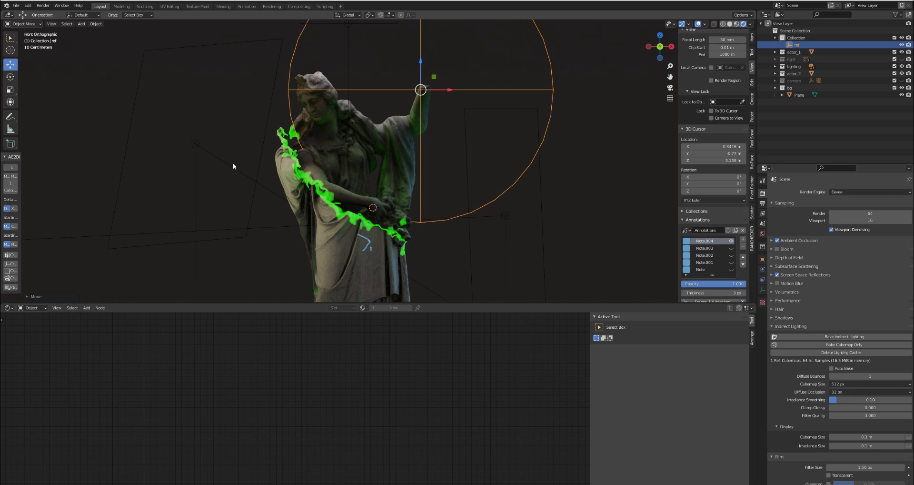
# - In the first statue's M_actor_1, add a driver to MF_LokiEffect's Scale with the expression var + 0
pyautogui.click(344, 280)
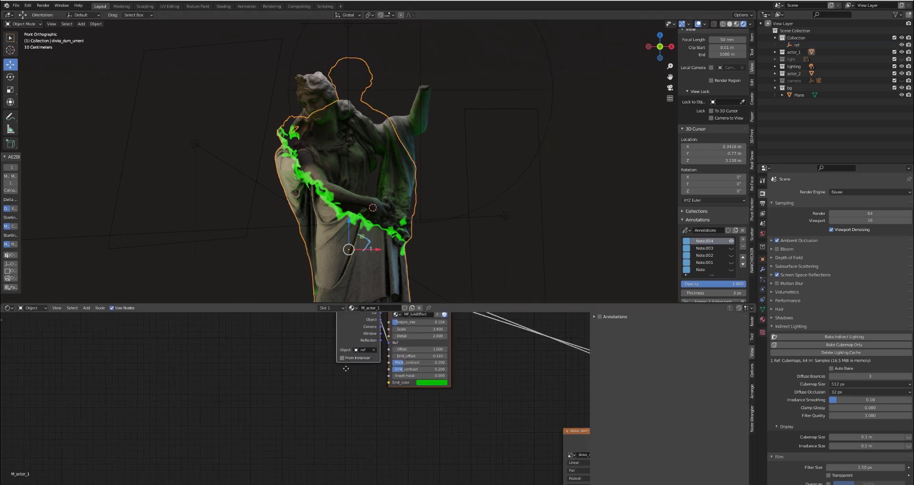
pyautogui.scroll(5, 231, 360)
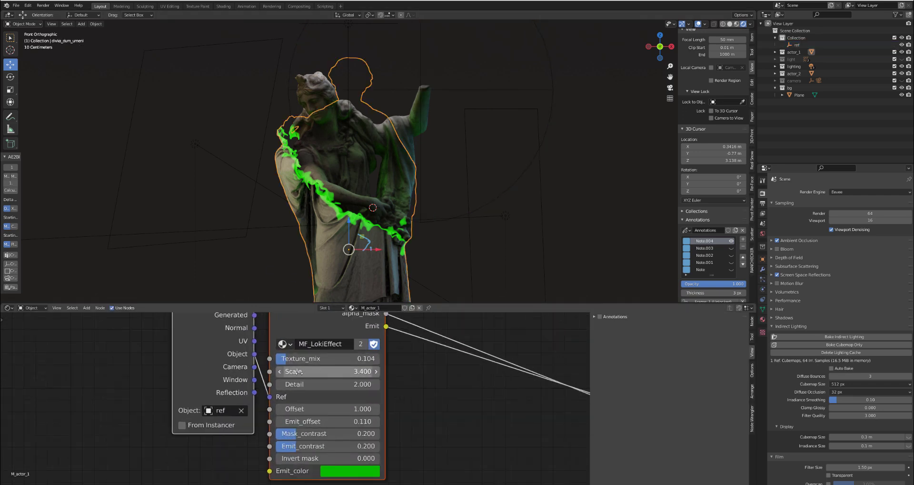
pyautogui.rightClick(316, 373)
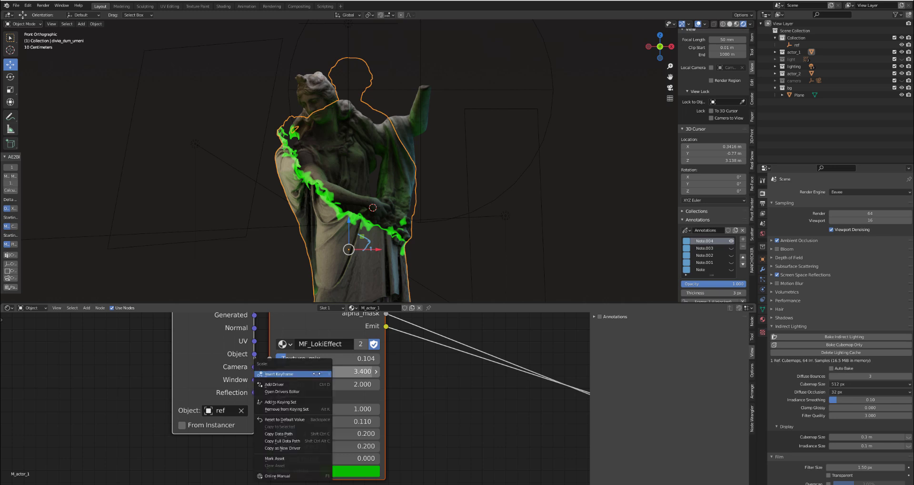
pyautogui.click(284, 384)
pyautogui.click(278, 377)
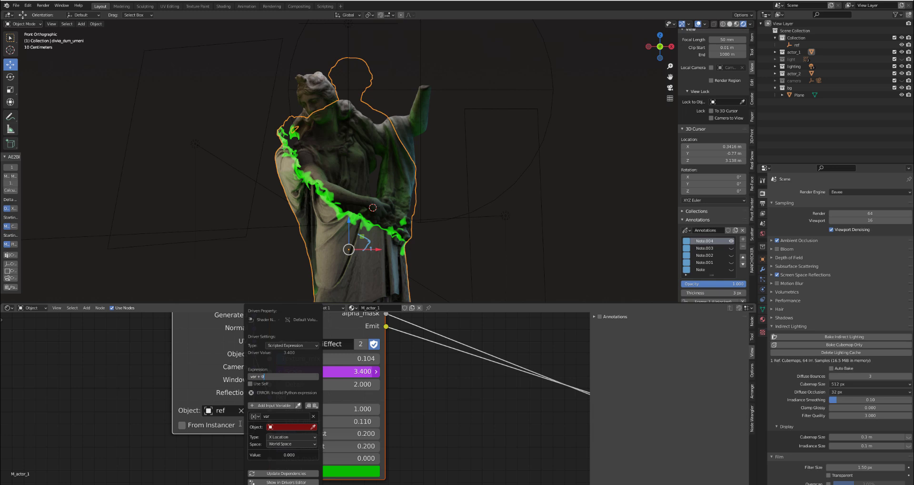
pyautogui.press('Return')
# - Make the Scale driver's variable a Single Property that reads from the ref object
pyautogui.click(255, 416)
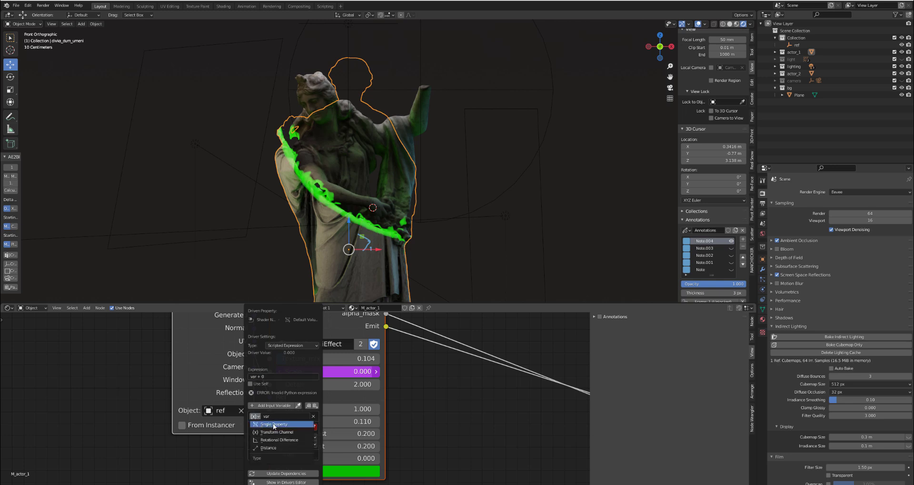
pyautogui.click(274, 425)
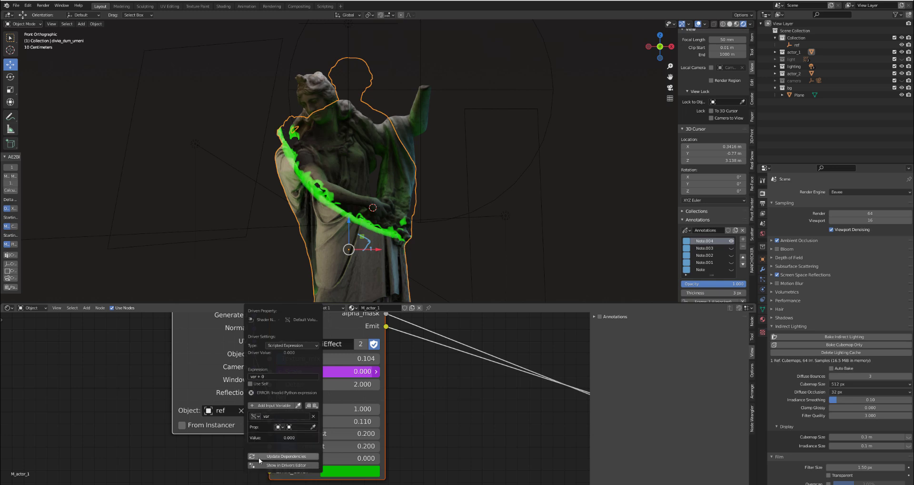
pyautogui.click(296, 427)
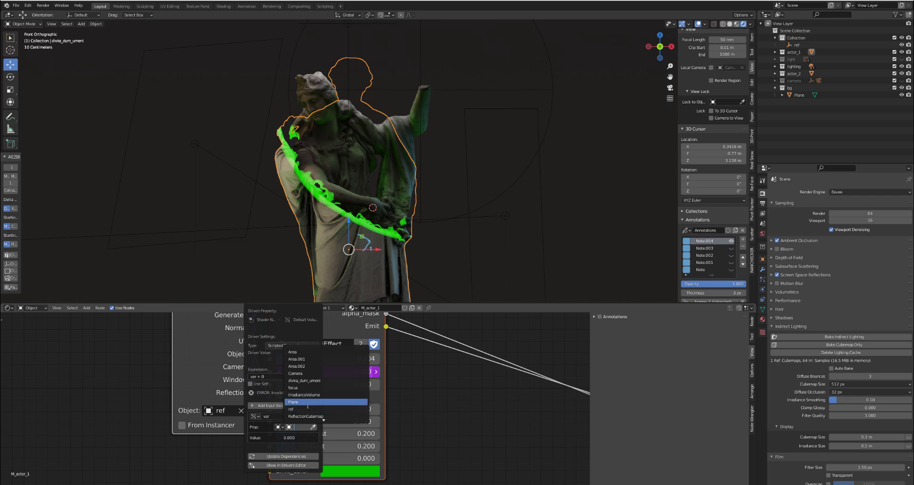
pyautogui.click(286, 406)
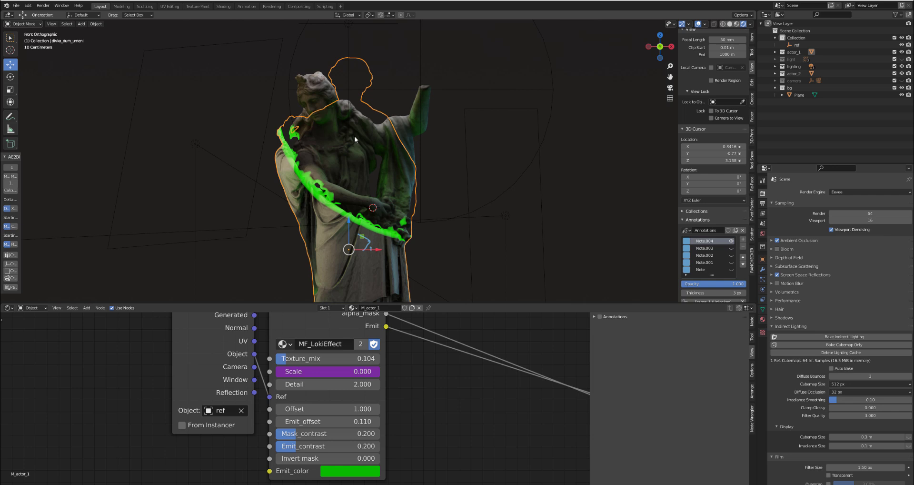
# - Add a custom property to the ref empty and name it Scale
pyautogui.scroll(-2, 355, 136)
pyautogui.scroll(1, 397, 69)
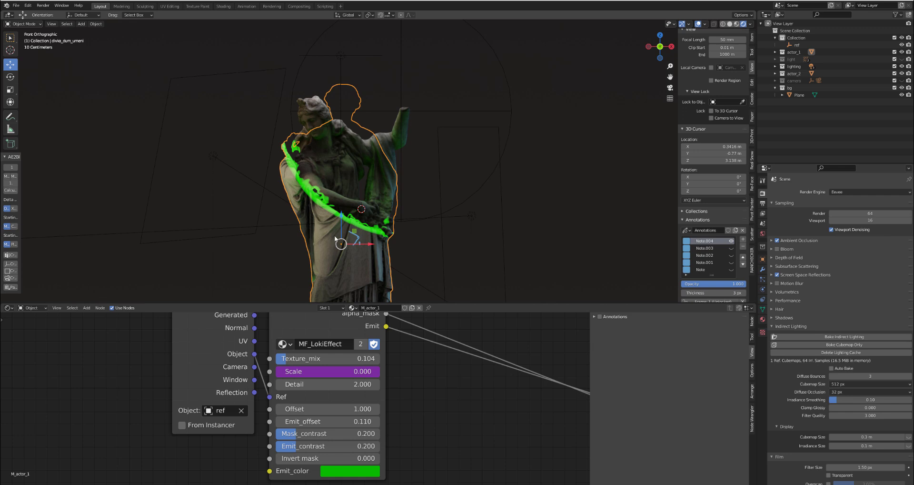
pyautogui.click(402, 88)
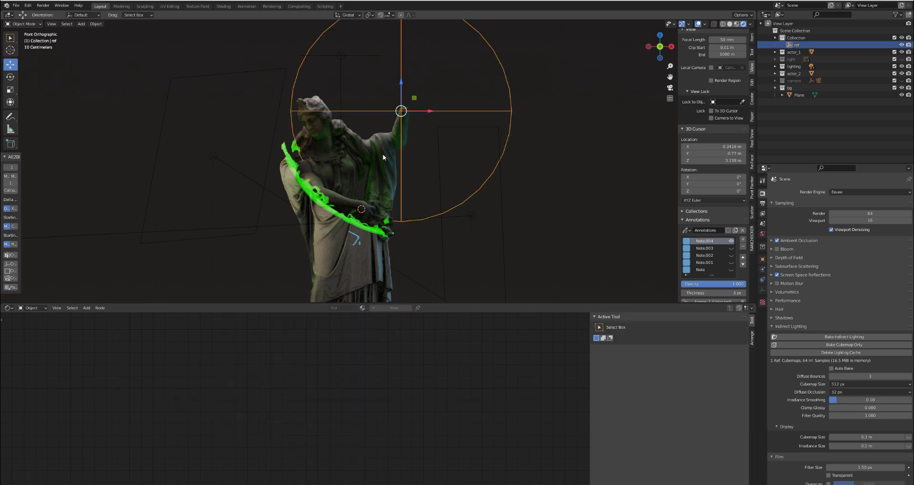
pyautogui.click(763, 259)
pyautogui.click(779, 354)
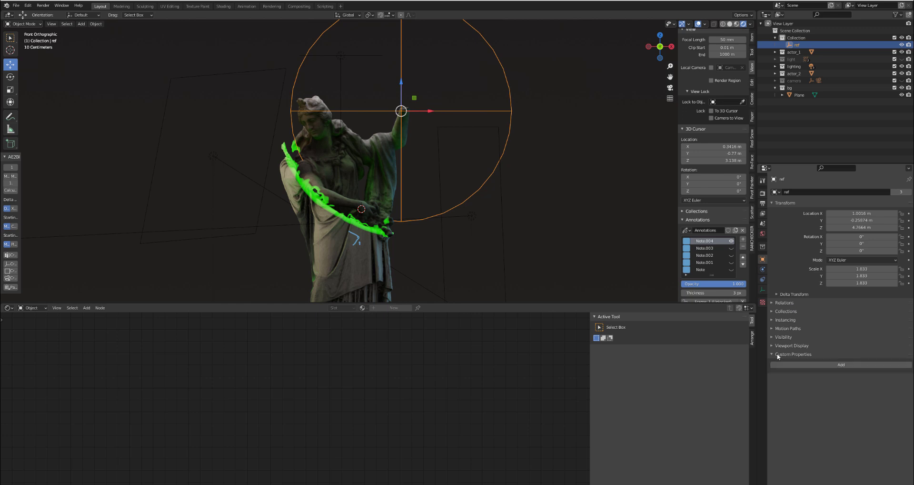
pyautogui.click(840, 365)
pyautogui.click(886, 377)
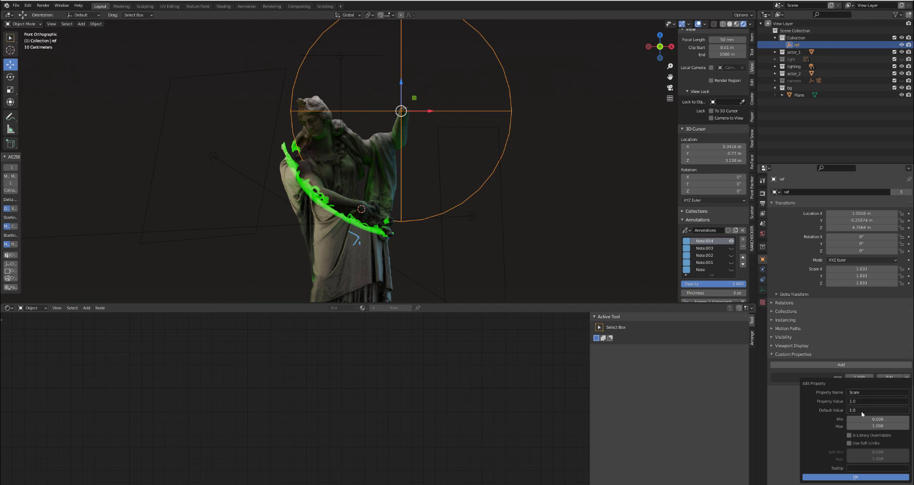
# - Raise the maximum of ref's Scale property above 1.0 and apply the property settings
pyautogui.click(861, 410)
pyautogui.click(869, 425)
pyautogui.write('1')
pyautogui.press('Return')
pyautogui.click(855, 477)
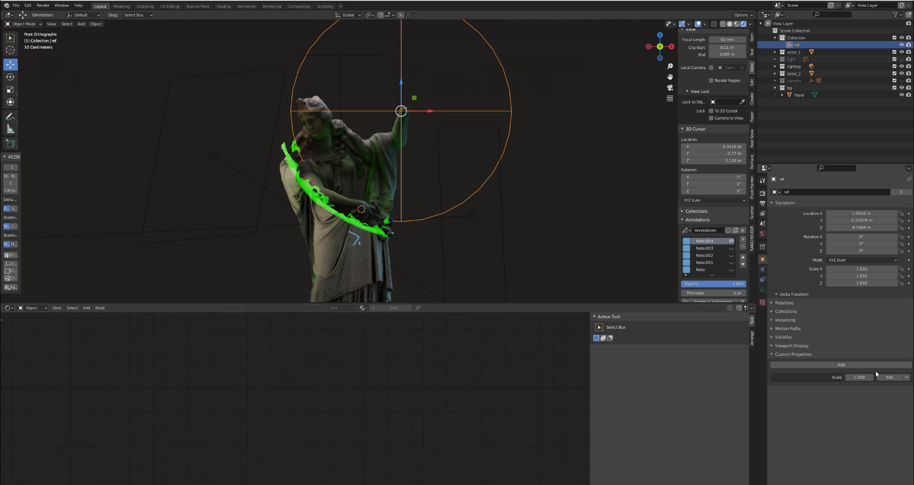
# - Show ref's custom properties in the viewport's item settings and copy the Scale property's data path
pyautogui.click(752, 37)
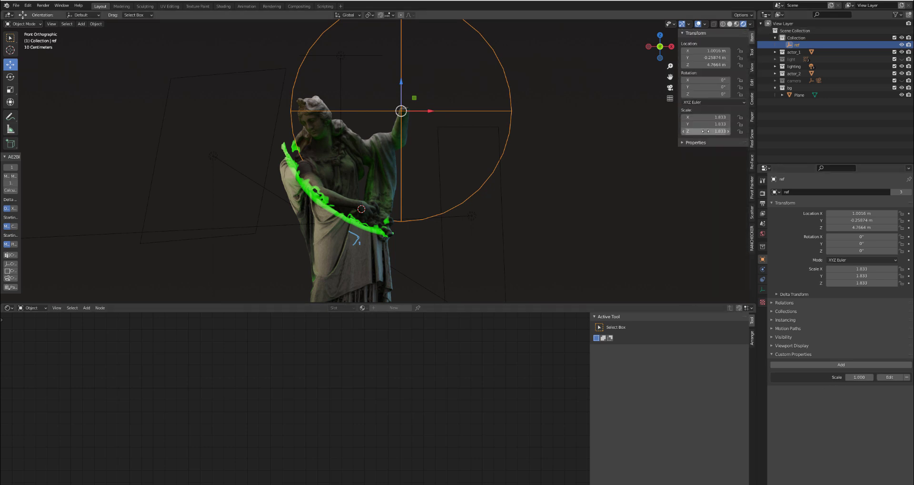
pyautogui.click(688, 143)
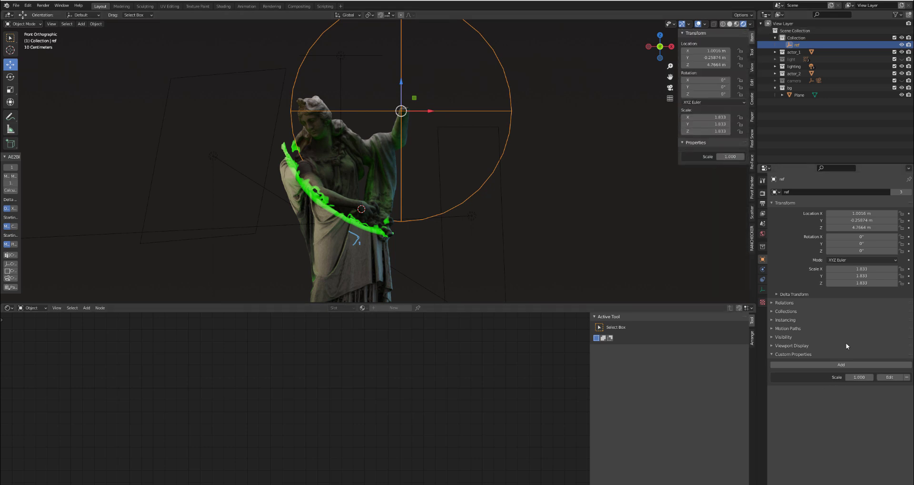
pyautogui.rightClick(865, 377)
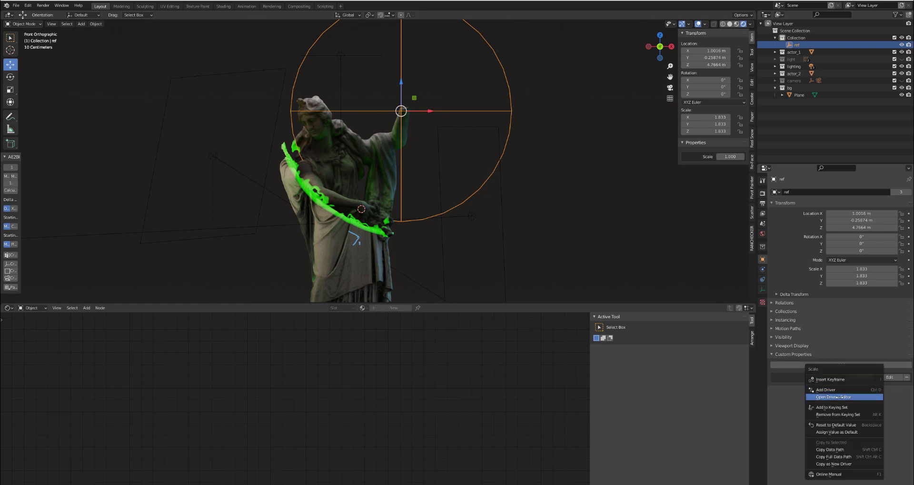
pyautogui.click(839, 450)
# - Edit the driver on M_actor_1's Scale input and paste the copied ["Scale"] path as its variable's path
pyautogui.click(325, 221)
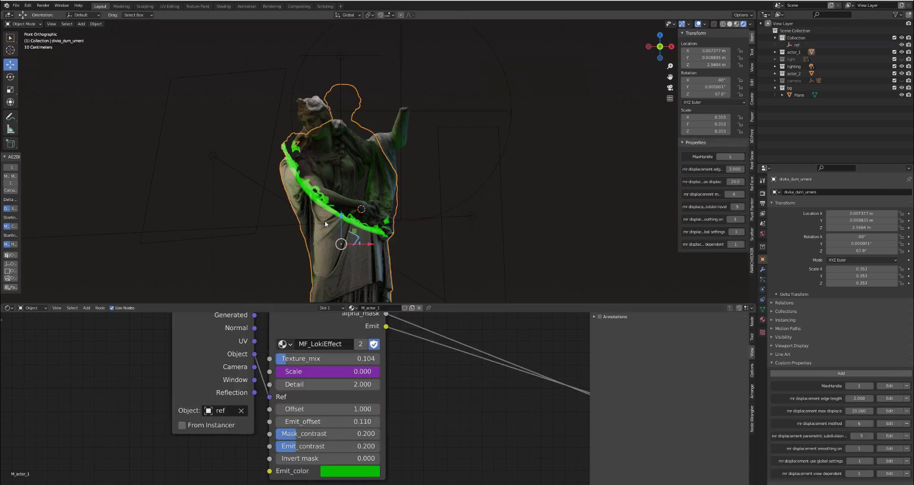
pyautogui.click(328, 372)
pyautogui.press('Escape')
pyautogui.rightClick(329, 371)
pyautogui.click(321, 384)
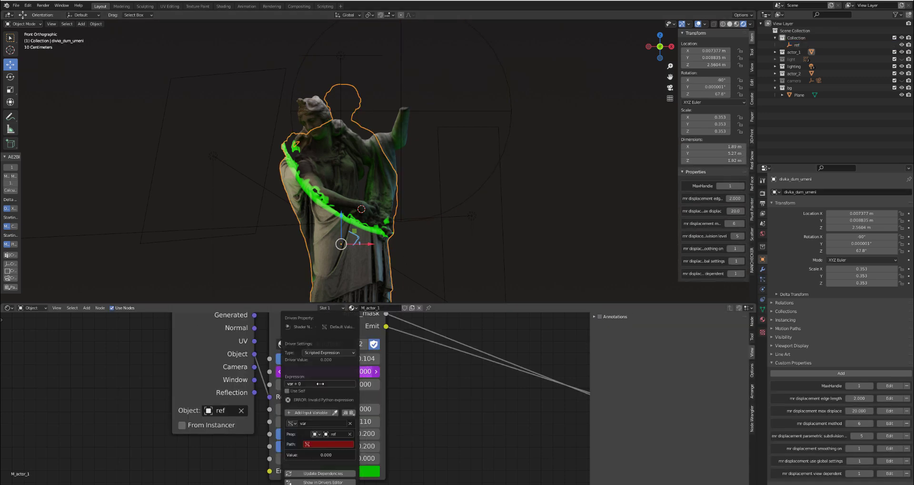
pyautogui.click(322, 443)
# - Inspect M_actor_1's Scale driver in the Drivers Editor
pyautogui.click(316, 481)
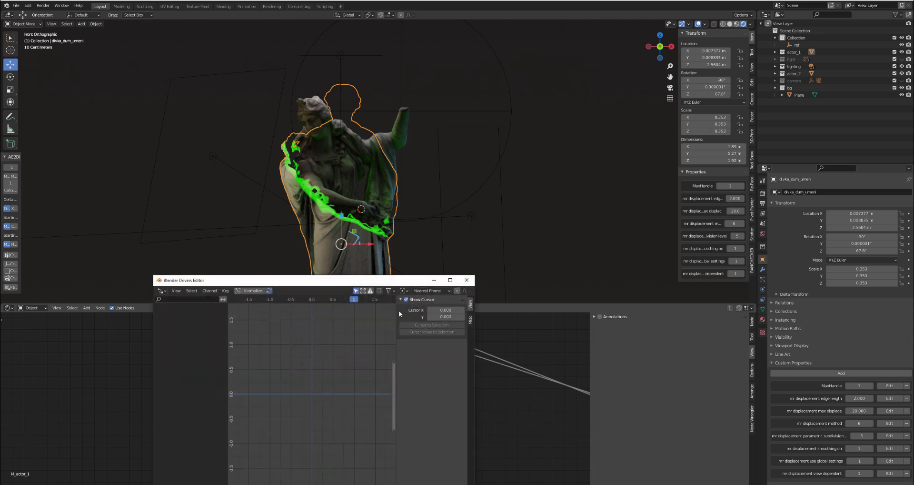
pyautogui.moveTo(426, 276); pyautogui.dragTo(426, 160)
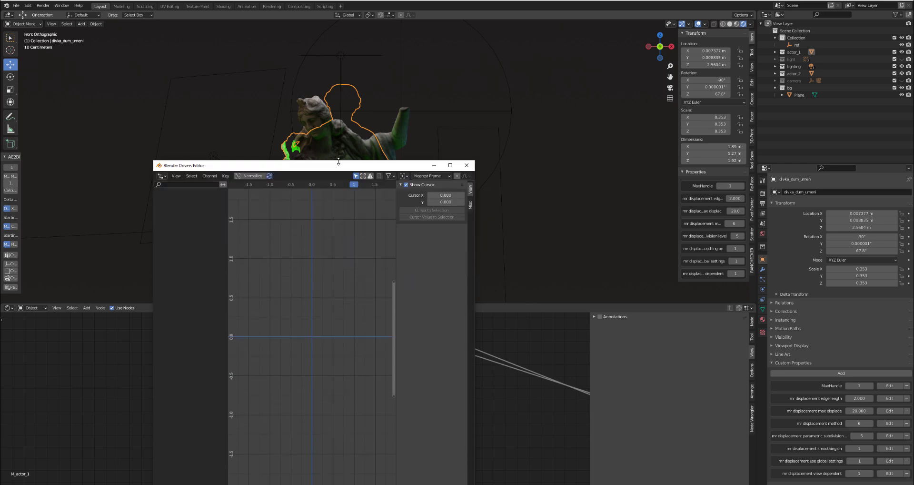
pyautogui.moveTo(339, 163); pyautogui.dragTo(601, 169)
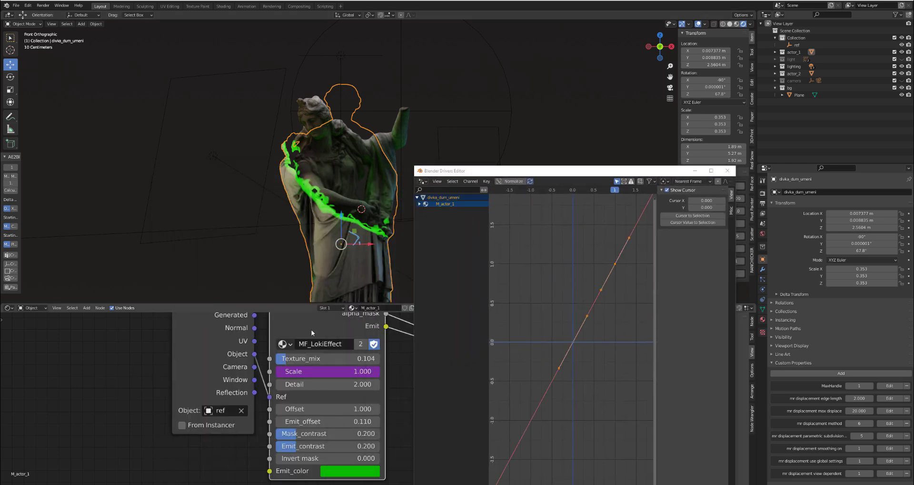
pyautogui.click(420, 204)
pyautogui.click(422, 210)
pyautogui.click(445, 217)
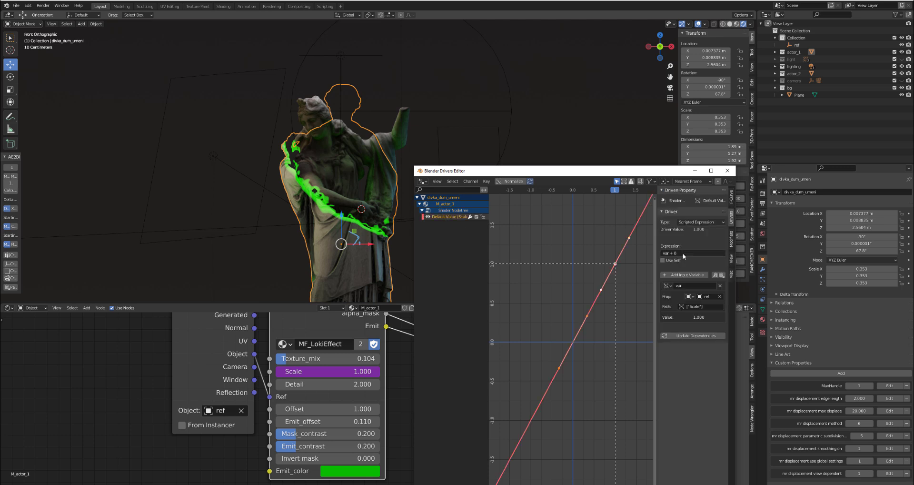
# - Set the ref empty's Scale property to 1.430 to test the driver on the first statue
pyautogui.moveTo(644, 165); pyautogui.dragTo(167, 150)
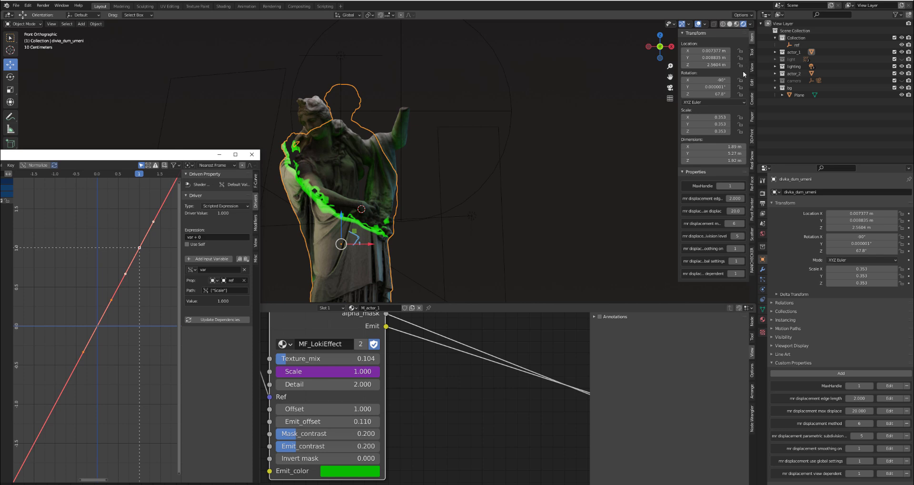
pyautogui.click(453, 110)
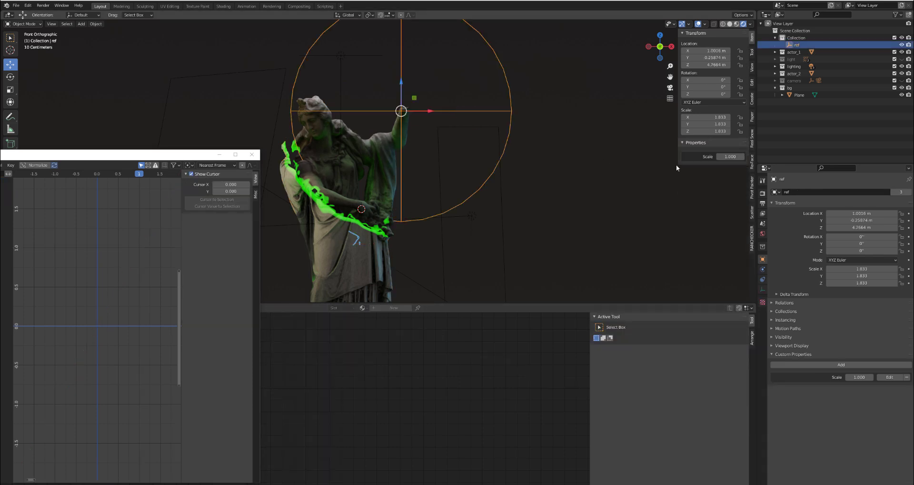
pyautogui.moveTo(727, 158)
pyautogui.mouseDown()
pyautogui.moveTo(718, 158)
pyautogui.moveTo(746, 157)
pyautogui.moveTo(720, 161)
pyautogui.mouseUp()
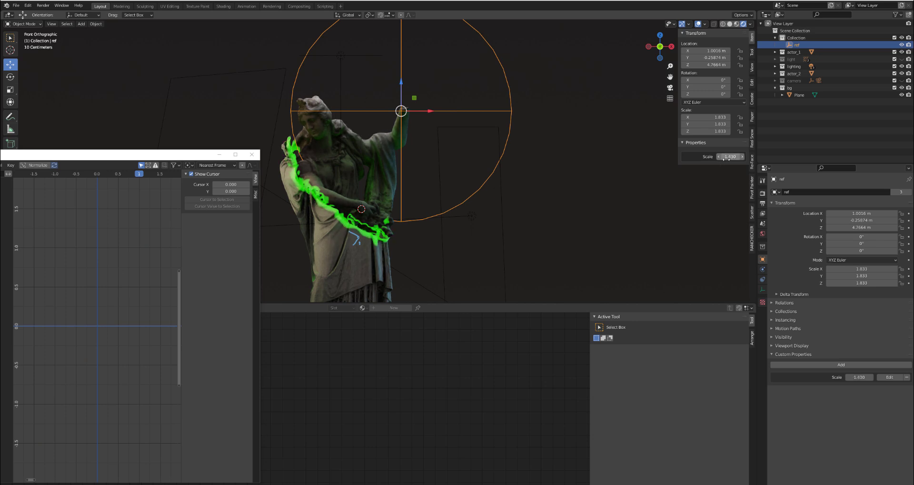
# - Close the Drivers Editor and copy the driver from MF_LokiEffect's Scale input in M_actor_1
pyautogui.moveTo(147, 156); pyautogui.dragTo(493, 168)
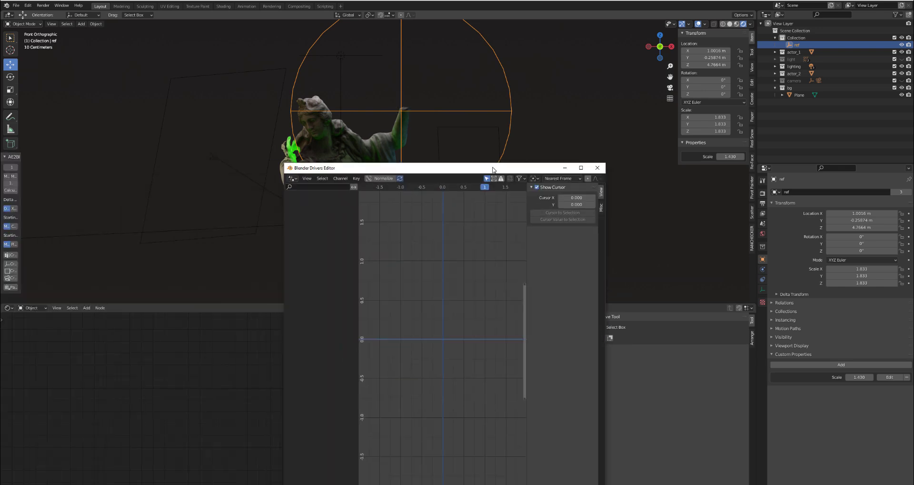
pyautogui.click(597, 167)
pyautogui.click(319, 233)
pyautogui.rightClick(320, 372)
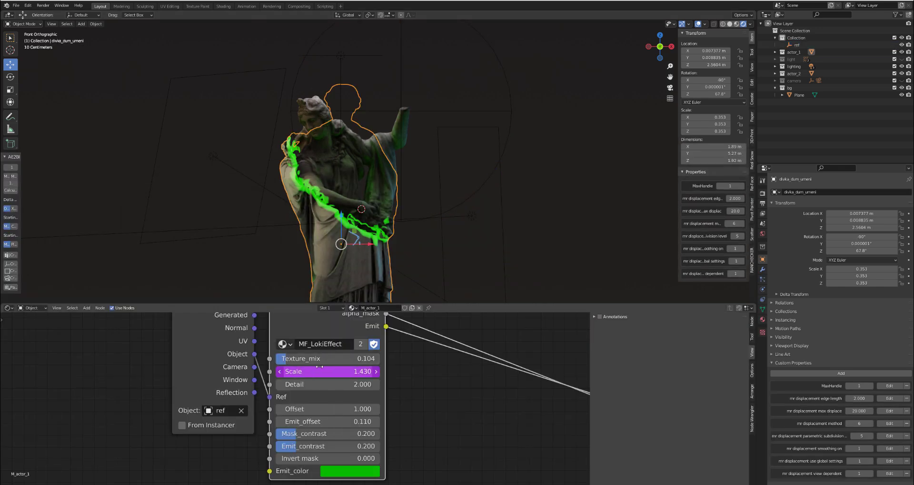
# - Paste the copied driver onto MF_LokiEffect's Scale input in the second statue's M_actor2
pyautogui.click(315, 170)
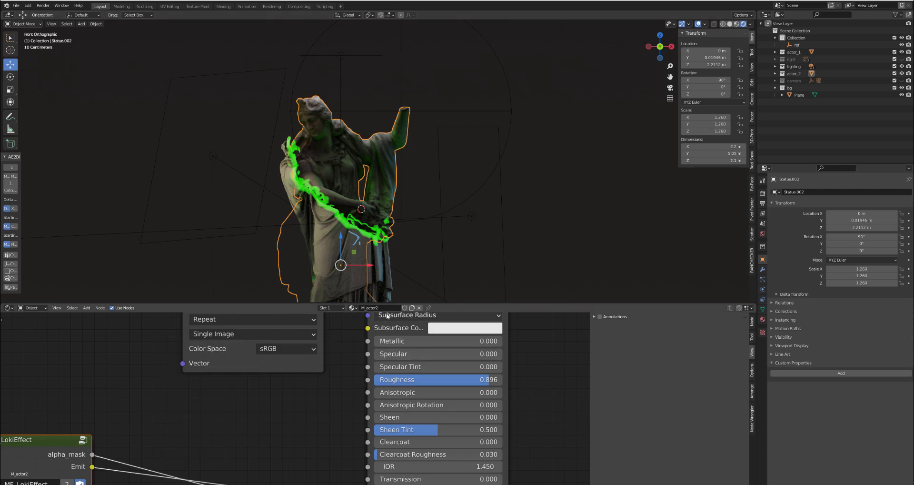
pyautogui.moveTo(79, 394); pyautogui.dragTo(362, 265, button='middle')
pyautogui.rightClick(299, 381)
pyautogui.click(286, 385)
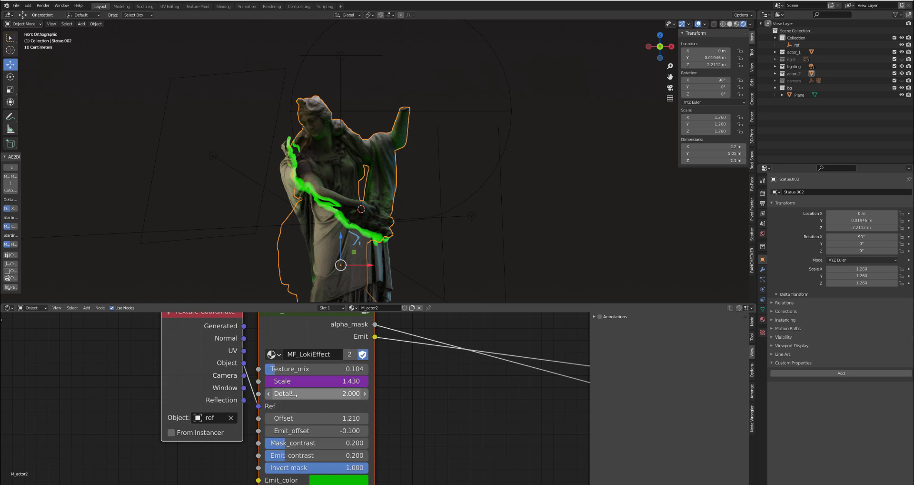
# - Move the ref empty around the statues, including along X, to test the transition on both materials
pyautogui.click(452, 211)
pyautogui.scroll(-2, 448, 216)
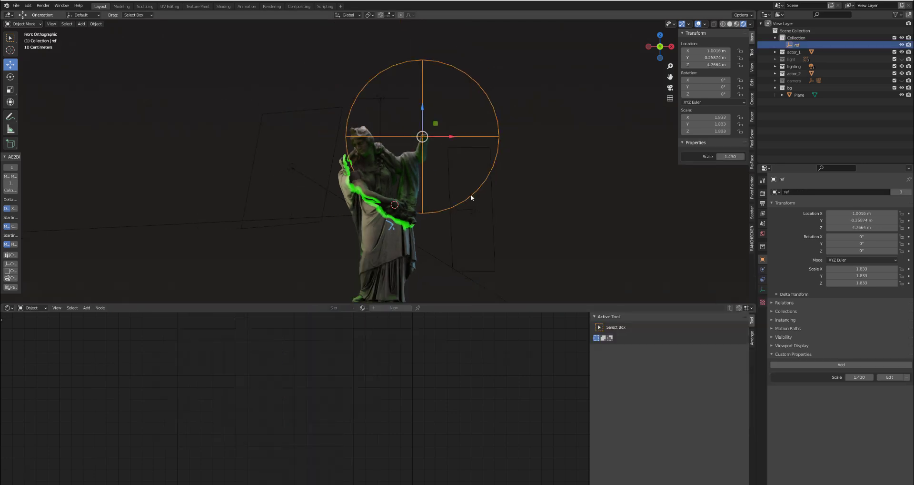
pyautogui.press('g')
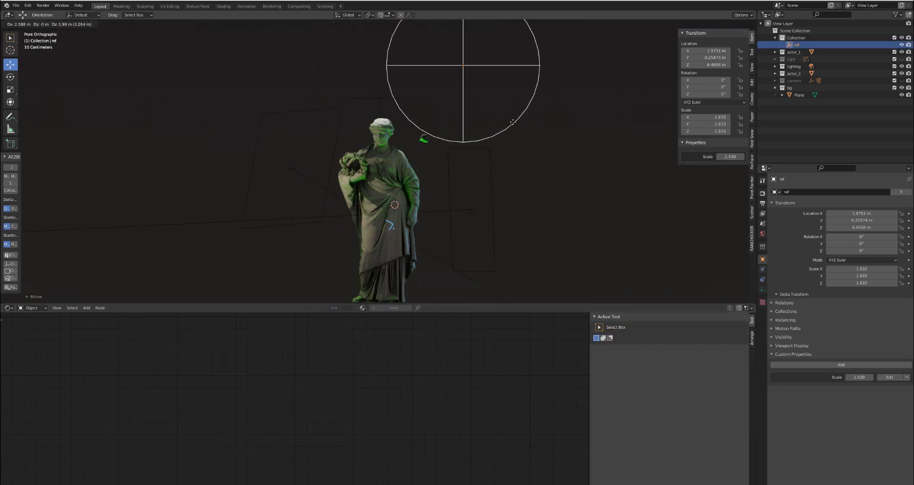
pyautogui.click(460, 204)
pyautogui.press('g')
pyautogui.press('x')
pyautogui.click(395, 204)
# - Set ref's Scale property to 1.990 and move the empty to about X 0.92 m, Z 4.89 m
pyautogui.moveTo(730, 157); pyautogui.dragTo(736, 157)
pyautogui.press('g')
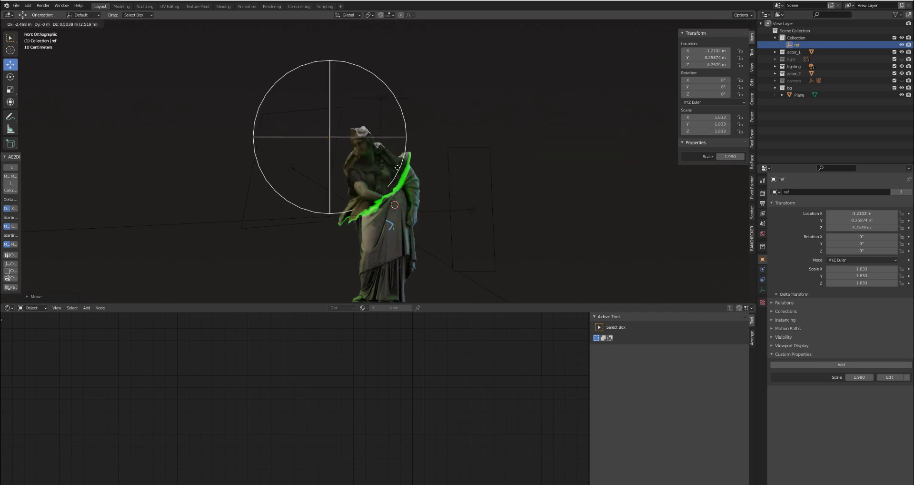
pyautogui.click(473, 155)
pyautogui.scroll(3, 481, 167)
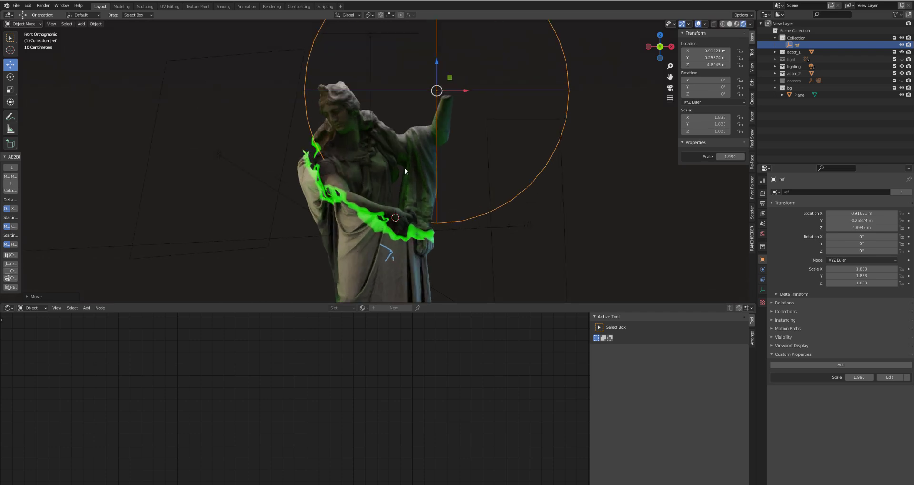
# - Enlarge the 3D viewport and save the project as a new file named LokiTransition_tuto.blend
pyautogui.moveTo(321, 302); pyautogui.dragTo(314, 375)
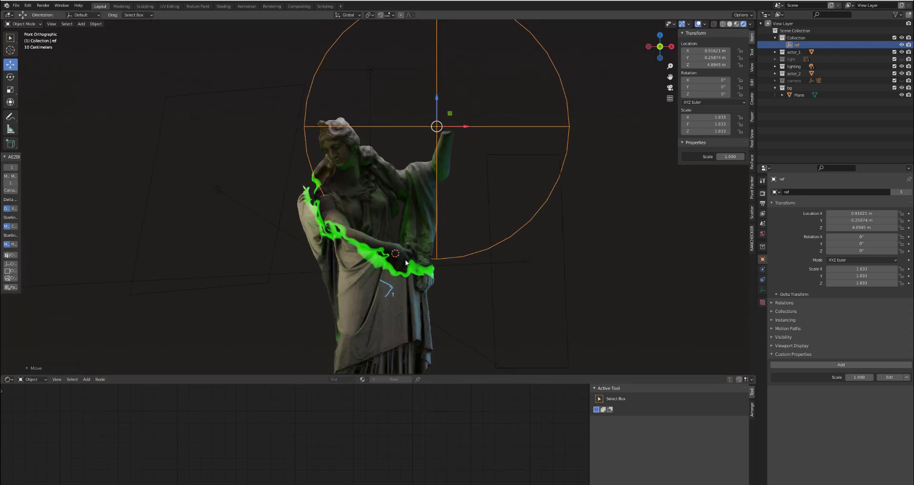
pyautogui.hotkey('ctrl', 'shift', 's')
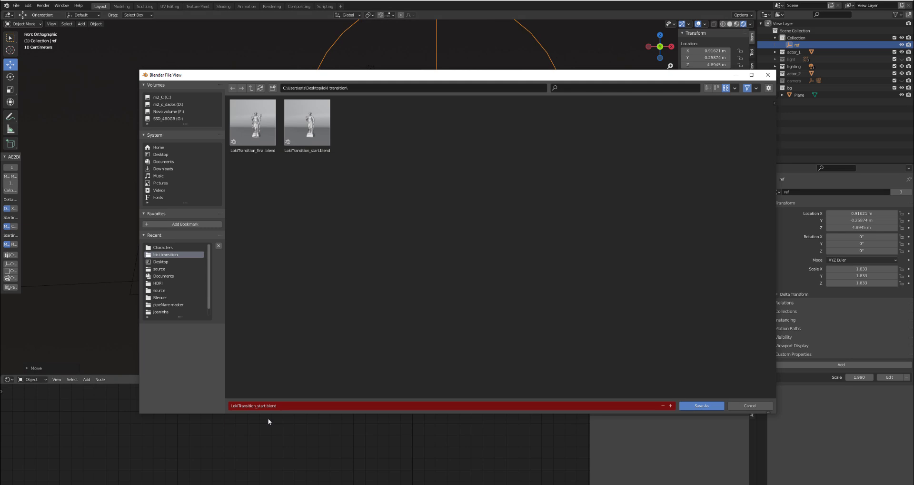
pyautogui.click(263, 407)
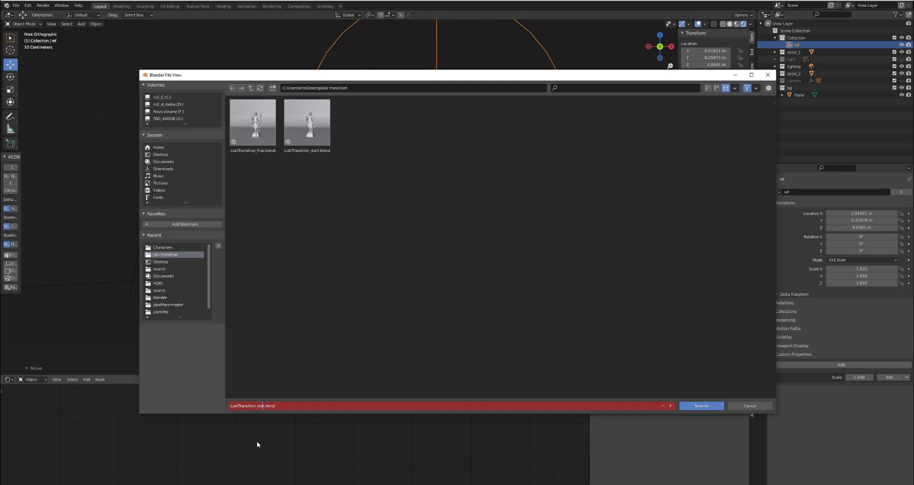
pyautogui.press('BackSpace')
pyautogui.write('tuto')
pyautogui.press('Return')
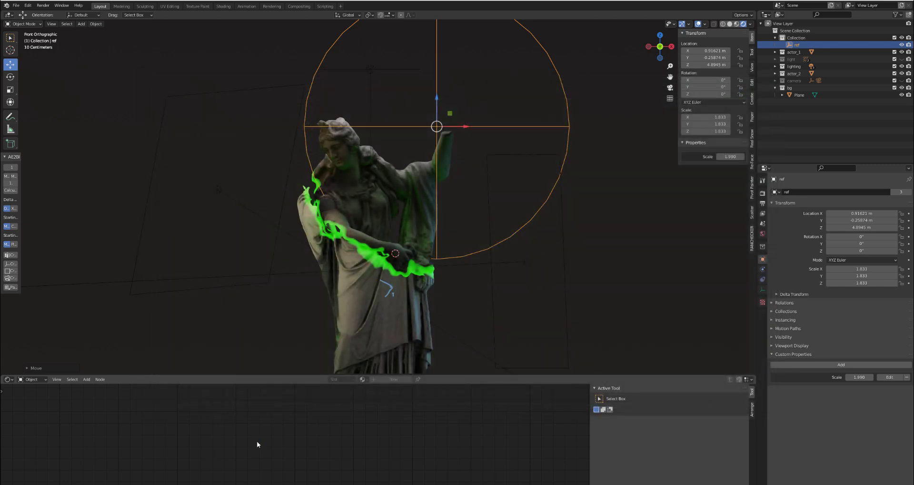
# - In the Compositing workspace, add a Render Layers node and link its Image output to a Viewer node
pyautogui.click(303, 7)
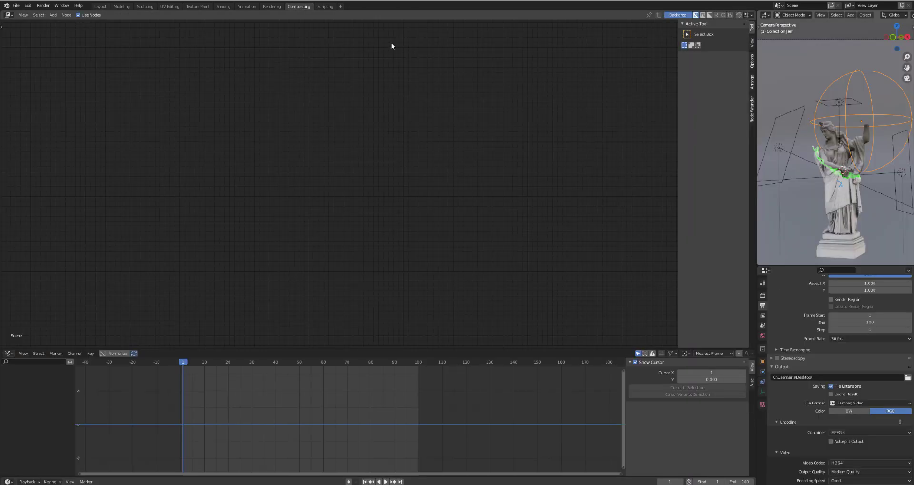
pyautogui.hotkey('shift', 'a')
pyautogui.moveTo(238, 63)
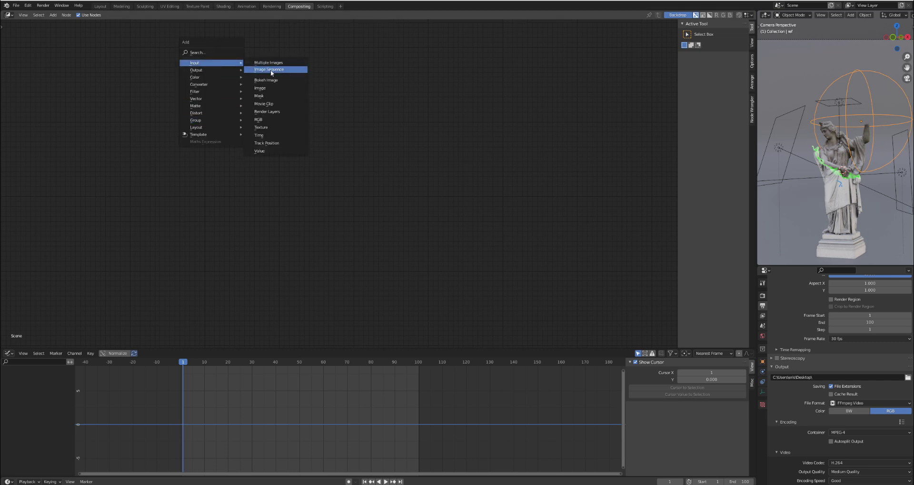
pyautogui.click(279, 112)
pyautogui.keyDown('ctrl'); pyautogui.keyDown('shift'); pyautogui.click(240, 155); pyautogui.keyUp('shift'); pyautogui.keyUp('ctrl')
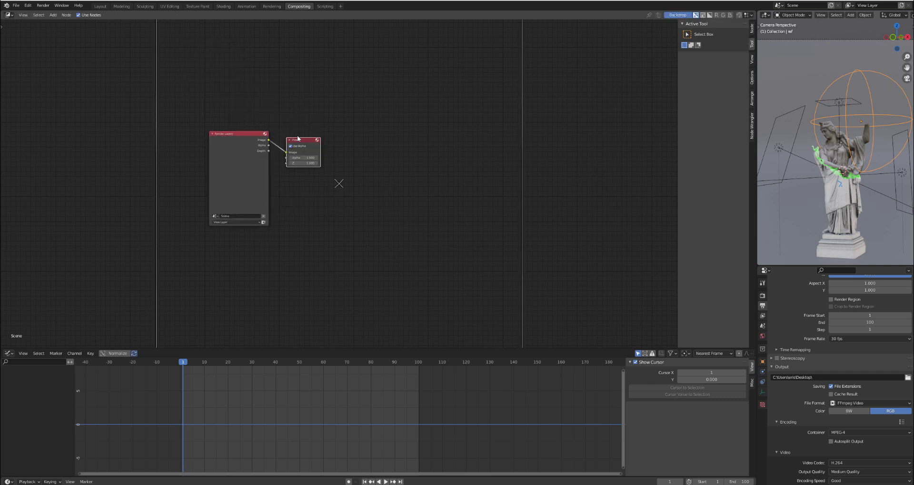
pyautogui.moveTo(295, 139); pyautogui.dragTo(418, 152)
# - Add a Composite node above the Viewer and link the Render Layers Image output to it
pyautogui.scroll(2, 417, 152)
pyautogui.hotkey('shift', 'a')
pyautogui.moveTo(428, 143)
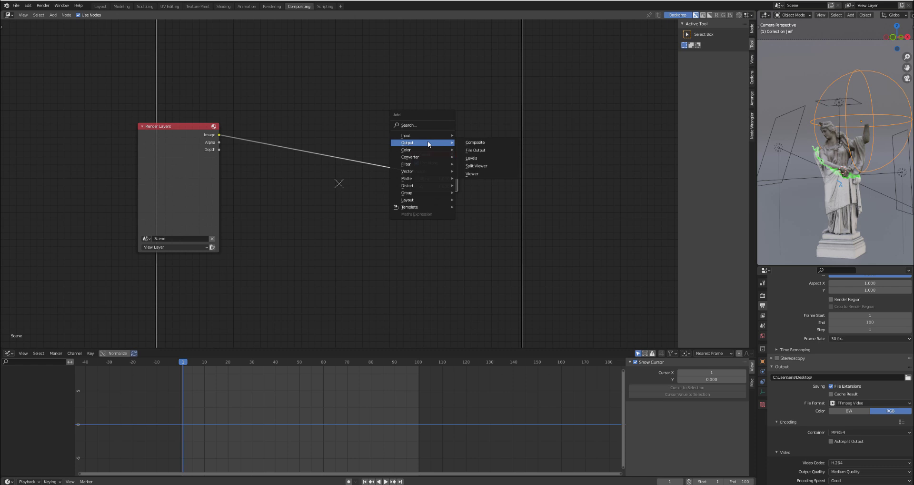
pyautogui.click(483, 142)
pyautogui.click(418, 104)
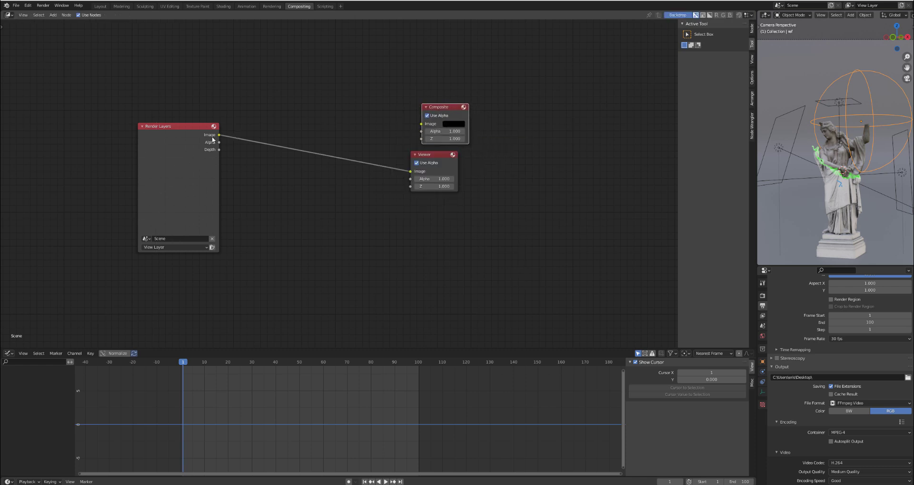
pyautogui.moveTo(218, 136); pyautogui.dragTo(435, 109)
# - Render the current frame, inspect the statue's glowing edge up close, and close the render window
pyautogui.press('F12')
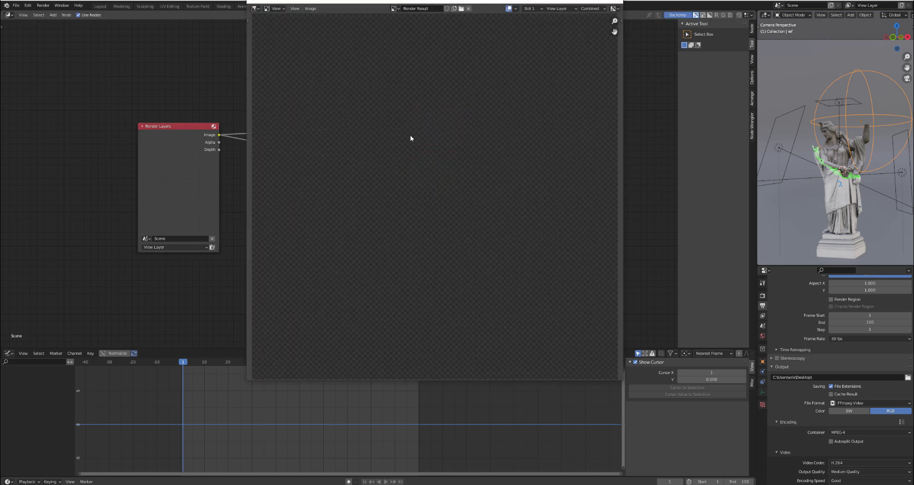
pyautogui.scroll(3, 429, 163)
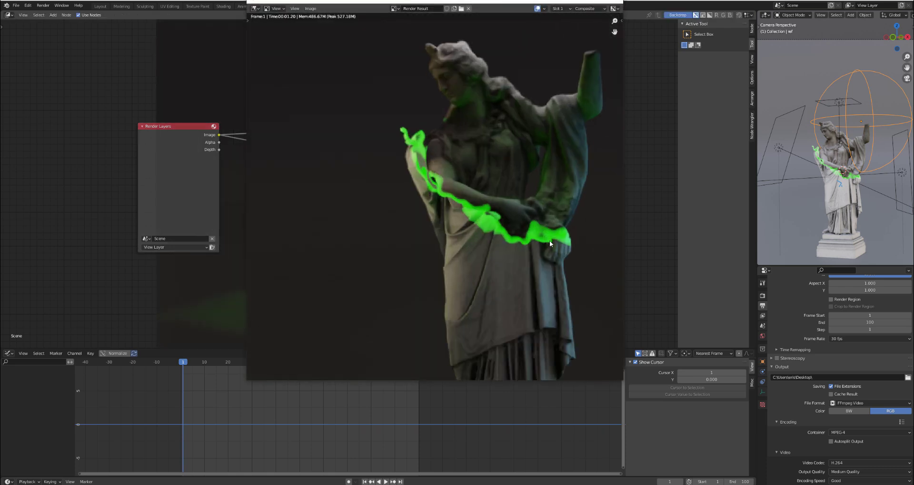
pyautogui.scroll(-2, 457, 229)
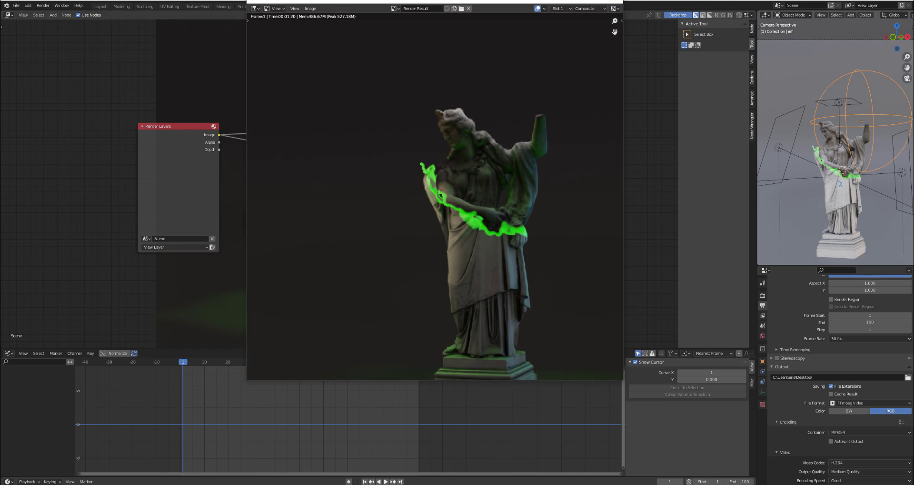
pyautogui.click(614, 2)
# - Spread the Render Layers and output nodes apart and place an unconnected Mix node below the outputs
pyautogui.moveTo(172, 185); pyautogui.dragTo(113, 179)
pyautogui.moveTo(413, 80); pyautogui.dragTo(460, 242)
pyautogui.moveTo(436, 158); pyautogui.dragTo(577, 164)
pyautogui.click(313, 254)
pyautogui.hotkey('shift', 'a')
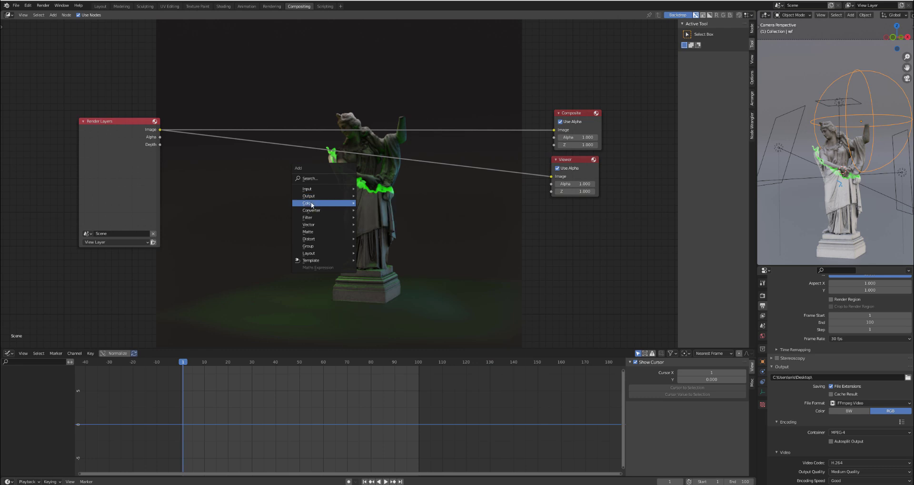
pyautogui.moveTo(308, 206)
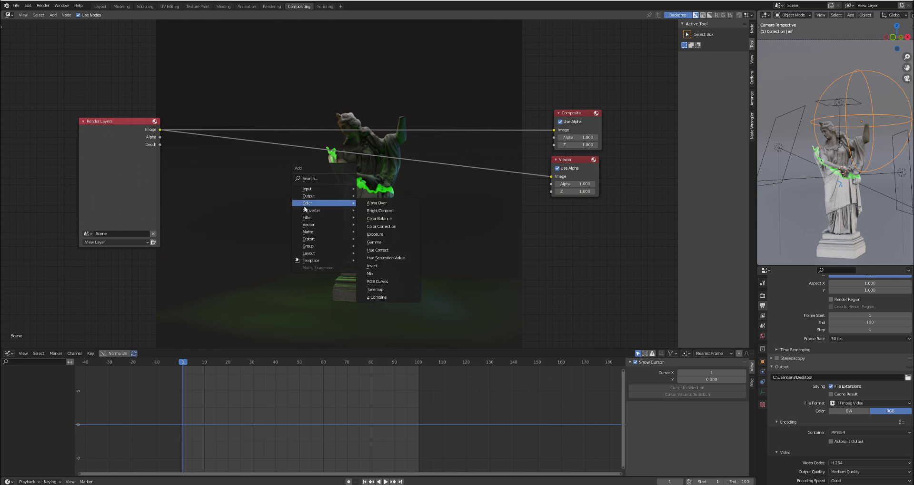
pyautogui.click(376, 273)
pyautogui.click(443, 236)
# - Add a ColorRamp node fed by the Render Layers Image output and preview it through the Viewer
pyautogui.hotkey('shift', 'a')
pyautogui.moveTo(307, 219)
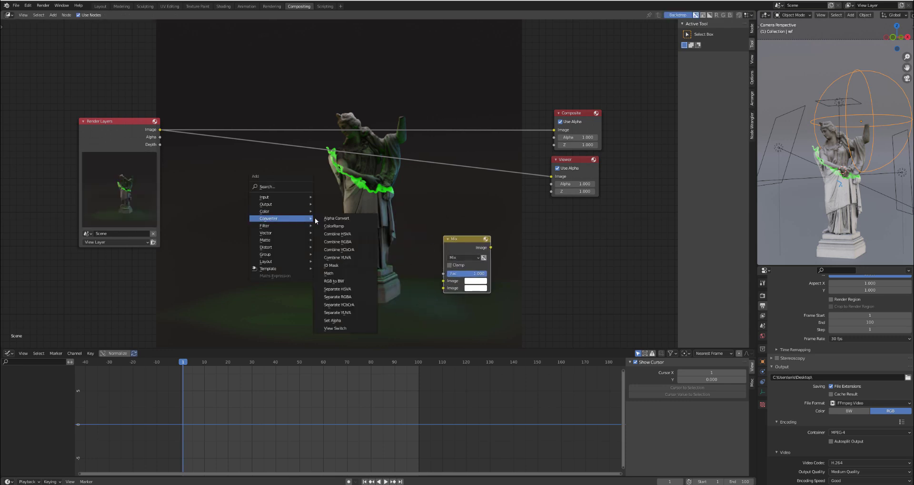
pyautogui.click(334, 225)
pyautogui.click(330, 221)
pyautogui.moveTo(160, 129); pyautogui.dragTo(223, 241)
pyautogui.keyDown('ctrl'); pyautogui.keyDown('shift'); pyautogui.click(252, 191); pyautogui.keyUp('shift'); pyautogui.keyUp('ctrl')
pyautogui.moveTo(256, 184); pyautogui.dragTo(257, 197)
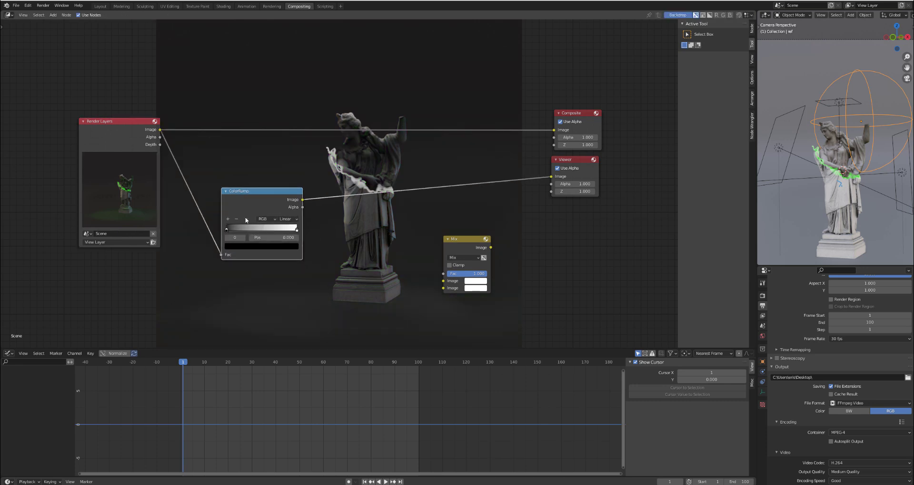
# - Bring the ColorRamp stops close together, with the white stop near 0.58, to isolate the glowing edge, and move the node lower
pyautogui.scroll(1, 222, 227)
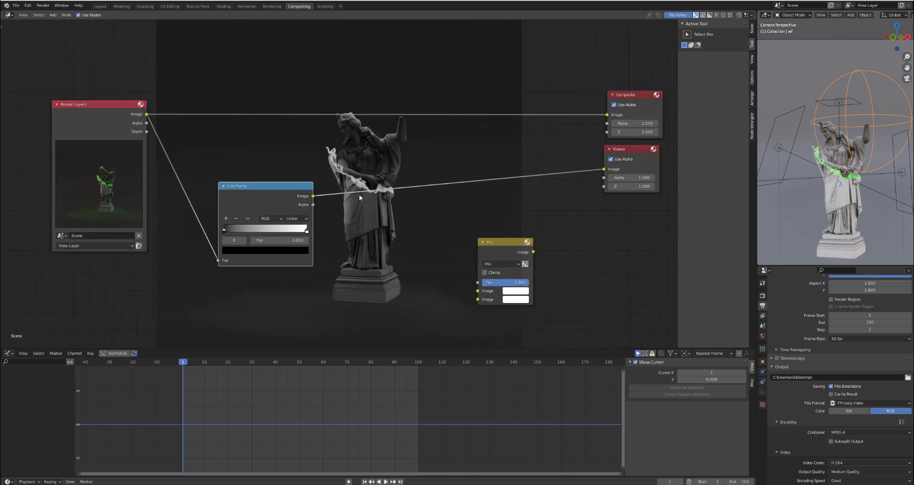
pyautogui.moveTo(222, 229); pyautogui.dragTo(277, 232)
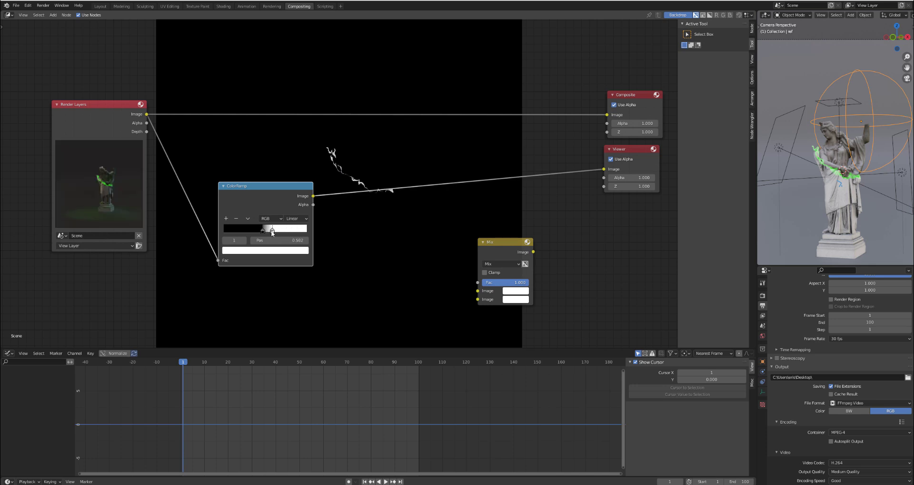
pyautogui.moveTo(257, 188); pyautogui.dragTo(221, 216)
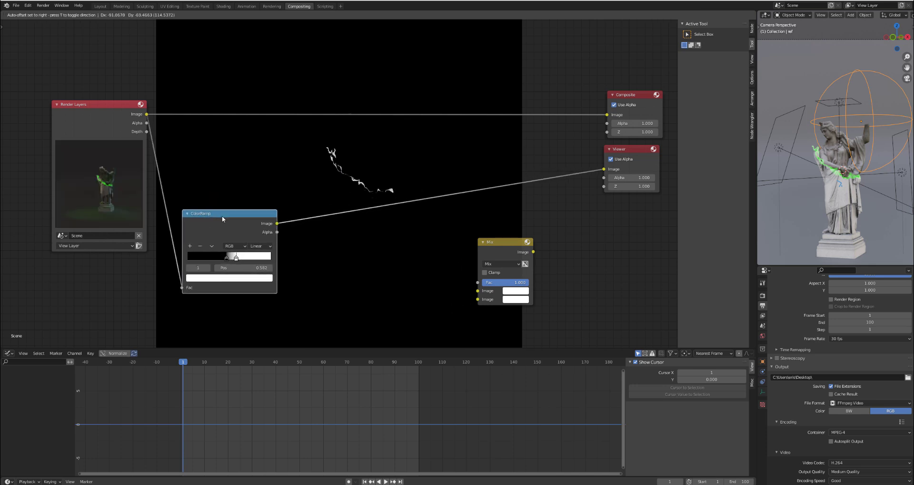
# - Insert a Blur node between the ColorRamp and the Viewer, with X and Y both set to 2
pyautogui.hotkey('shift', 'a')
pyautogui.moveTo(301, 255)
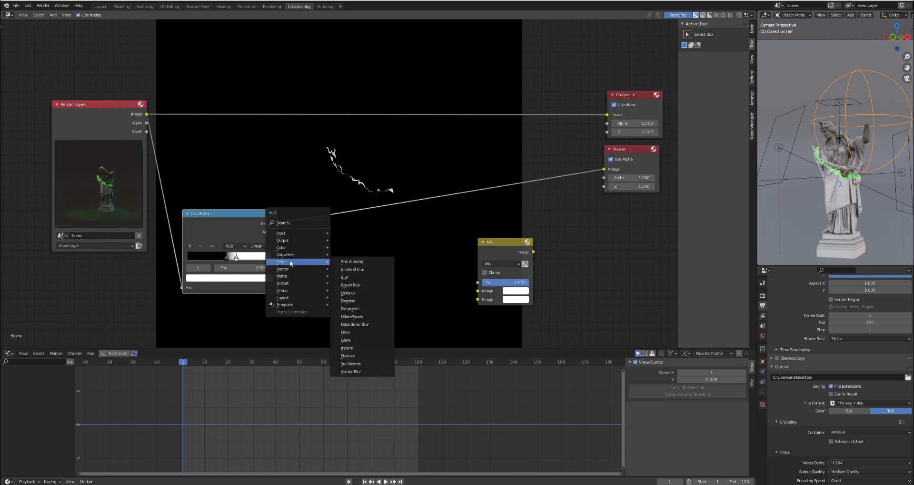
pyautogui.click(345, 277)
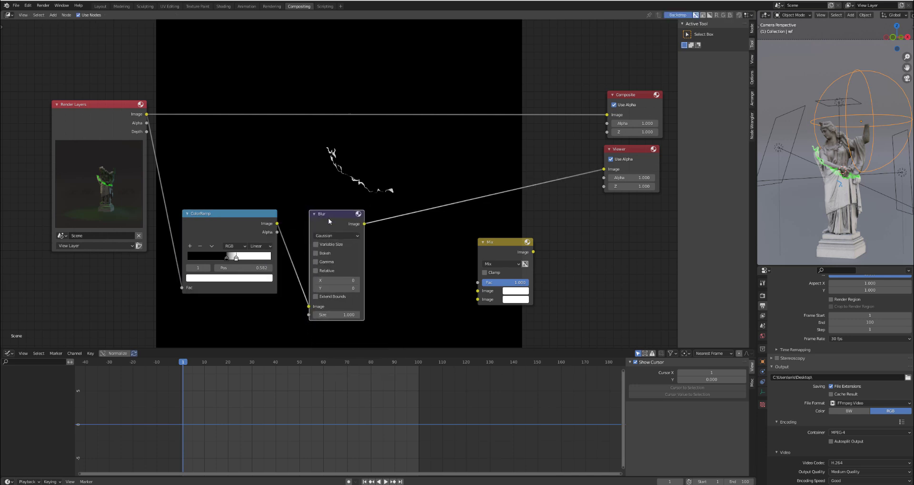
pyautogui.click(302, 258)
pyautogui.click(334, 284)
pyautogui.write('2')
pyautogui.press('Tab')
pyautogui.press('Return')
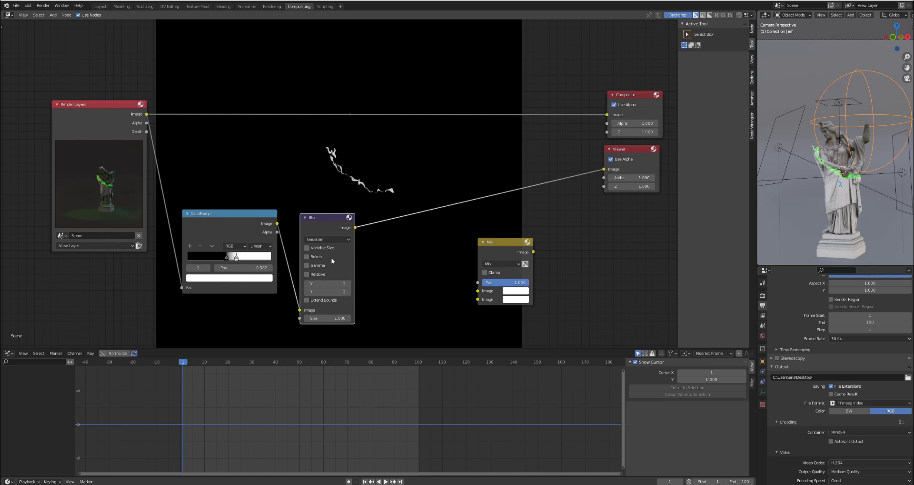
pyautogui.moveTo(331, 227); pyautogui.dragTo(319, 223)
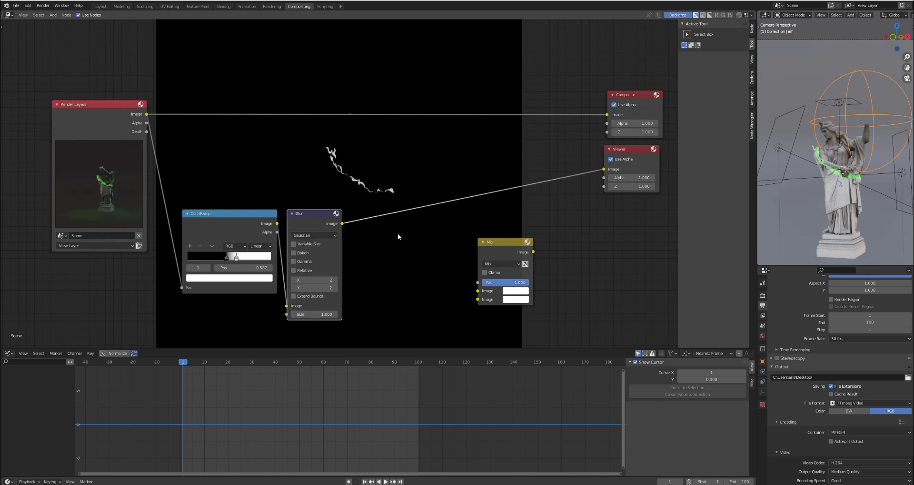
# - Insert a Math node after the Blur, set it to Multiply, and give it a value of 4
pyautogui.hotkey('shift', 'a')
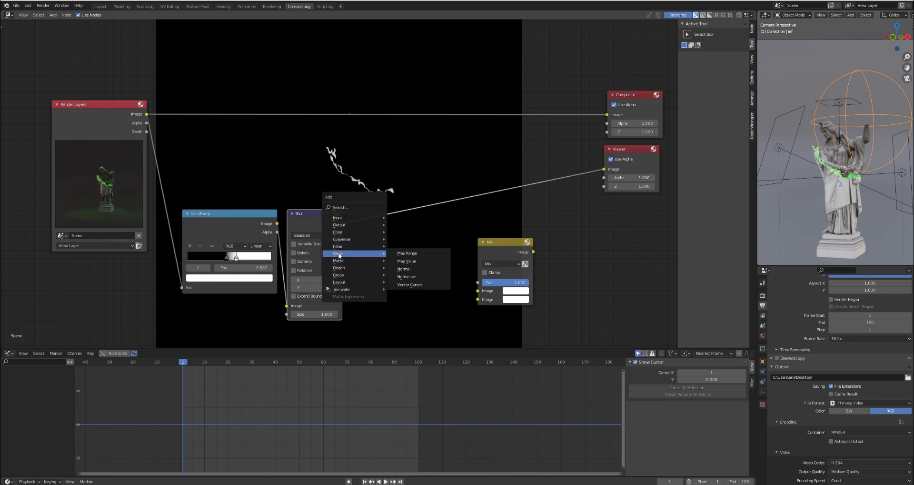
pyautogui.moveTo(340, 247)
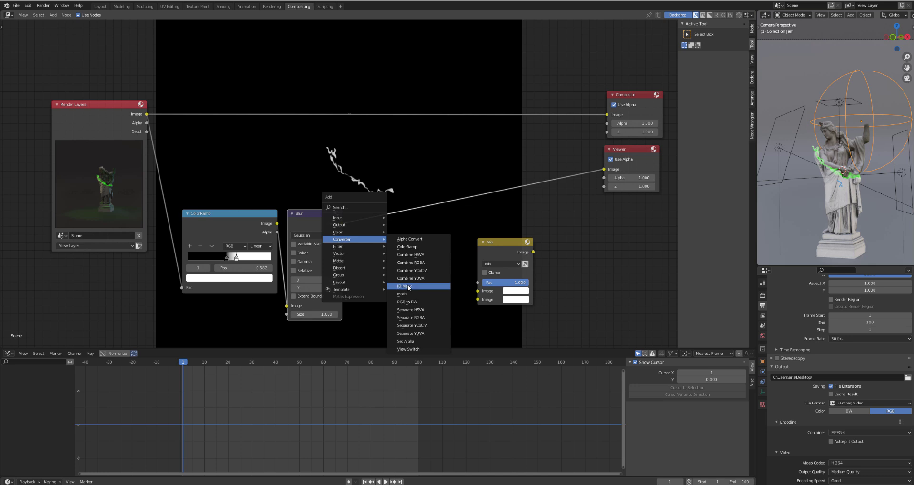
pyautogui.click(407, 293)
pyautogui.click(374, 209)
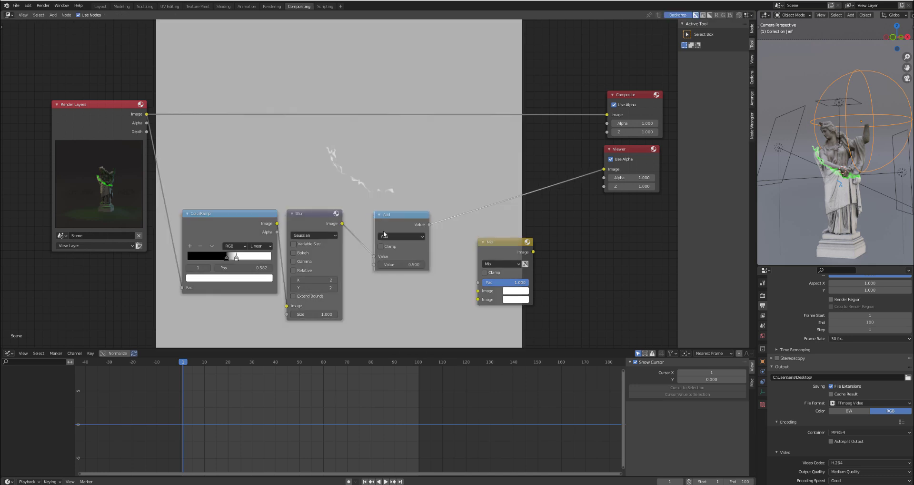
pyautogui.click(396, 236)
pyautogui.click(387, 276)
pyautogui.moveTo(412, 221); pyautogui.dragTo(396, 225)
pyautogui.moveTo(383, 268)
pyautogui.mouseDown()
pyautogui.moveTo(412, 268)
pyautogui.moveTo(389, 266)
pyautogui.mouseUp()
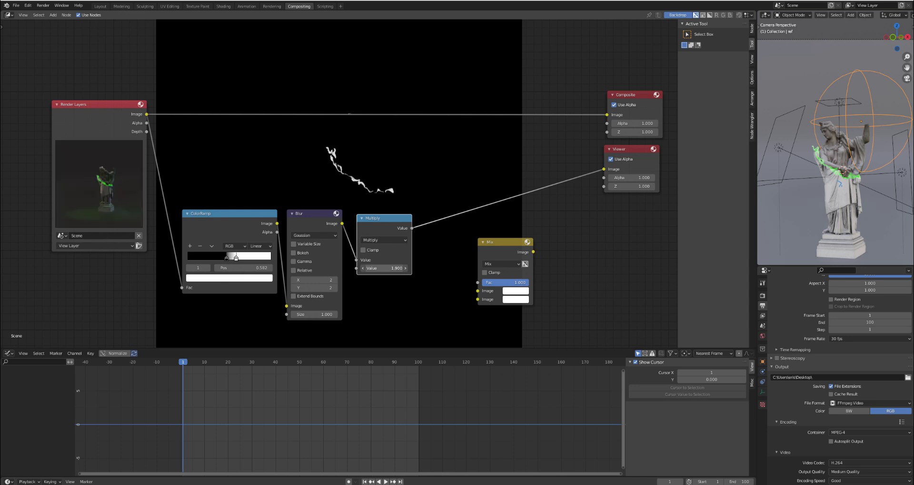
pyautogui.click(380, 267)
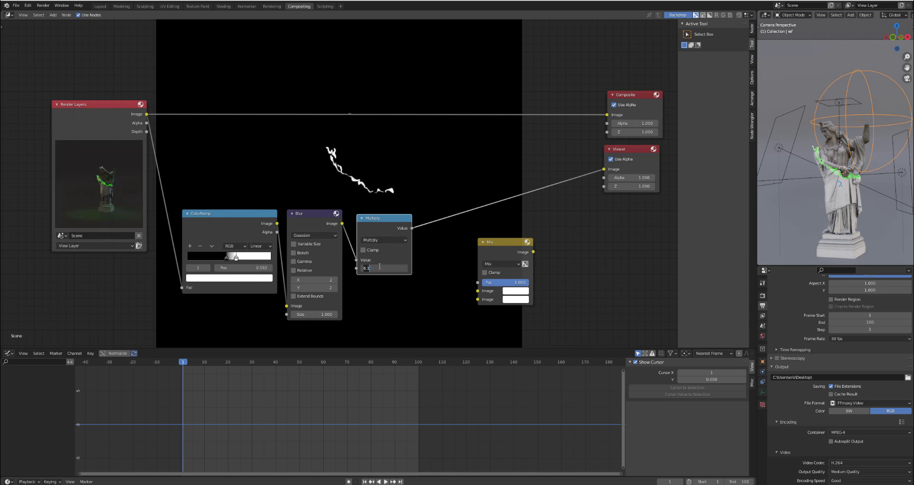
pyautogui.write('4')
pyautogui.press('Return')
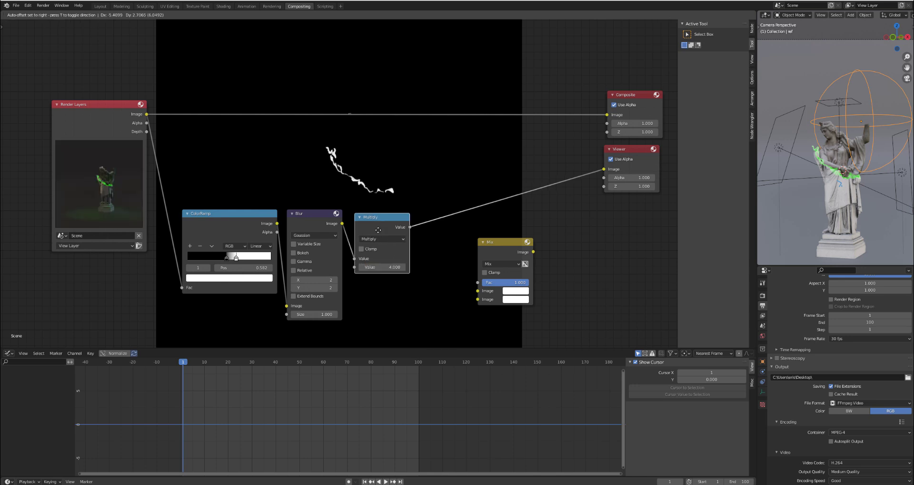
# - Move the ColorRamp, Blur and Multiply nodes together toward the lower left to free space for more nodes
pyautogui.scroll(-2, 379, 230)
pyautogui.moveTo(139, 190); pyautogui.dragTo(36, 176)
pyautogui.moveTo(192, 179); pyautogui.dragTo(390, 287)
pyautogui.moveTo(374, 231); pyautogui.dragTo(259, 266)
pyautogui.click(330, 227)
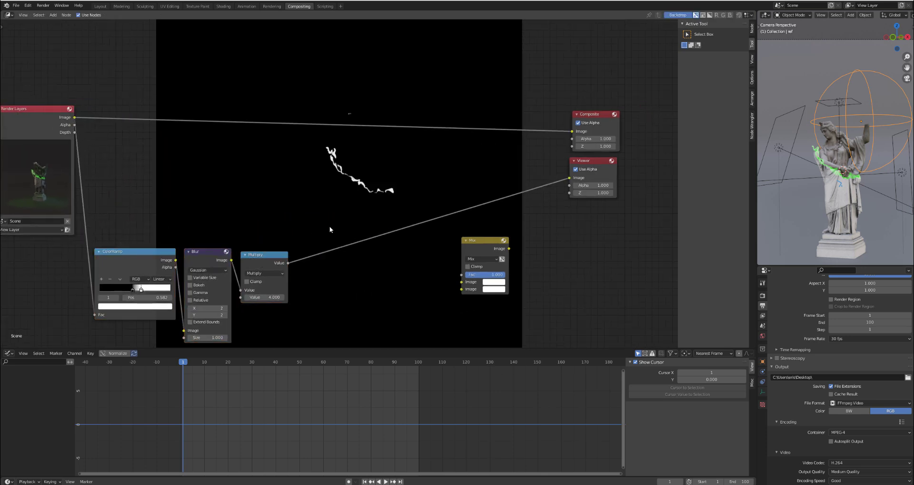
# - Insert a Sun Beams node after the Math Multiply node with a Ray Length of 0.1 and align it in the row
pyautogui.hotkey('shift', 'a')
pyautogui.moveTo(311, 233)
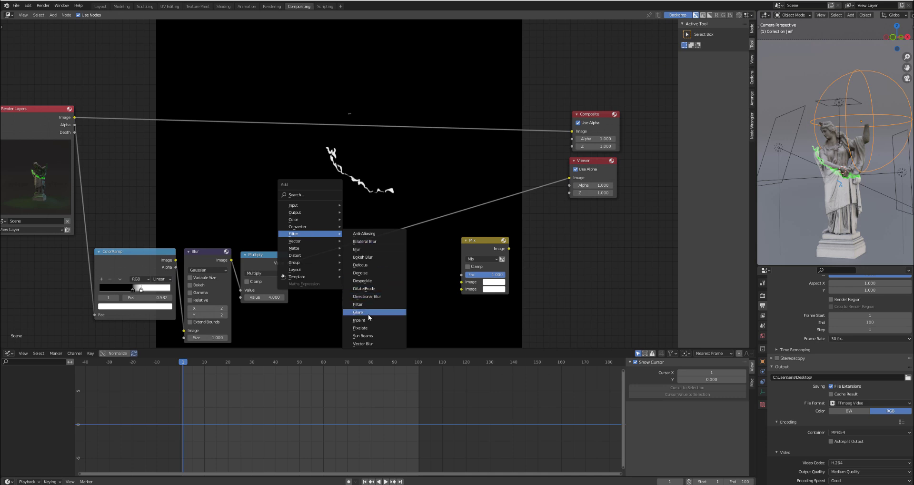
pyautogui.click(366, 336)
pyautogui.click(330, 252)
pyautogui.moveTo(330, 251); pyautogui.dragTo(326, 252)
pyautogui.click(358, 274)
pyautogui.write('0.0')
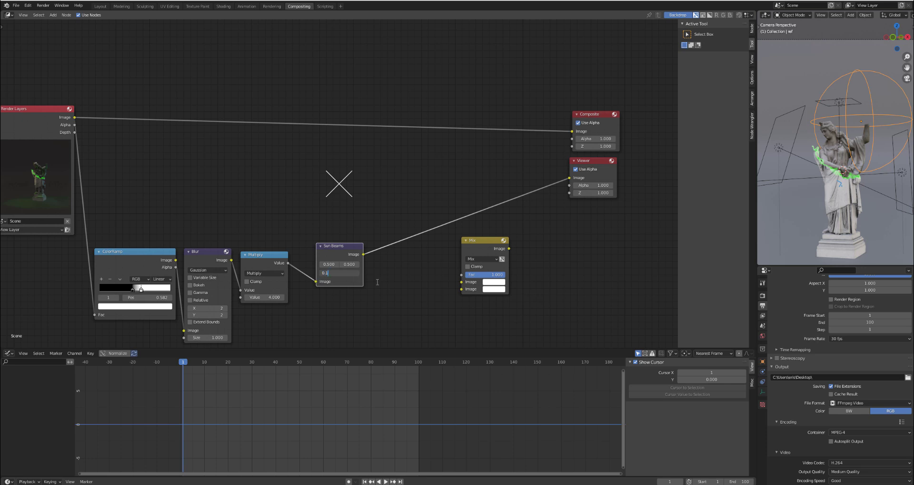
pyautogui.press('Return')
pyautogui.scroll(1, 335, 155)
pyautogui.scroll(-1, 346, 231)
pyautogui.moveTo(332, 271); pyautogui.dragTo(319, 284)
# - Insert the Mix node after Sun Beams, set it to Multiply with bright green as its second color, and move it beside Sun Beams
pyautogui.moveTo(489, 263); pyautogui.dragTo(432, 256)
pyautogui.click(435, 272)
pyautogui.click(436, 292)
pyautogui.click(448, 305)
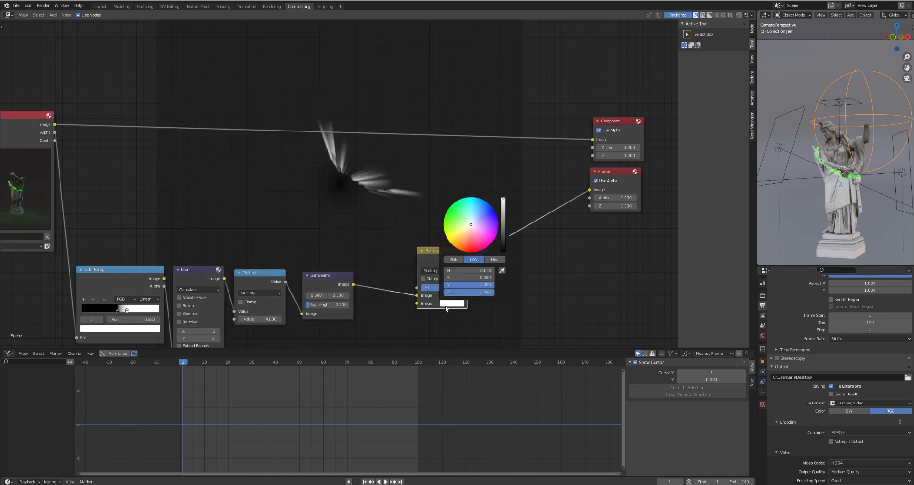
pyautogui.click(448, 214)
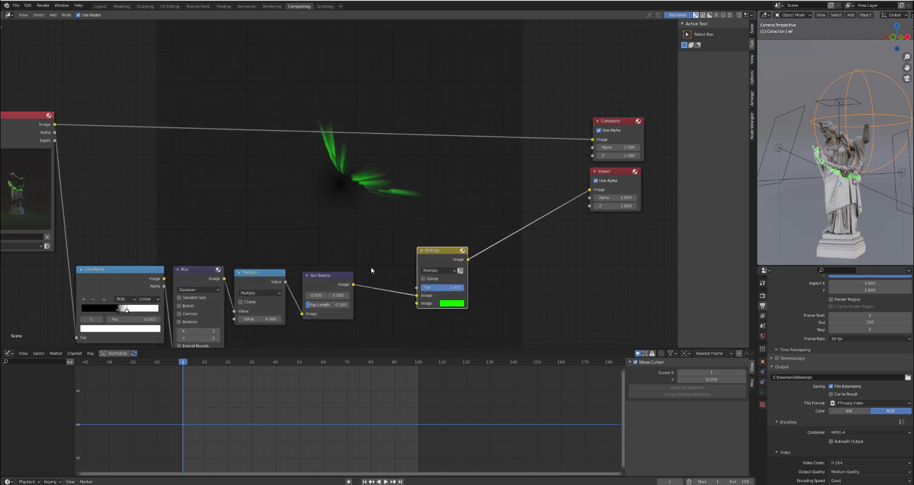
pyautogui.moveTo(449, 251); pyautogui.dragTo(396, 277)
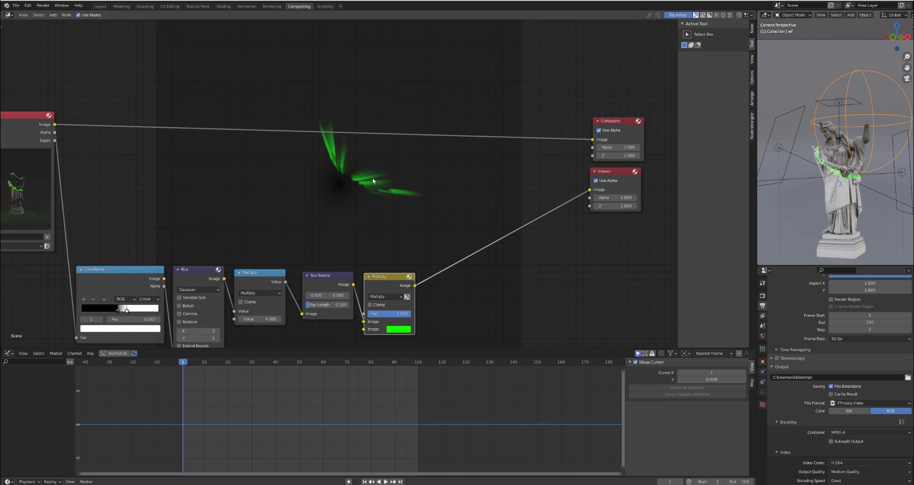
# - Duplicate the green Multiply mix node into the empty space above it and set the copy's blending mode to Add
pyautogui.hotkey('shift', 'a')
pyautogui.moveTo(417, 197)
pyautogui.press('Escape')
pyautogui.hotkey('shift', 'd')
pyautogui.click(428, 199)
pyautogui.click(429, 199)
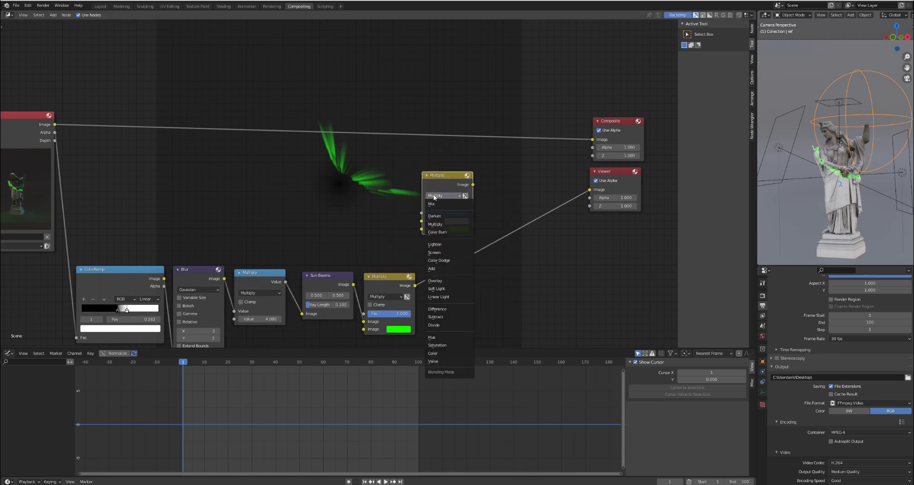
pyautogui.click(438, 272)
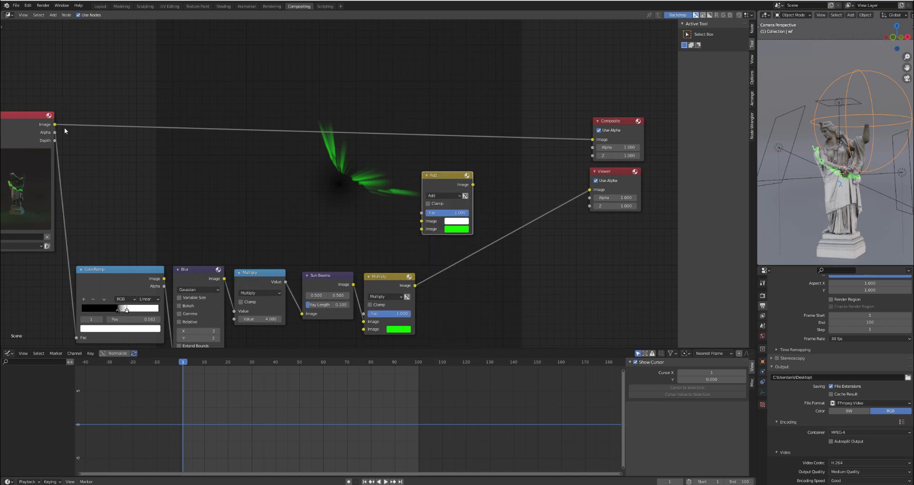
# - Connect the rendered image and the green Multiply output to the Add node, and link its result to the Composite and Viewer nodes
pyautogui.moveTo(55, 124); pyautogui.dragTo(421, 221)
pyautogui.moveTo(450, 172); pyautogui.dragTo(479, 162)
pyautogui.moveTo(414, 286); pyautogui.dragTo(461, 209)
pyautogui.moveTo(469, 168); pyautogui.dragTo(593, 140)
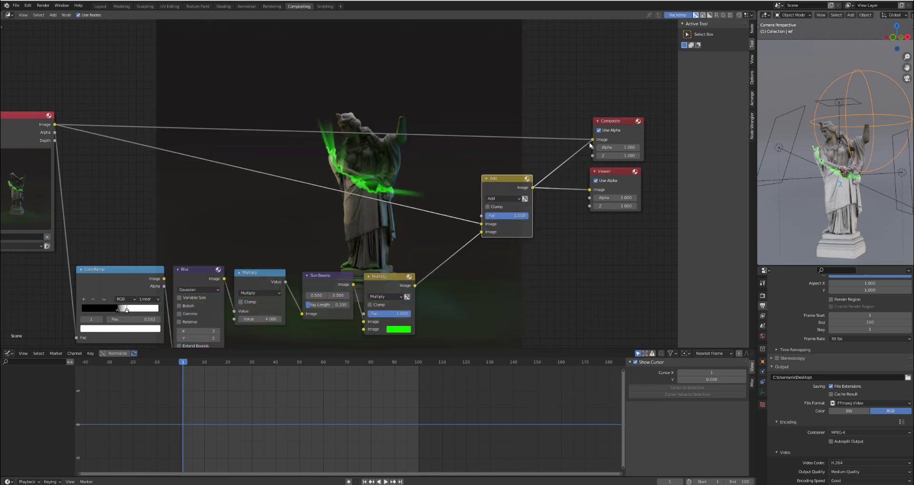
# - Compare the Sun Beams output, the original render and the combined Add result in the compositor backdrop
pyautogui.scroll(1, 308, 312)
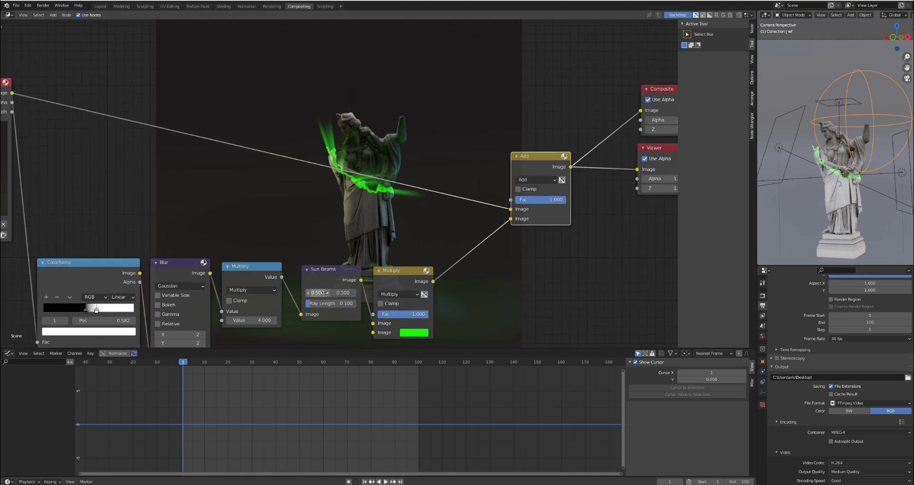
pyautogui.keyDown('ctrl'); pyautogui.keyDown('shift'); pyautogui.click(327, 288); pyautogui.keyUp('shift'); pyautogui.keyUp('ctrl')
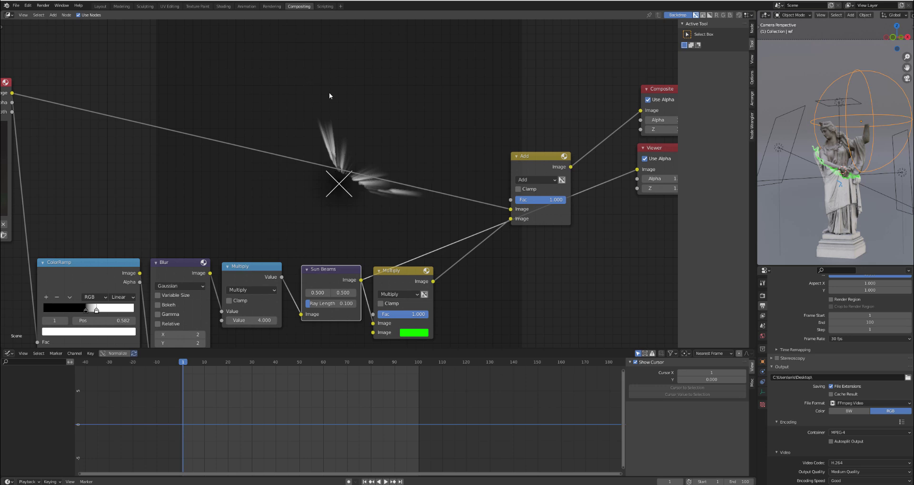
pyautogui.moveTo(213, 169); pyautogui.dragTo(248, 158, button='middle')
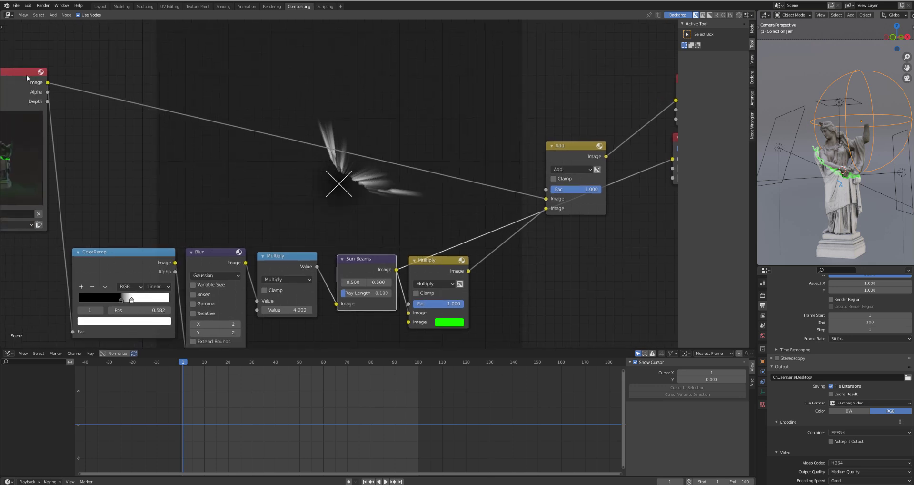
pyautogui.keyDown('ctrl'); pyautogui.keyDown('shift'); pyautogui.click(33, 76); pyautogui.keyUp('shift'); pyautogui.keyUp('ctrl')
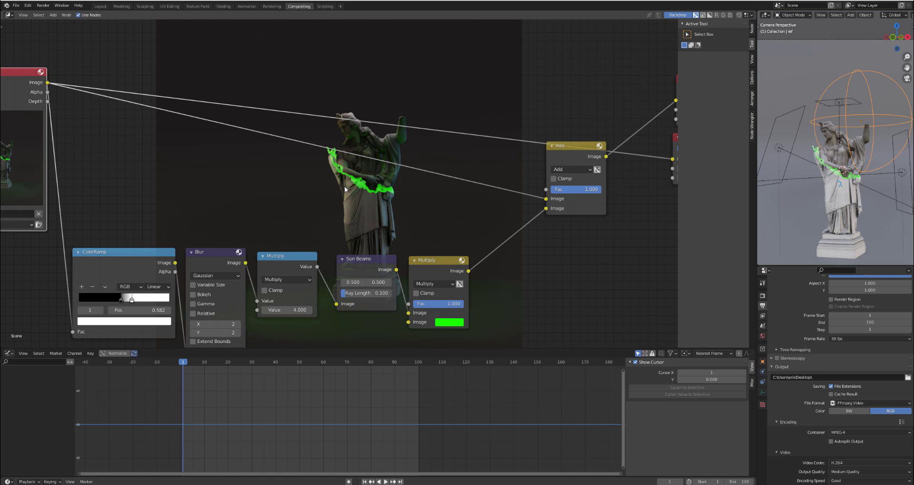
pyautogui.keyDown('ctrl'); pyautogui.keyDown('shift'); pyautogui.click(549, 161); pyautogui.keyUp('shift'); pyautogui.keyUp('ctrl')
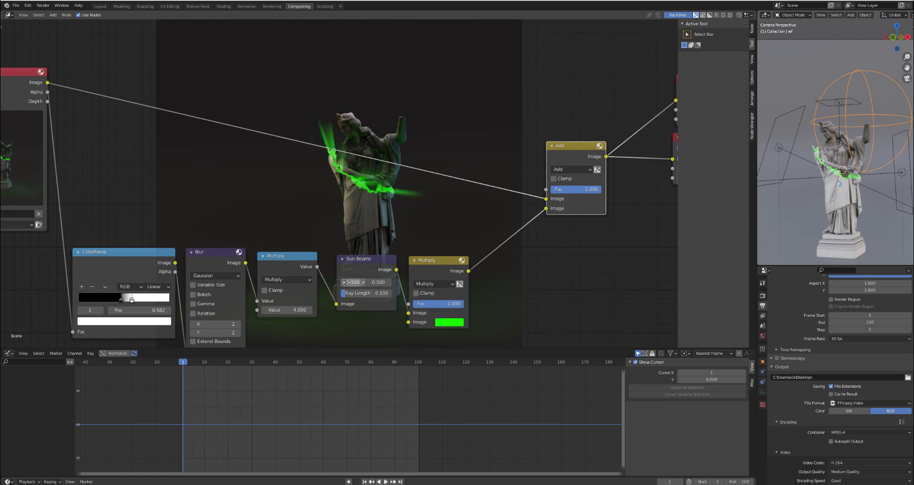
# - Try the Sun Beams source at 0.3 and 0.4 horizontally, and at 0.6 and 0.4 vertically
pyautogui.moveTo(349, 282); pyautogui.dragTo(332, 282)
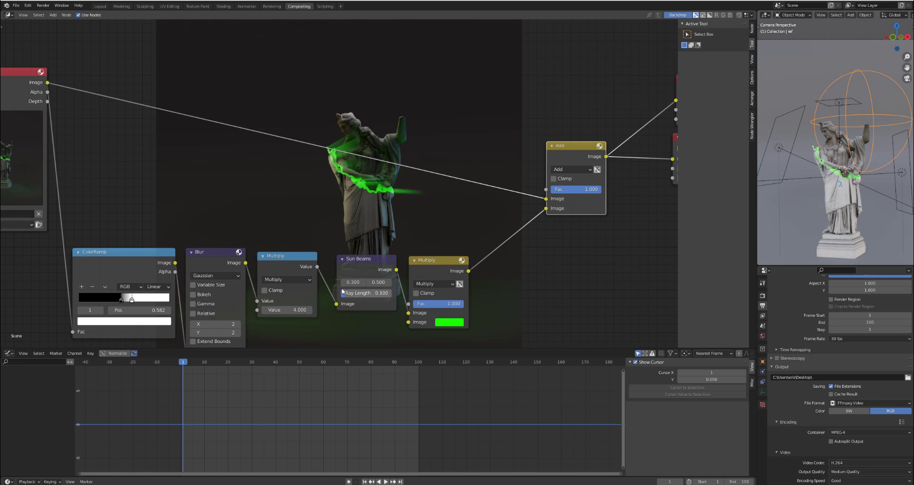
pyautogui.click(357, 282)
pyautogui.write('0.4')
pyautogui.press('Return')
pyautogui.click(389, 283)
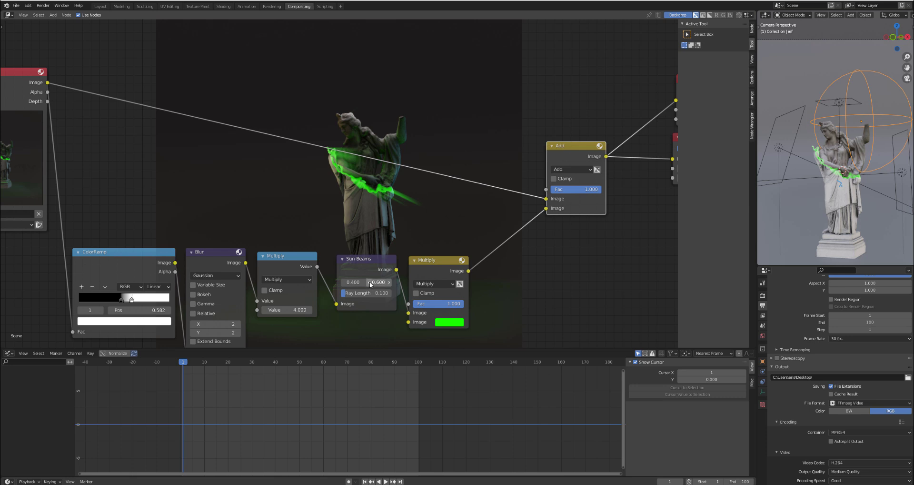
pyautogui.click(370, 282)
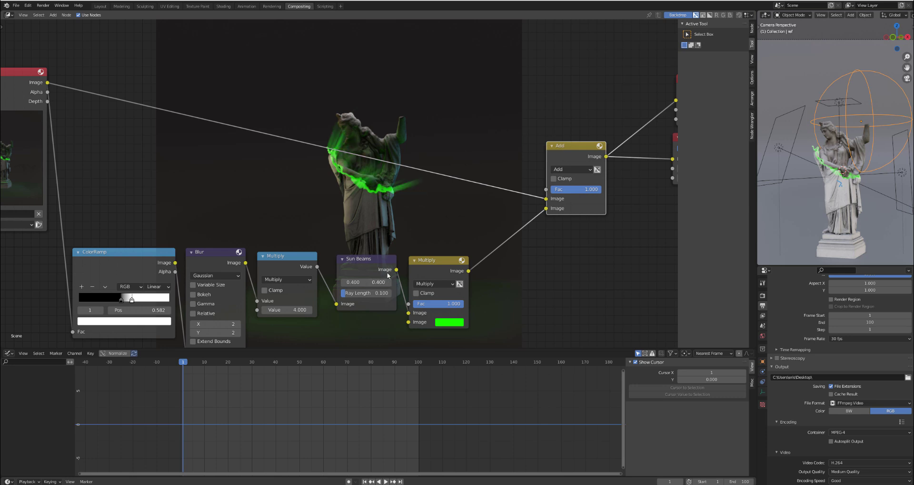
# - Preview the Sun Beams output alone and try its source at 0 horizontally and 0 vertically
pyautogui.keyDown('ctrl'); pyautogui.keyDown('shift'); pyautogui.click(368, 267); pyautogui.keyUp('shift'); pyautogui.keyUp('ctrl')
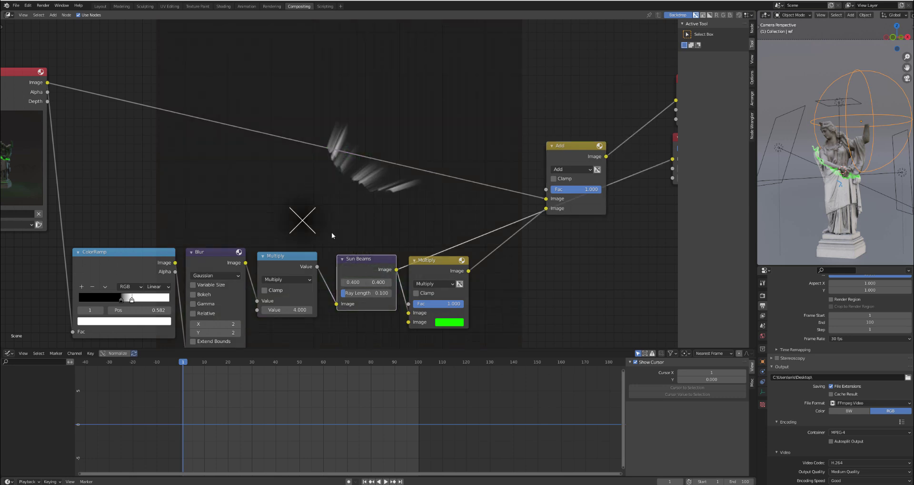
pyautogui.click(361, 282)
pyautogui.write('0')
pyautogui.press('Tab')
pyautogui.write('0')
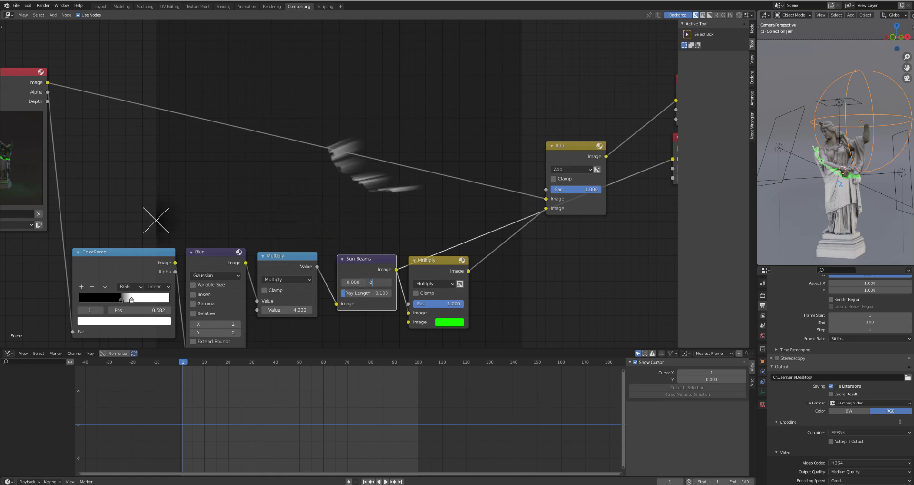
pyautogui.press('Tab')
# - Return the Sun Beams source to 0.5 horizontally and 0.5 vertically, trying 0.4 vertically on the way
pyautogui.write('0.0')
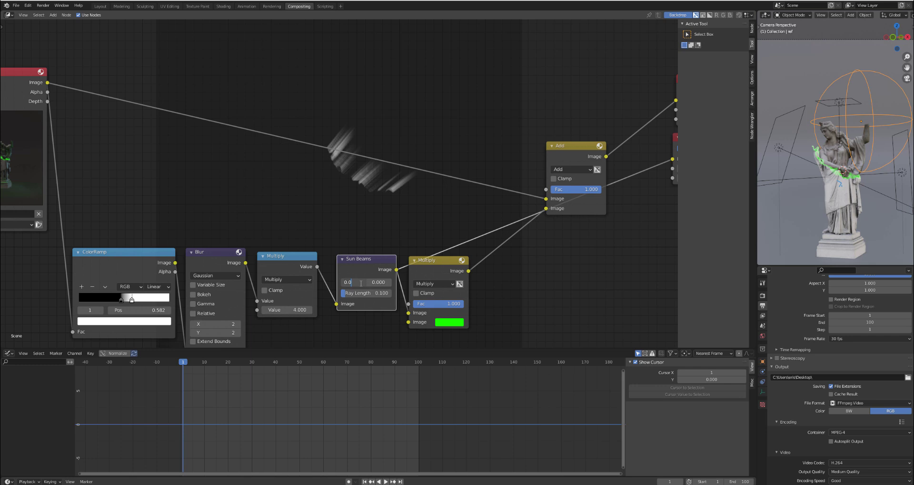
pyautogui.write('5')
pyautogui.press('Tab')
pyautogui.write('0.0')
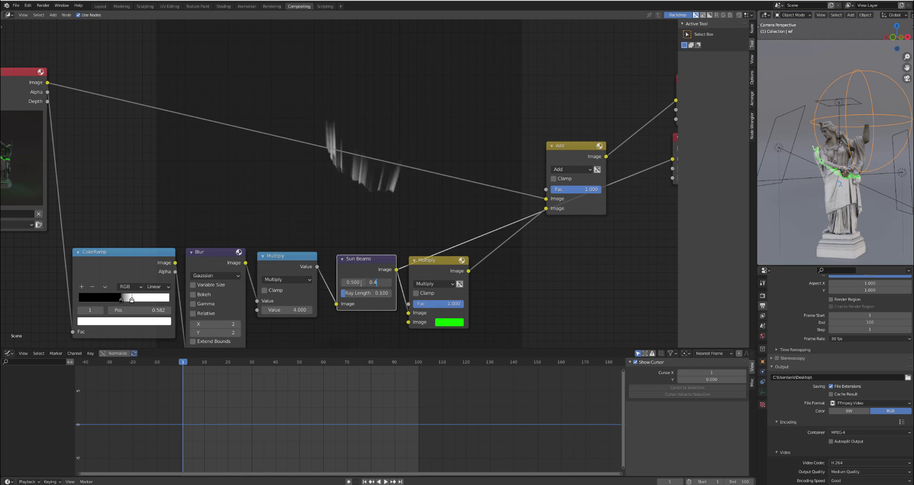
pyautogui.press('Return')
pyautogui.click(378, 282)
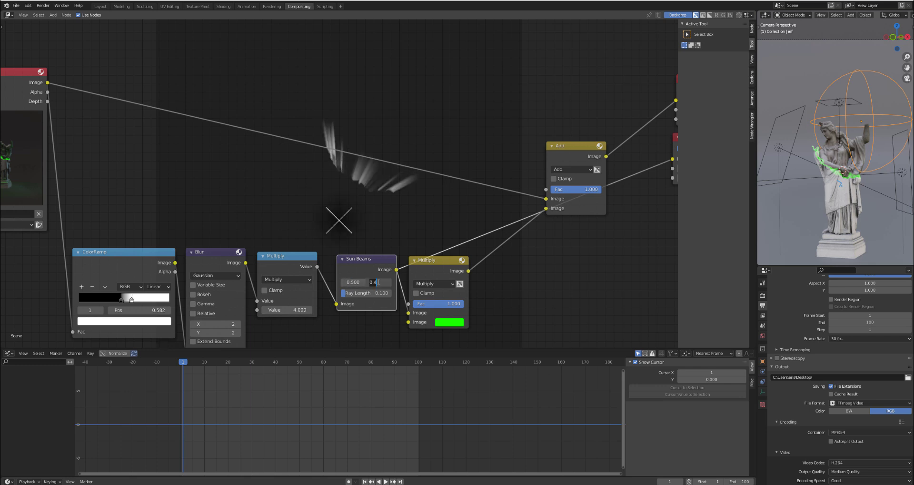
pyautogui.click(378, 282)
pyautogui.press('Return')
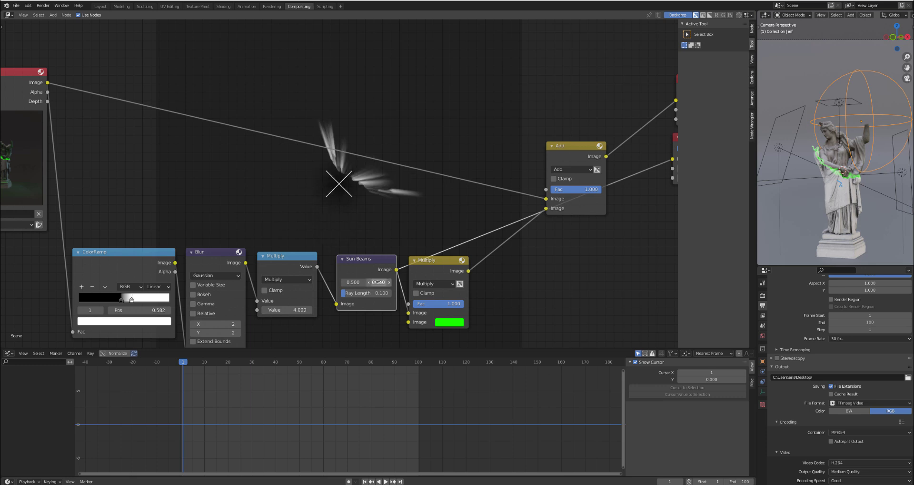
# - Show the Add node's combined result in the backdrop again
pyautogui.keyDown('ctrl'); pyautogui.keyDown('shift'); pyautogui.click(570, 151); pyautogui.keyUp('shift'); pyautogui.keyUp('ctrl')
pyautogui.moveTo(401, 166); pyautogui.dragTo(313, 172, button='middle')
pyautogui.moveTo(427, 174); pyautogui.dragTo(452, 138)
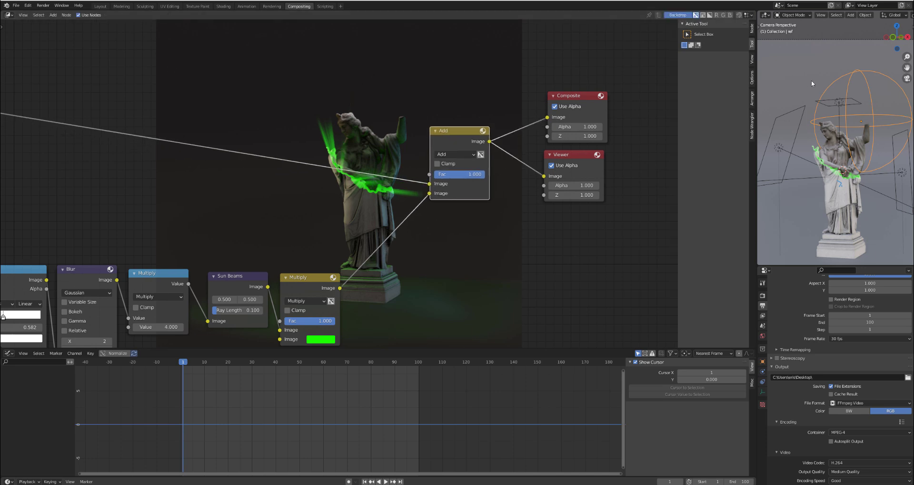
# - Move the ref empty about 2 m down over the statue in the camera view, render the frame, and close the render window
pyautogui.press('g')
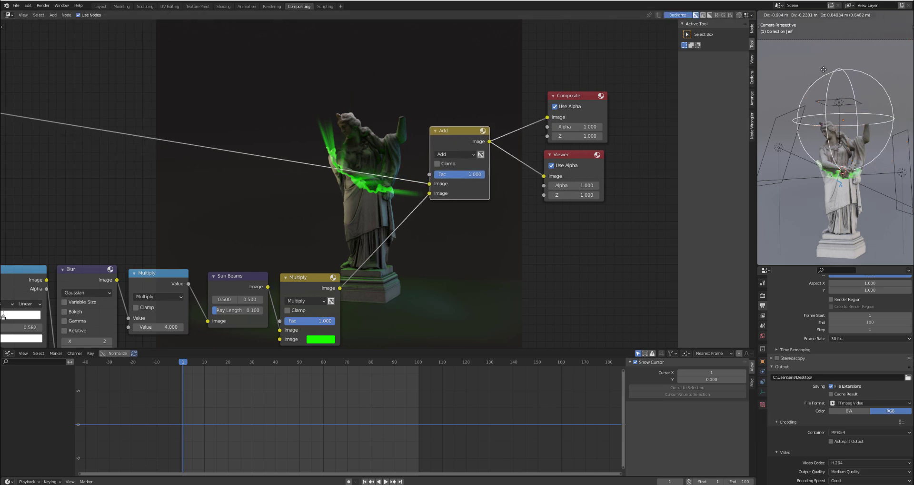
pyautogui.click(814, 117)
pyautogui.press('F12')
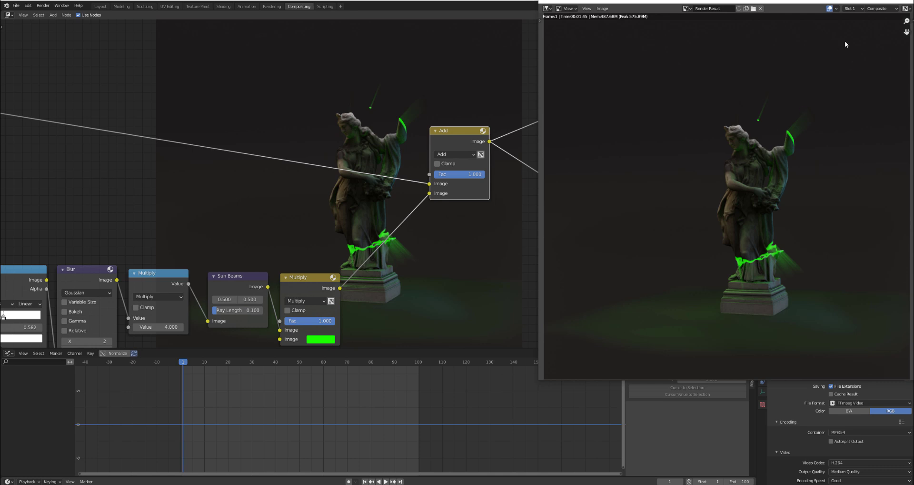
pyautogui.moveTo(806, 2); pyautogui.dragTo(703, 35)
pyautogui.click(805, 31)
# - Enlarge the ref empty to a scale of about 2.92 around the statue, render the frame again, and close the render window
pyautogui.scroll(3, 847, 175)
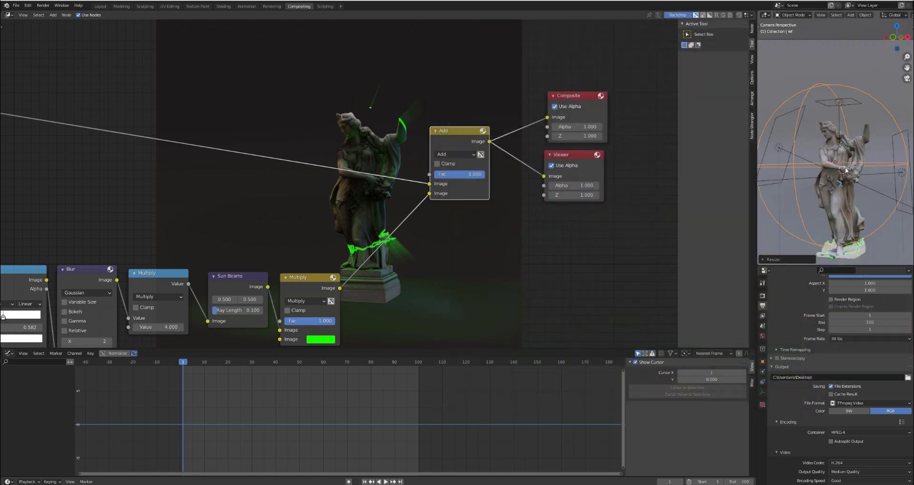
pyautogui.press('F12')
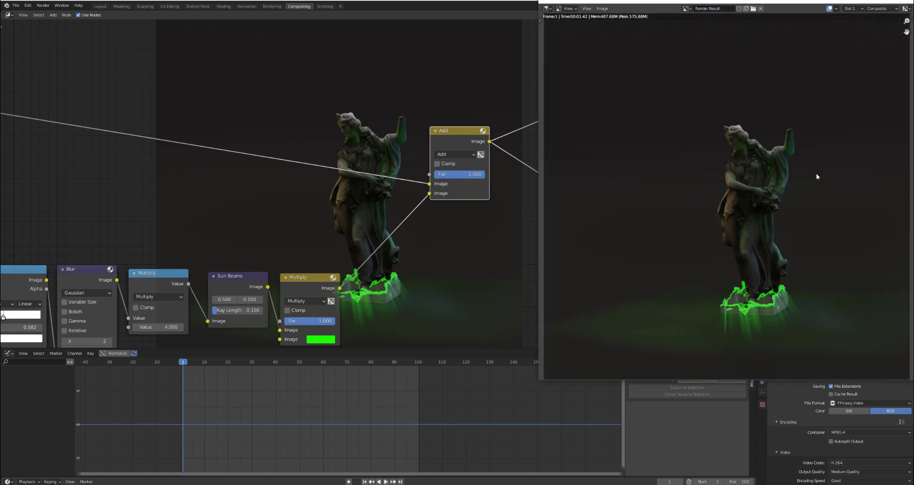
pyautogui.moveTo(794, 2); pyautogui.dragTo(685, 39)
pyautogui.click(799, 34)
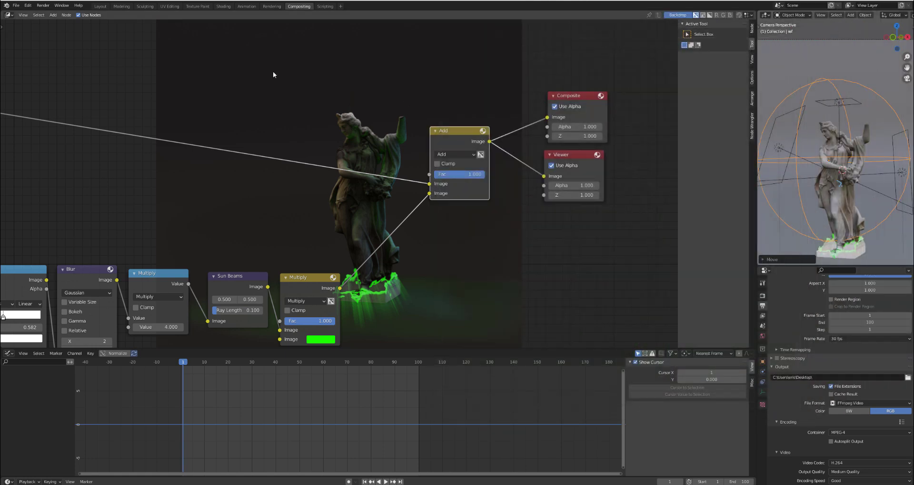
# - In the Layout workspace's front view, move the ref empty around the statue to test the transition, ending at about X 1.7 m, Z 5.06 m
pyautogui.scroll(-4, 358, 136)
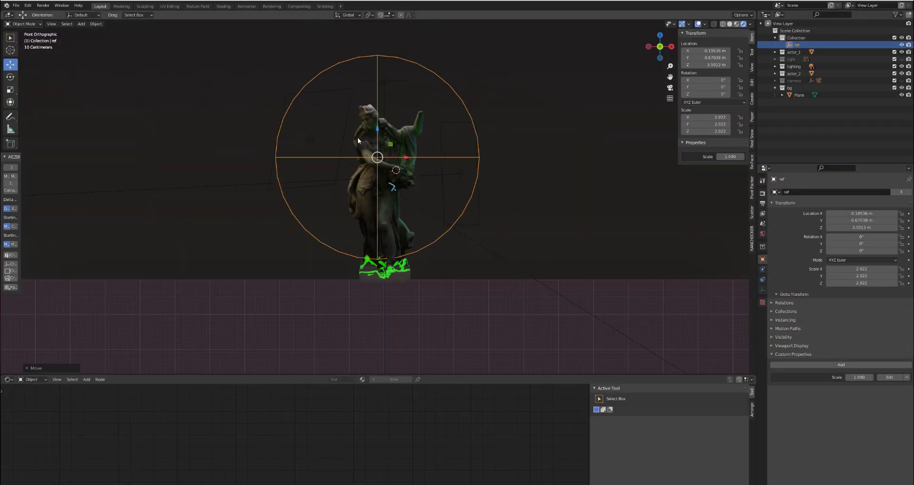
pyautogui.scroll(2, 382, 188)
pyautogui.press('g')
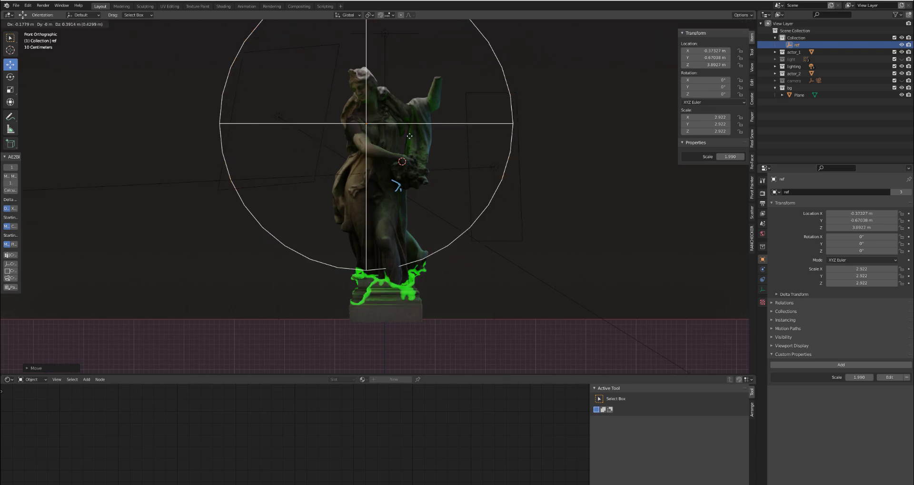
pyautogui.click(379, 111)
pyautogui.scroll(-4, 366, 205)
pyautogui.press('g')
pyautogui.click(431, 163)
pyautogui.scroll(3, 377, 153)
pyautogui.press('g')
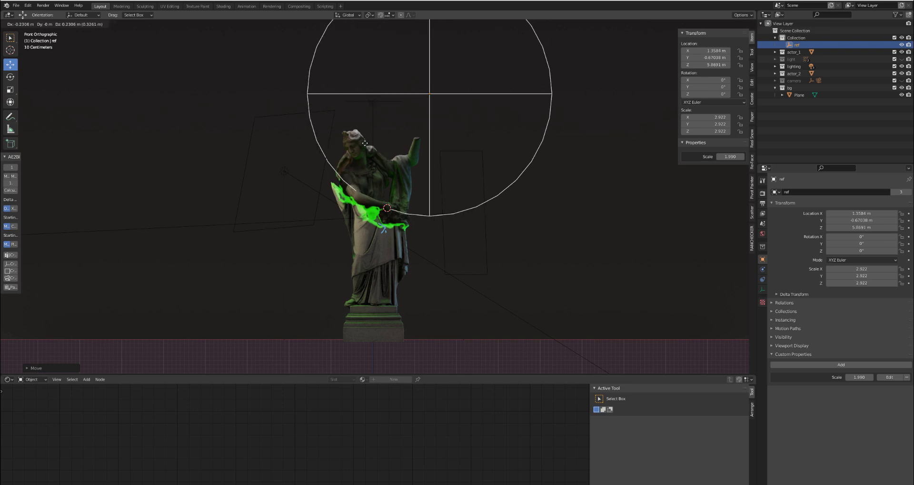
pyautogui.click(274, 159)
pyautogui.scroll(-1, 301, 178)
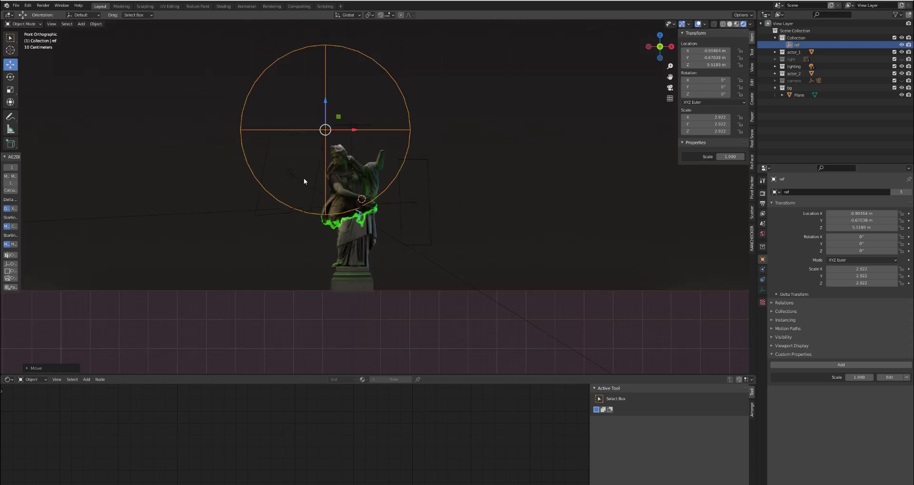
pyautogui.scroll(1, 304, 178)
pyautogui.press('g')
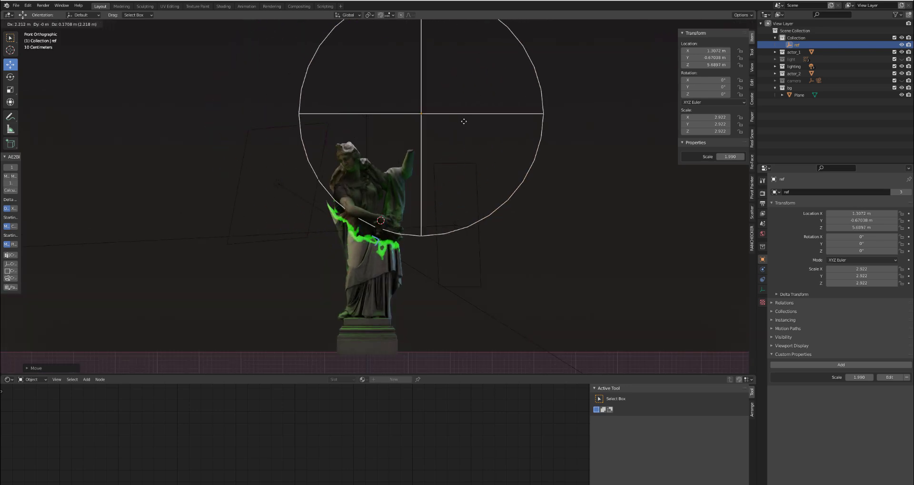
pyautogui.click(463, 157)
pyautogui.scroll(-2, 388, 155)
pyautogui.scroll(2, 388, 155)
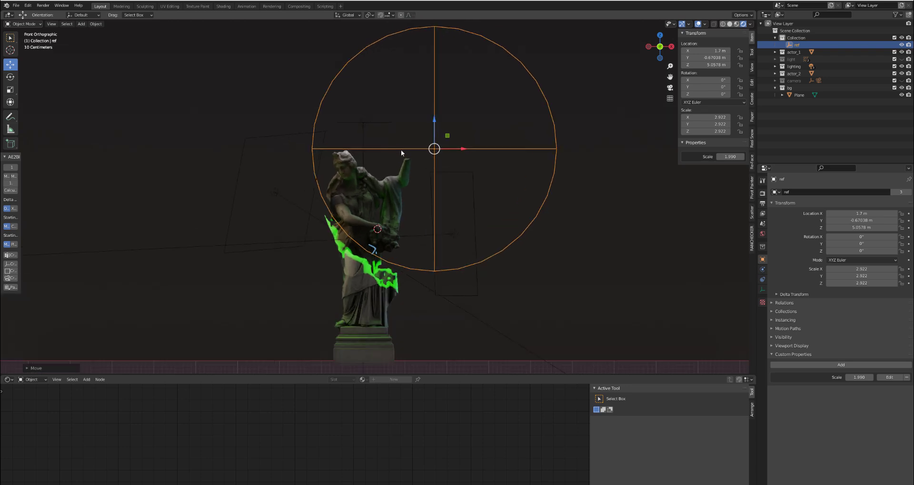